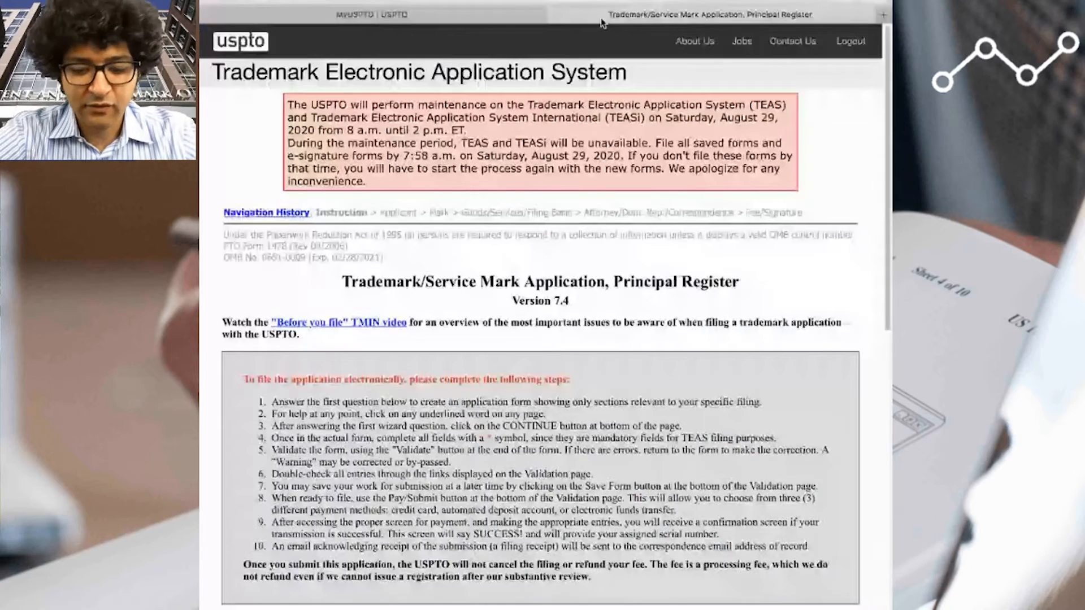
- Search Google for "uspto trademark forms" and skim the results
click(437, 22)
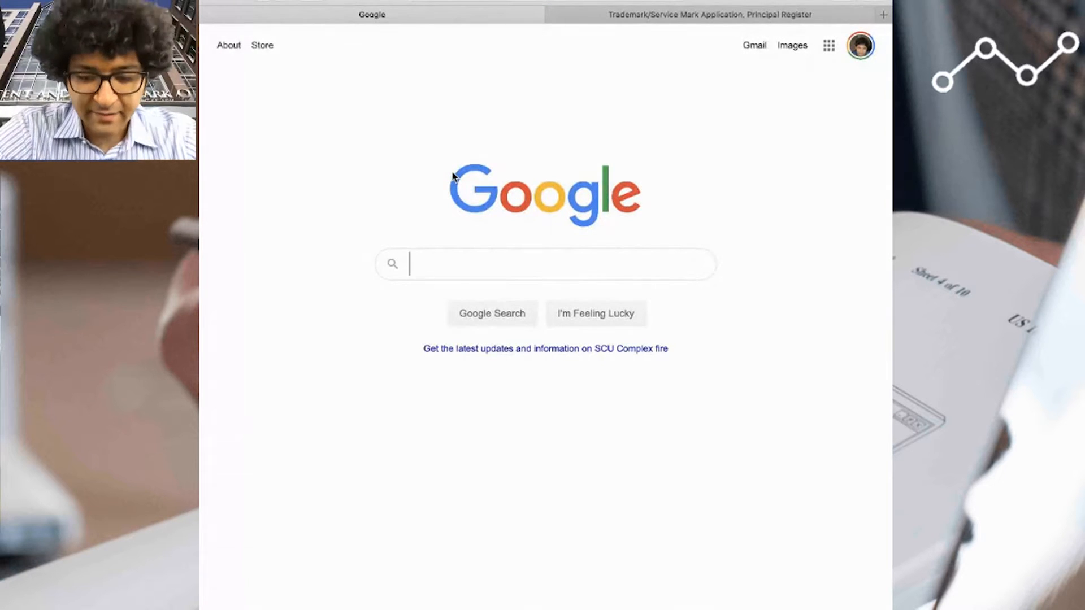
text(a)
key(BackSpace)
text(uspto trade)
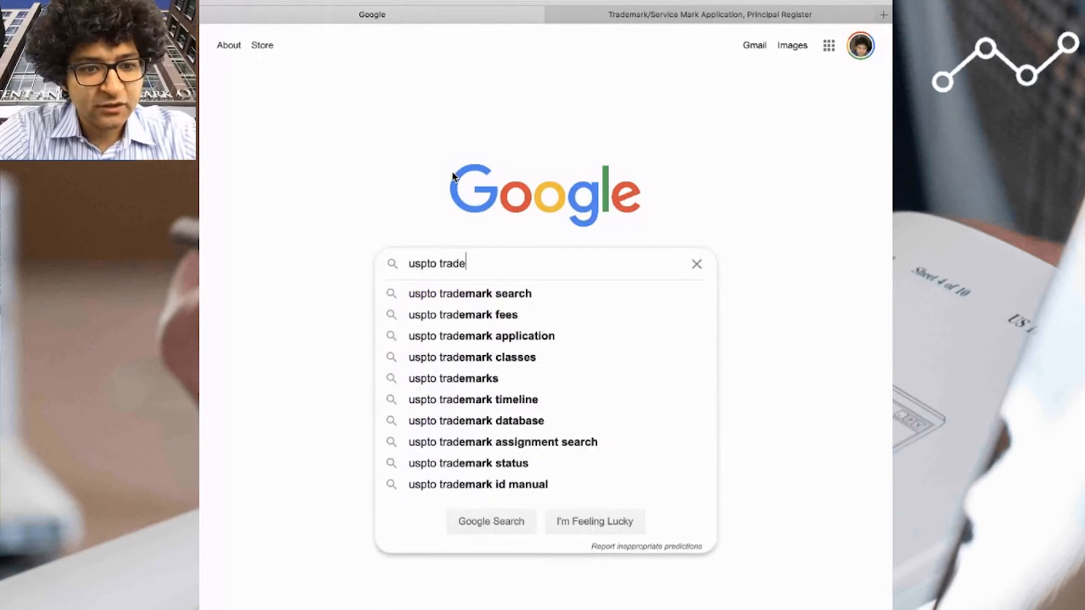
text(mark forms)
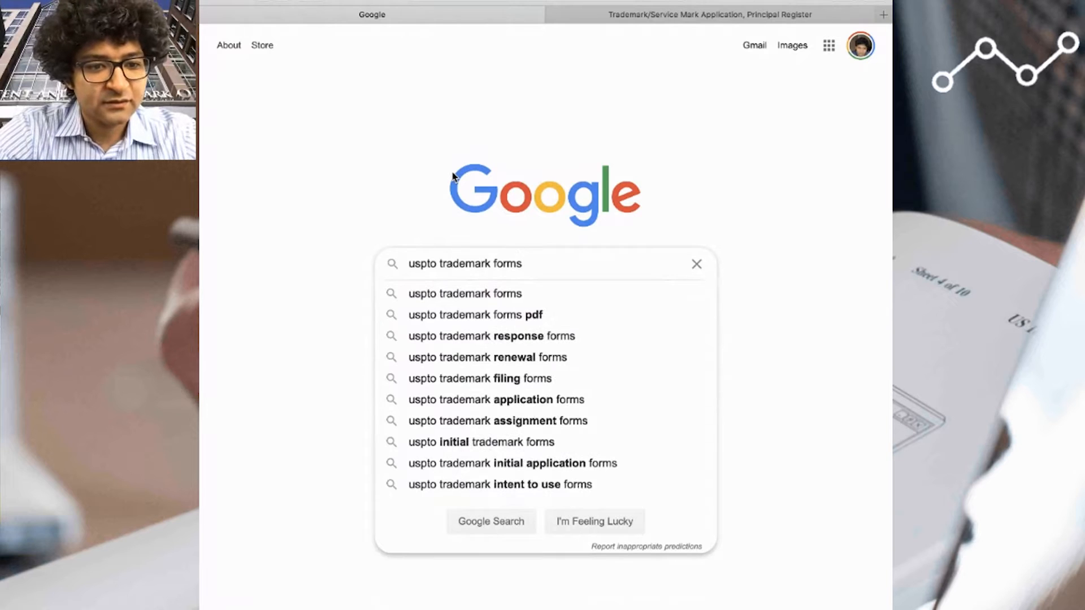
key(Return)
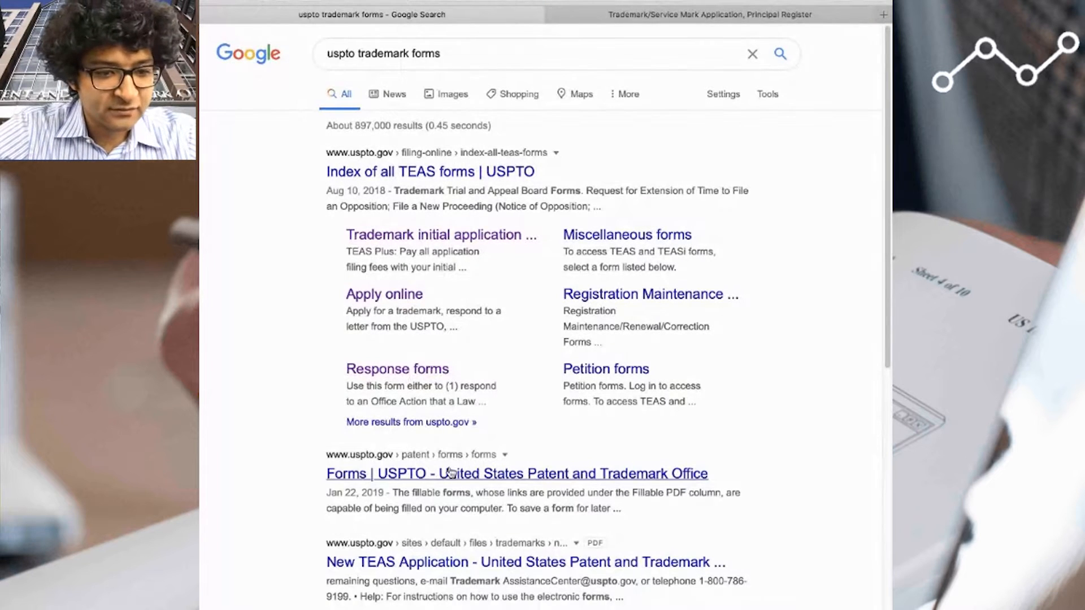
scroll(358, 411, down, 1)
scroll(362, 350, up, 1)
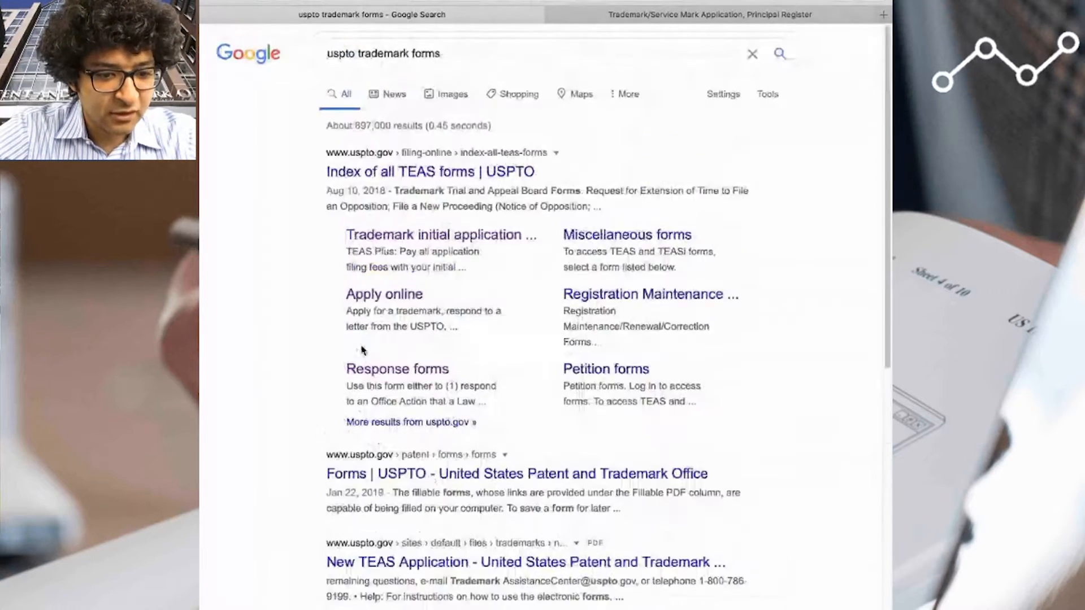
- Search Google for "uspto trademark file" and open the USPTO "Apply online" result
click(365, 52)
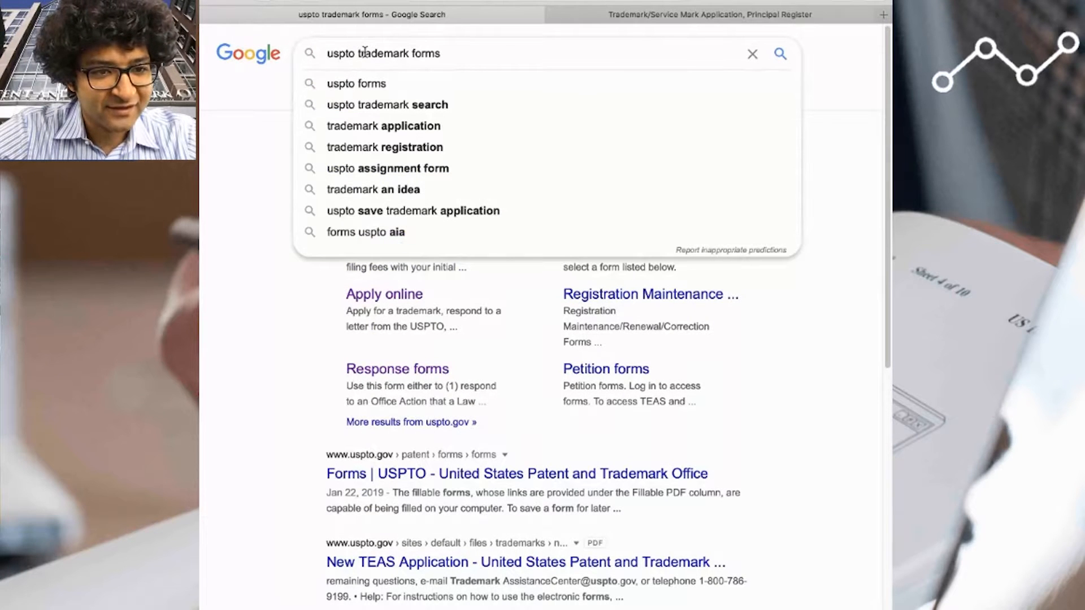
drag(411, 54, 547, 58)
text(fil)
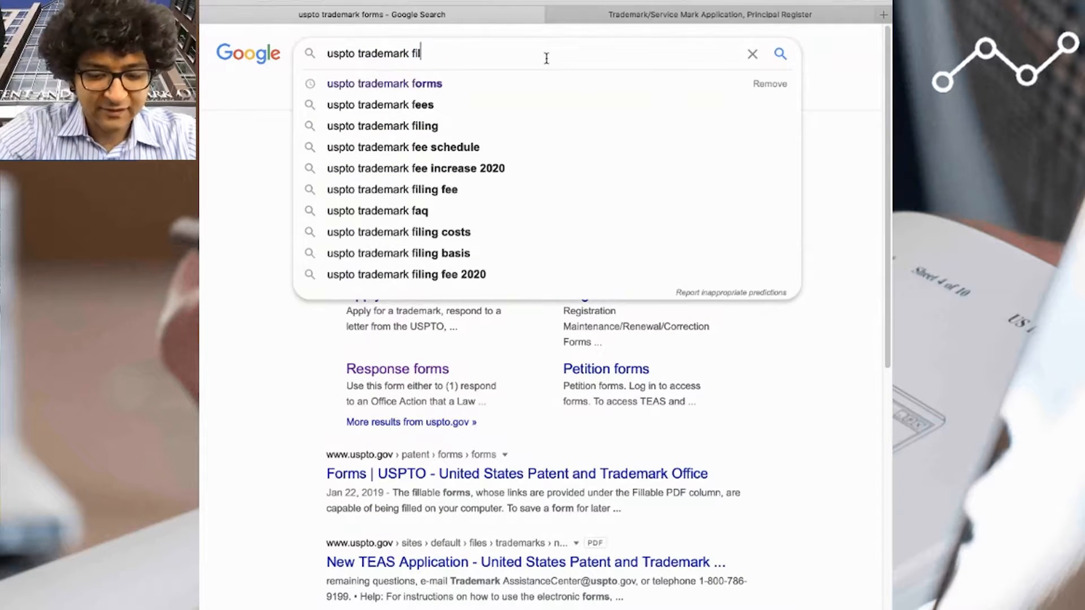
text(e)
key(Return)
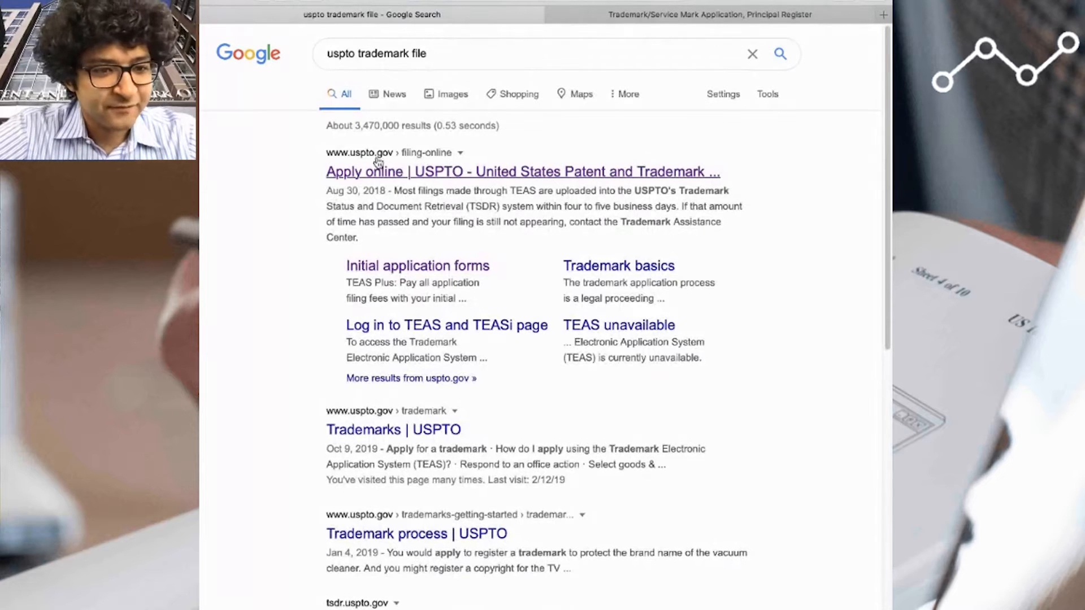
click(408, 175)
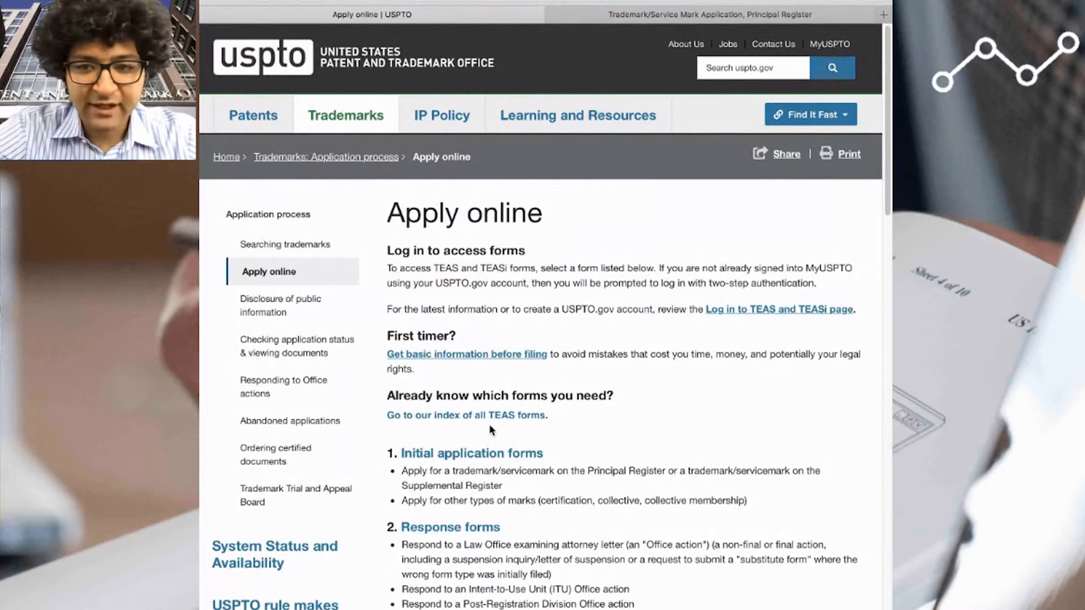
- Open the USPTO initial application forms page and start the application in TEAS
click(496, 456)
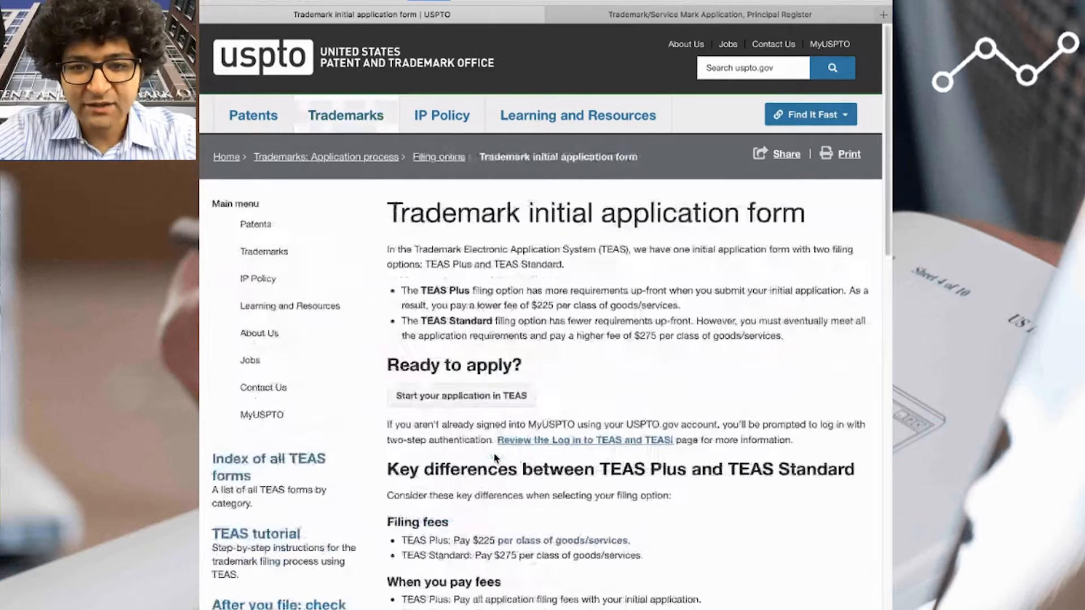
click(487, 399)
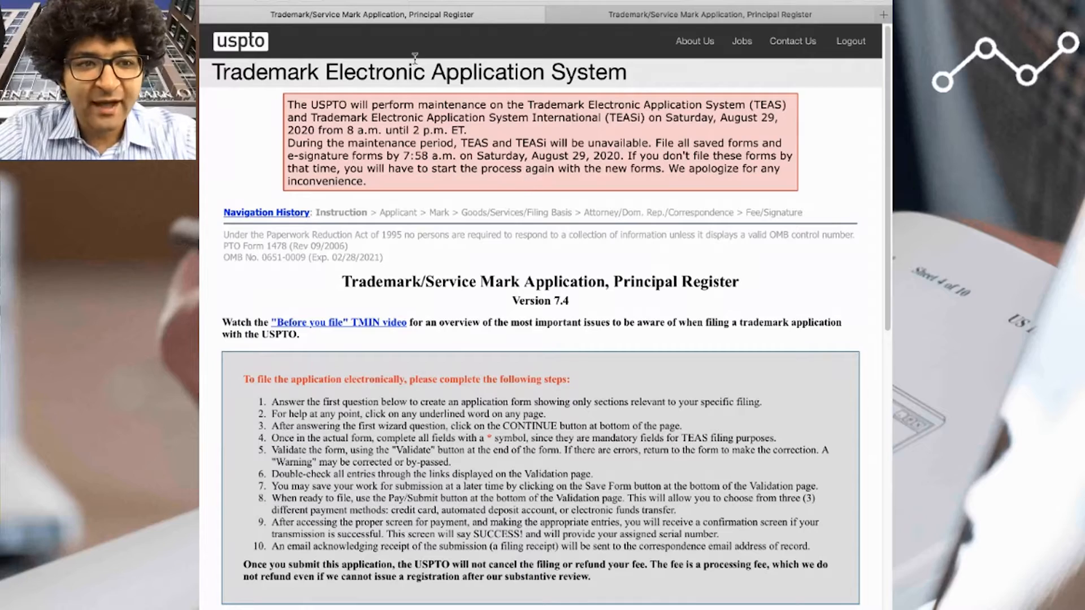
click(260, 1)
click(472, 396)
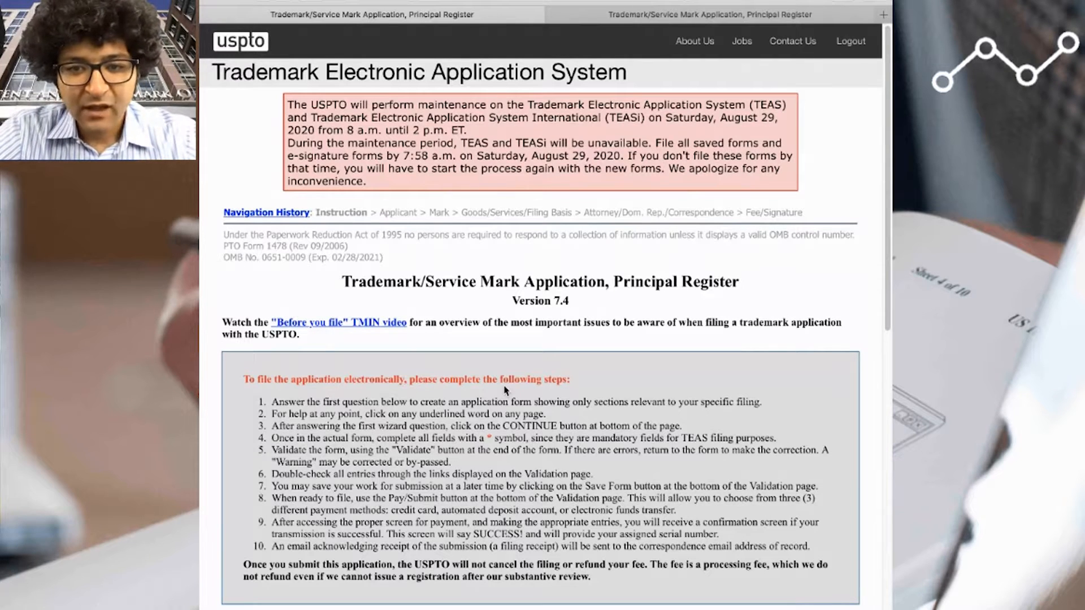
- Select the TEAS Standard filing option, answer No to an attorney filing the application, and continue to the Applicant page
scroll(539, 339, down, 8)
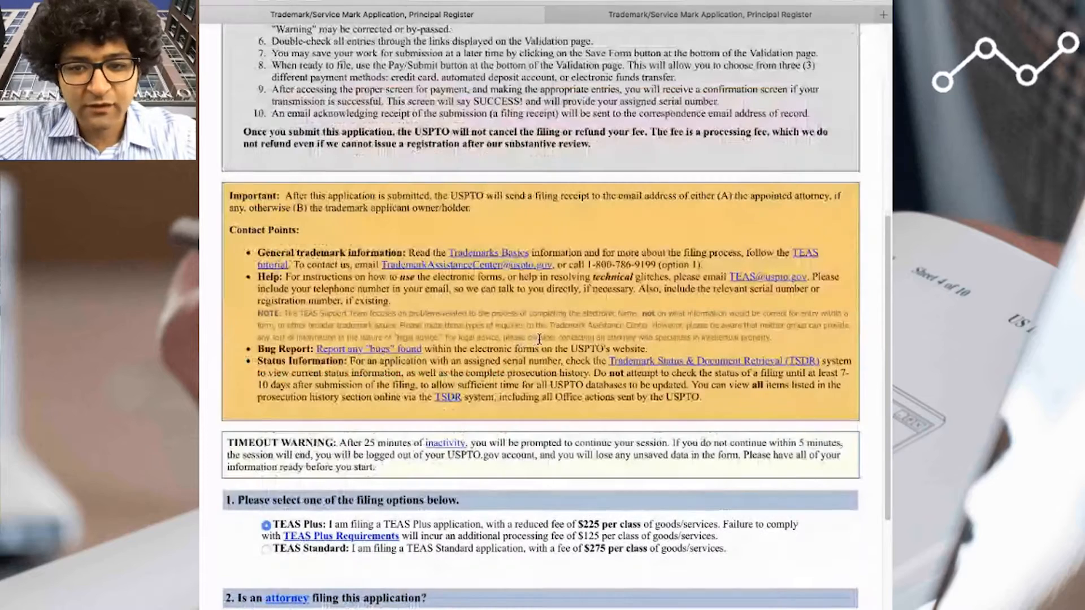
scroll(539, 339, down, 4)
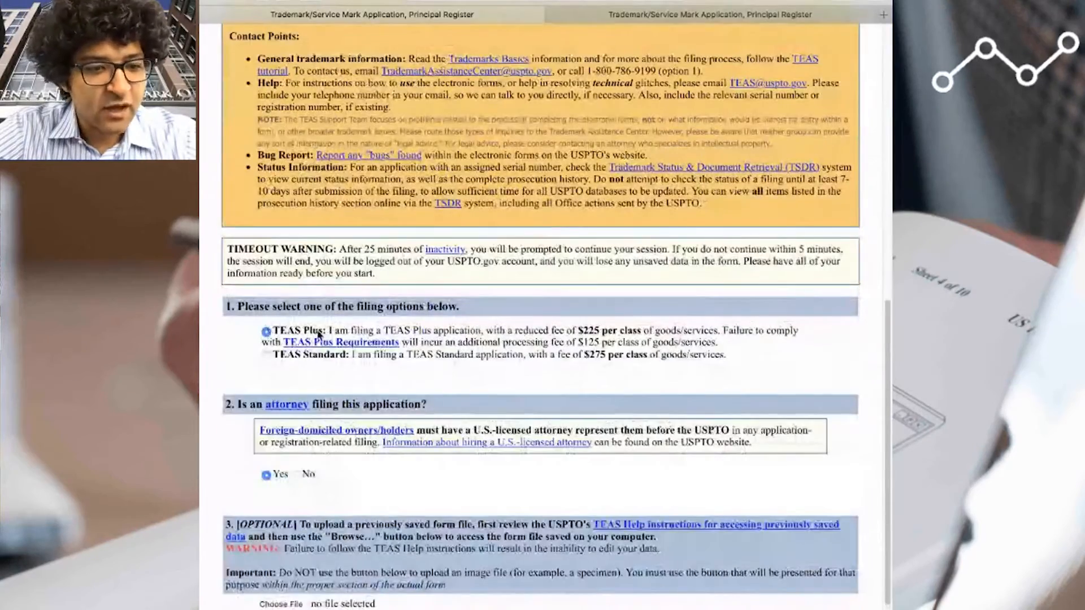
click(266, 357)
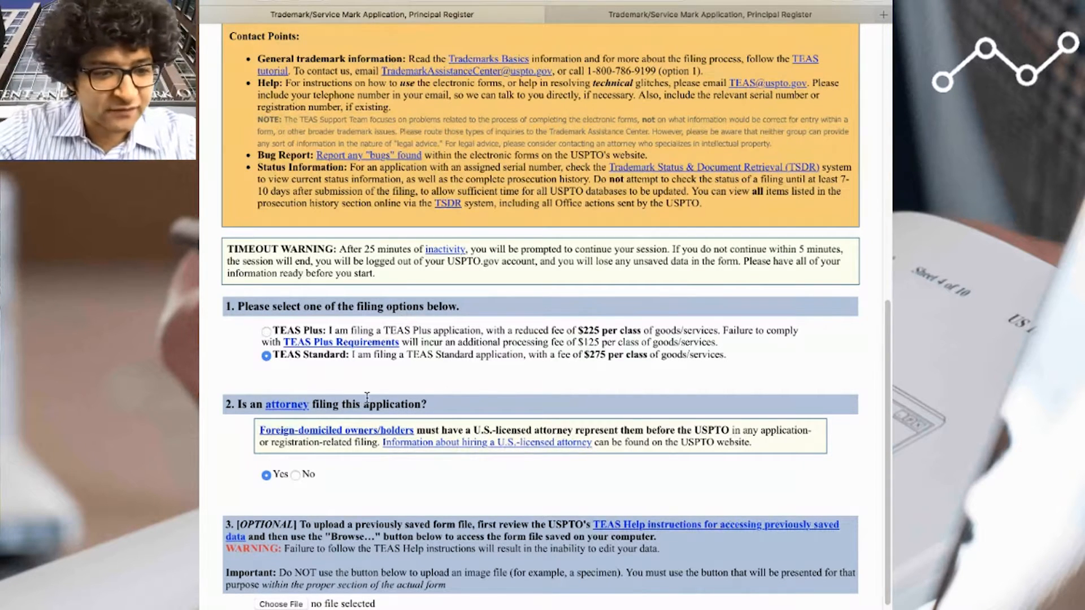
scroll(368, 398, down, 1)
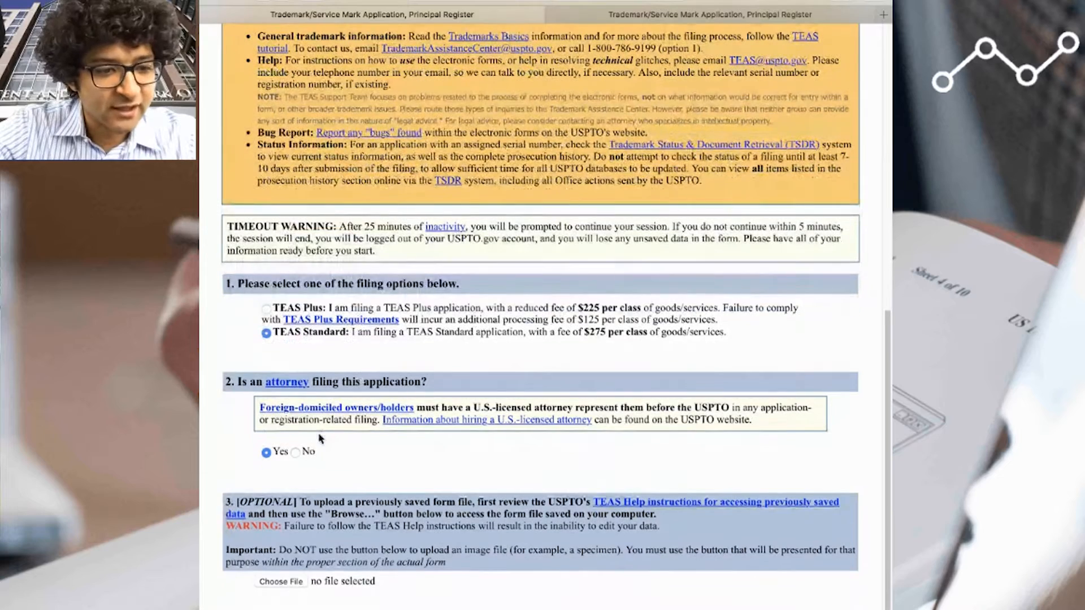
click(295, 453)
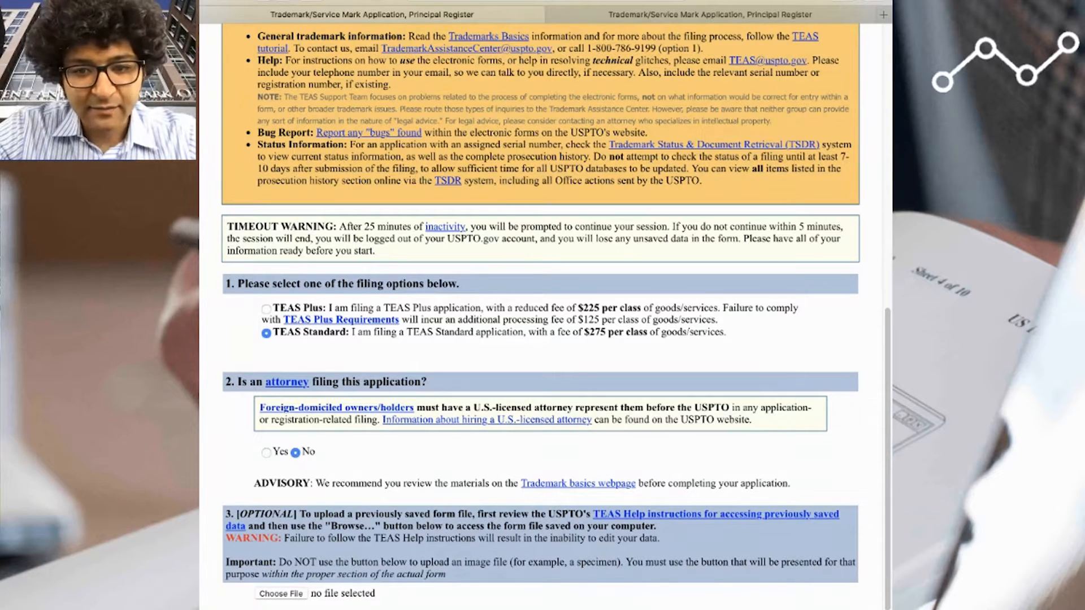
click(275, 609)
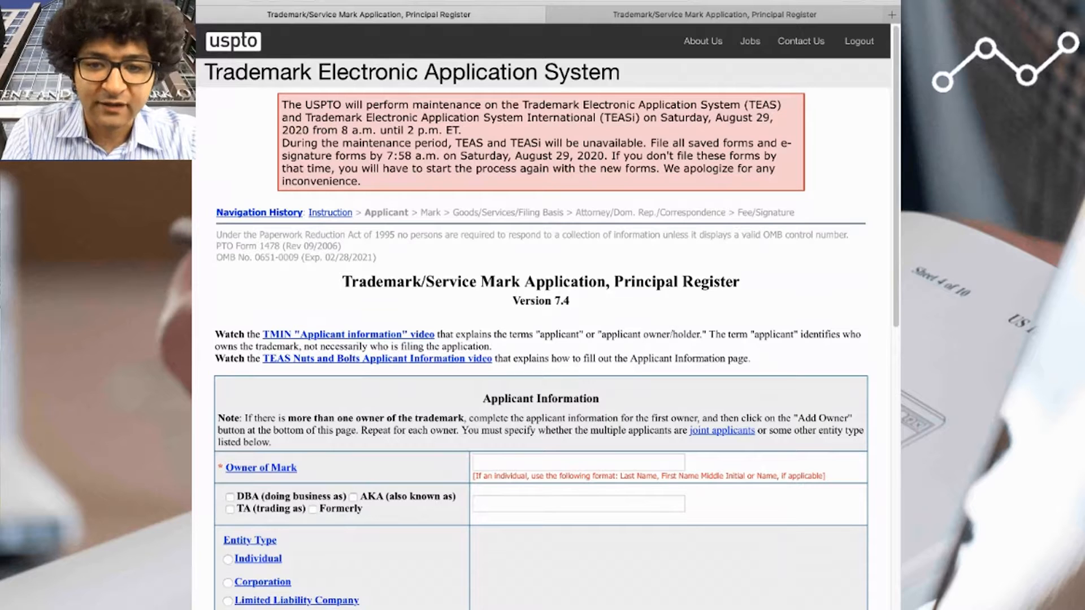
- Enter "Adibi IP Group, PC" as the owner of the mark in the applicant information
scroll(529, 383, down, 1)
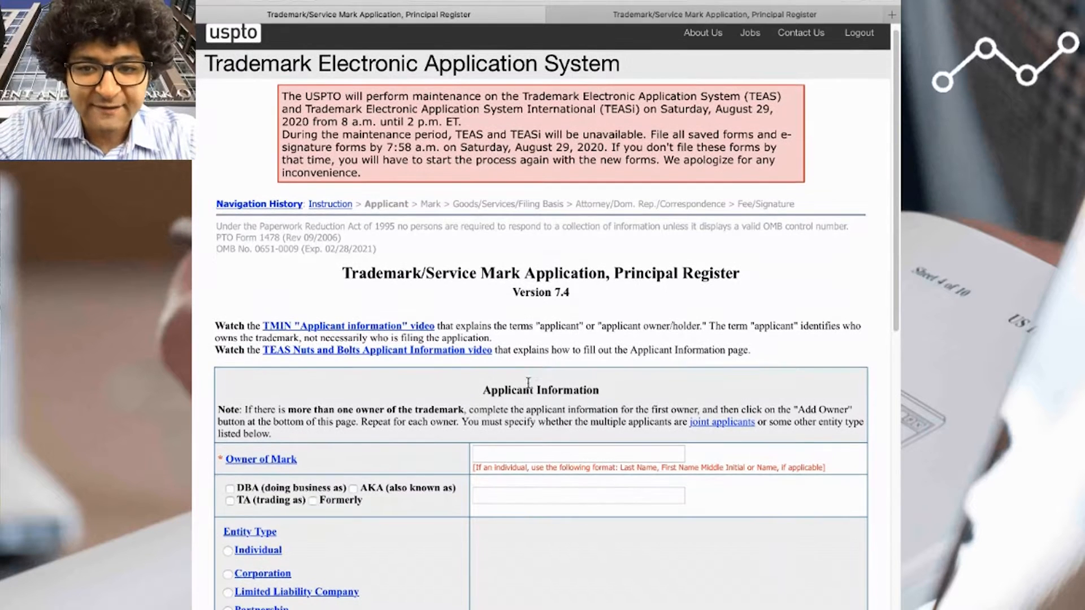
click(527, 457)
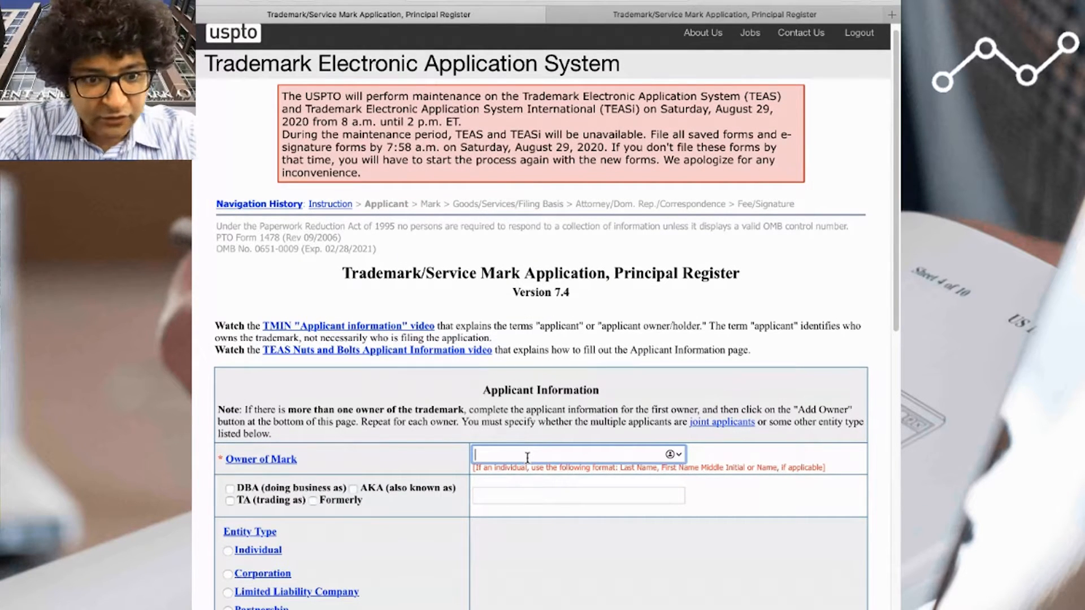
text(Adibi IP Group, PC)
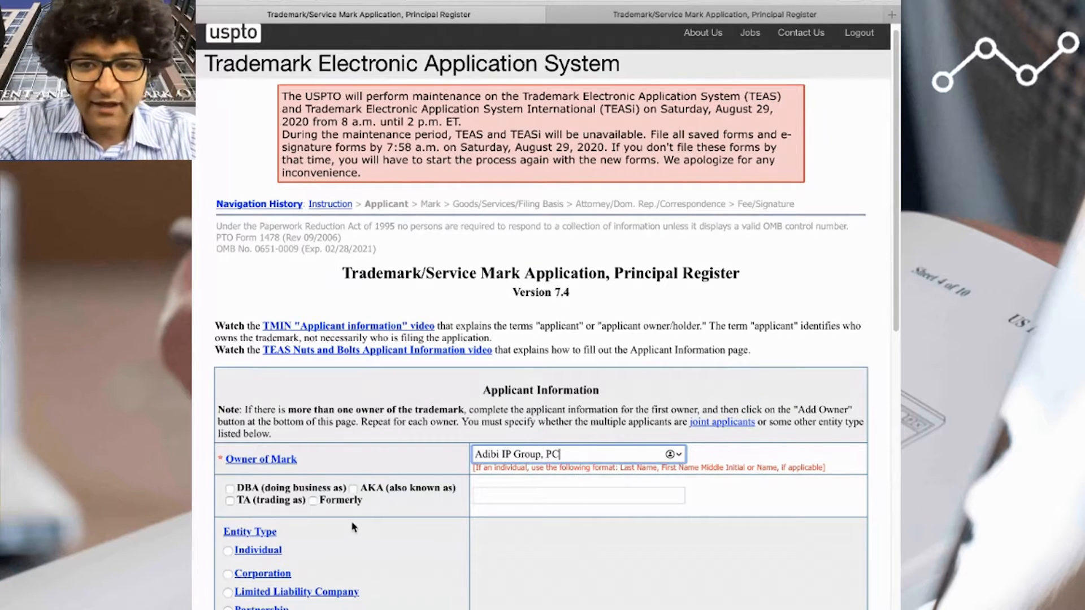
- Set the applicant's entity type to Corporation with California as the U.S. state of incorporation
scroll(316, 537, down, 1)
click(229, 548)
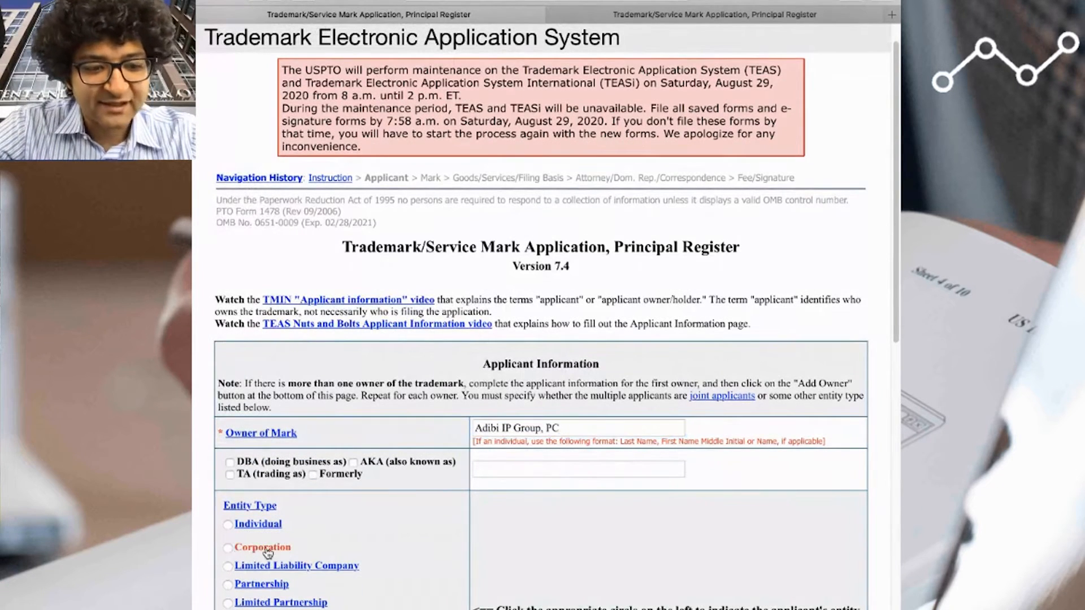
click(230, 549)
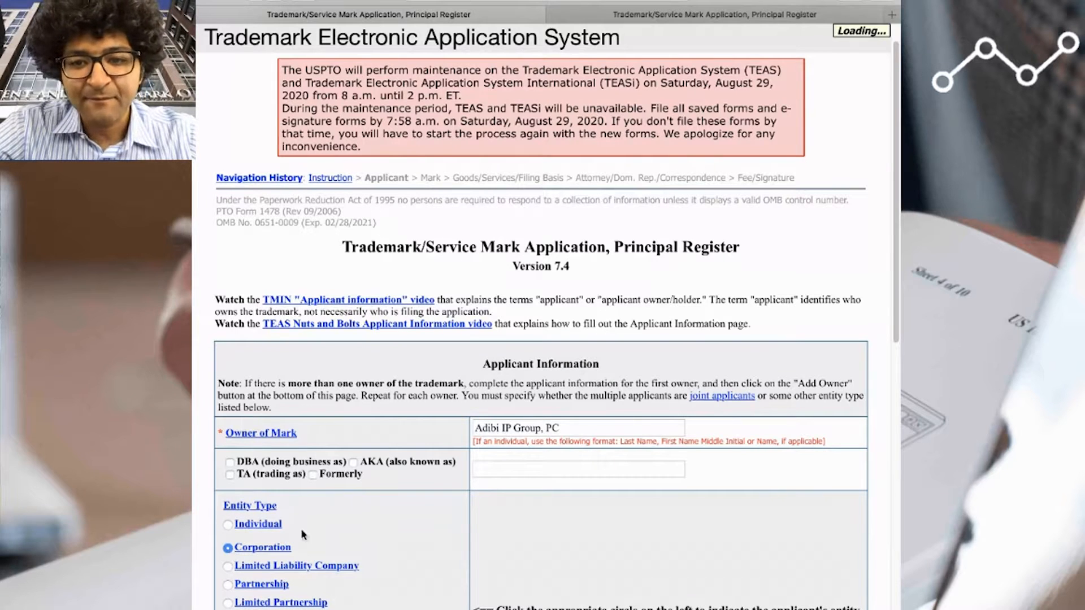
scroll(540, 524, down, 3)
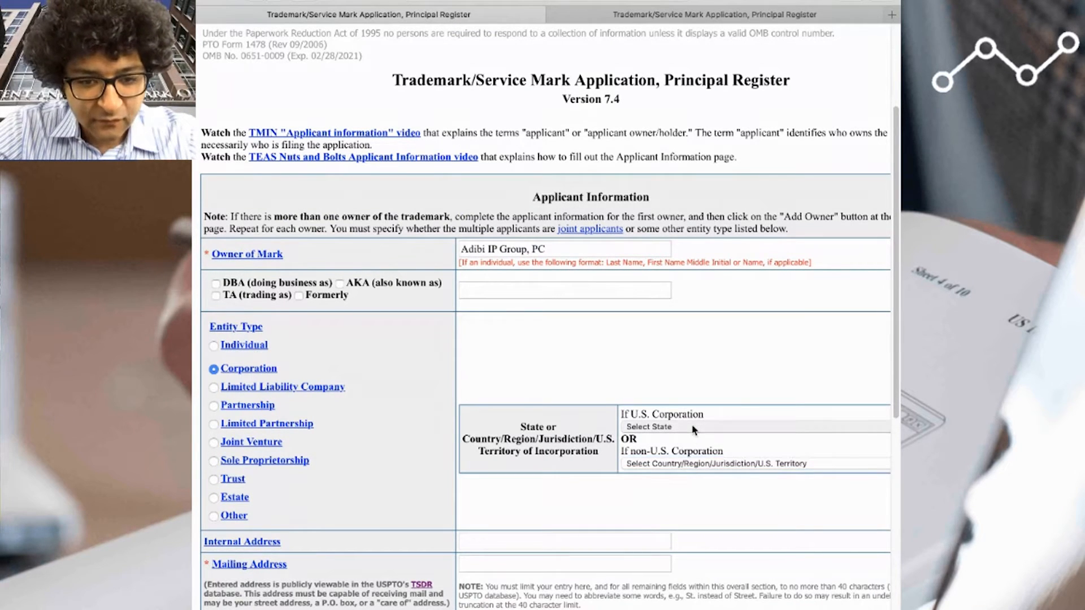
click(679, 483)
click(608, 487)
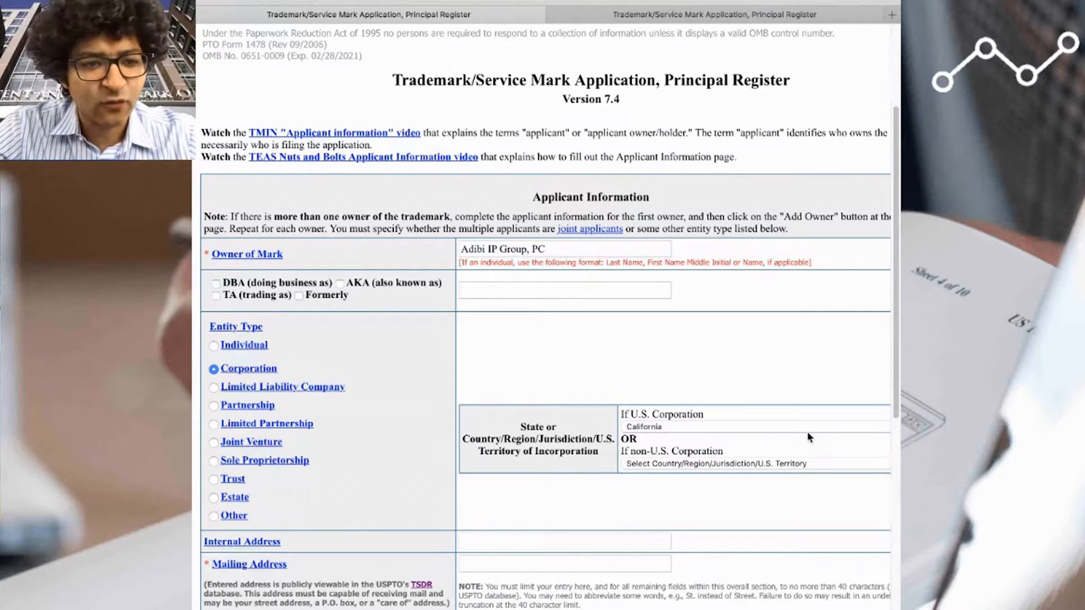
- Fill in the applicant's mailing address, including street, city, state, country and zip code
scroll(807, 431, down, 5)
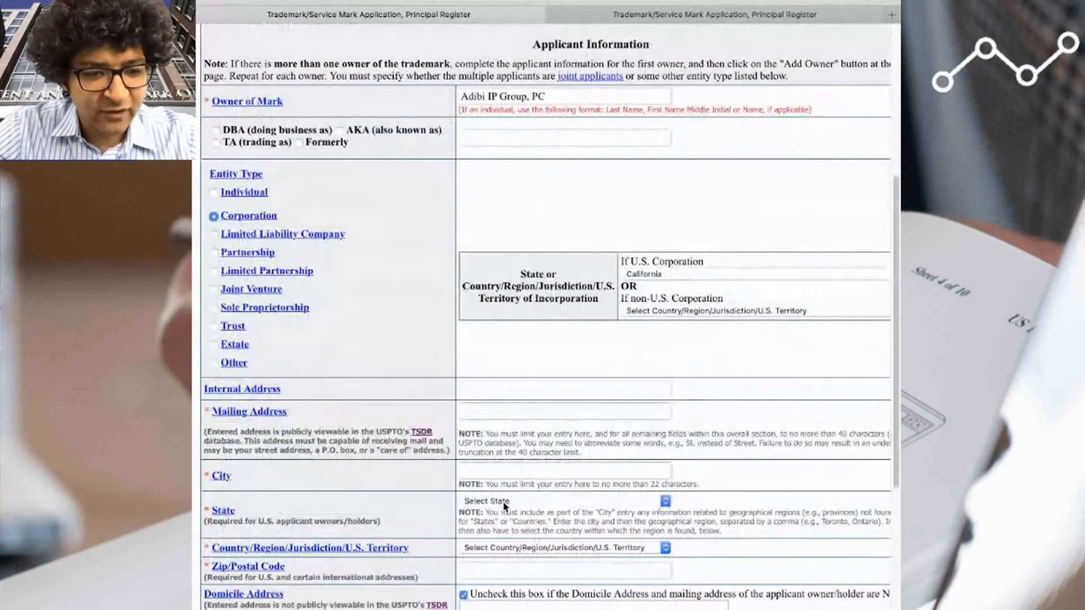
click(521, 412)
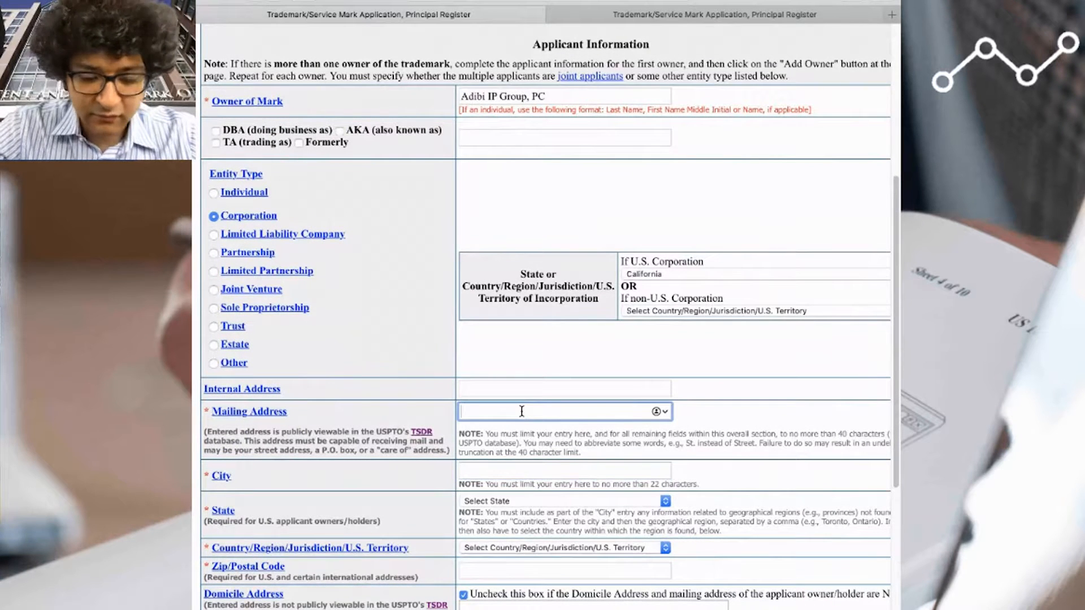
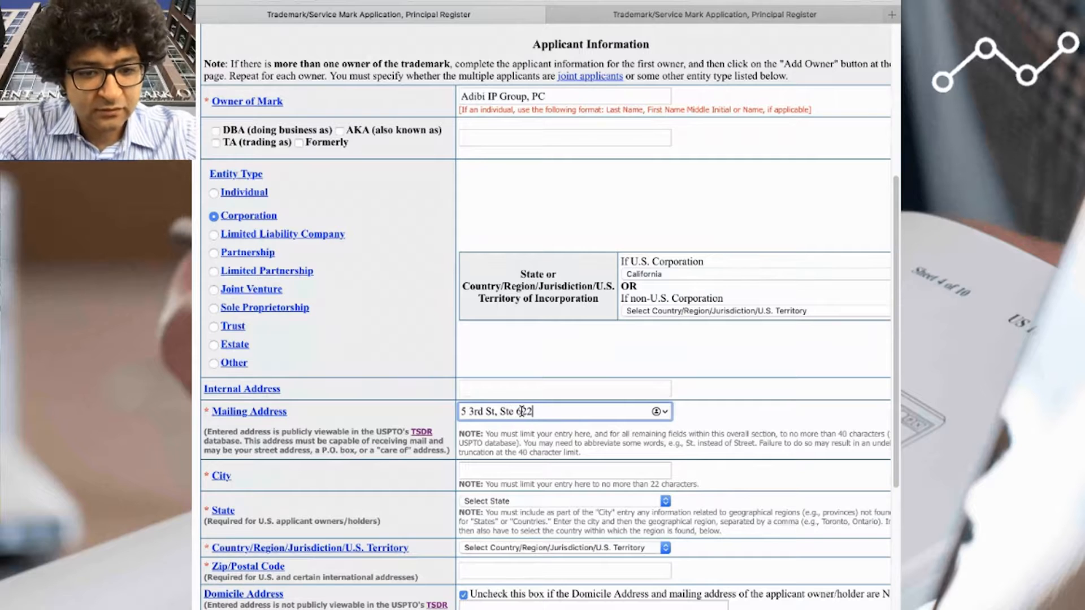
key(Tab)
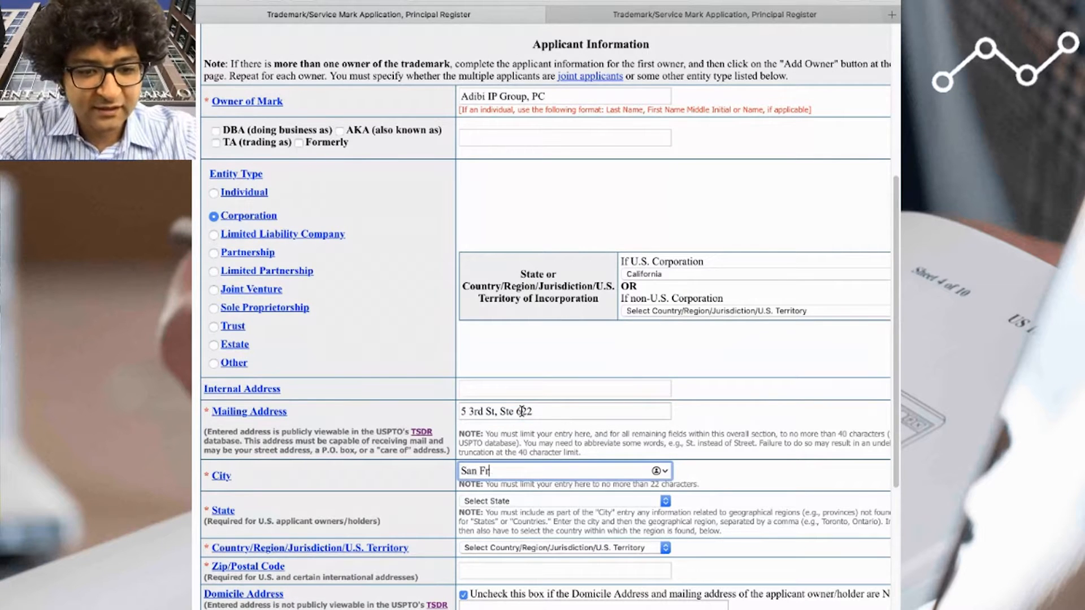
key(Tab)
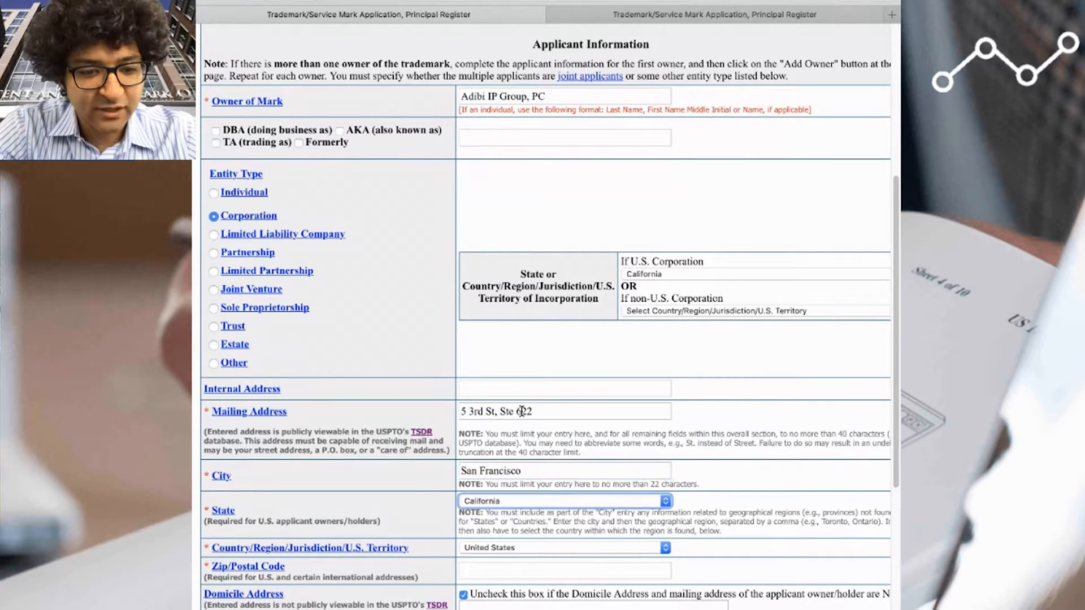
key(Tab)
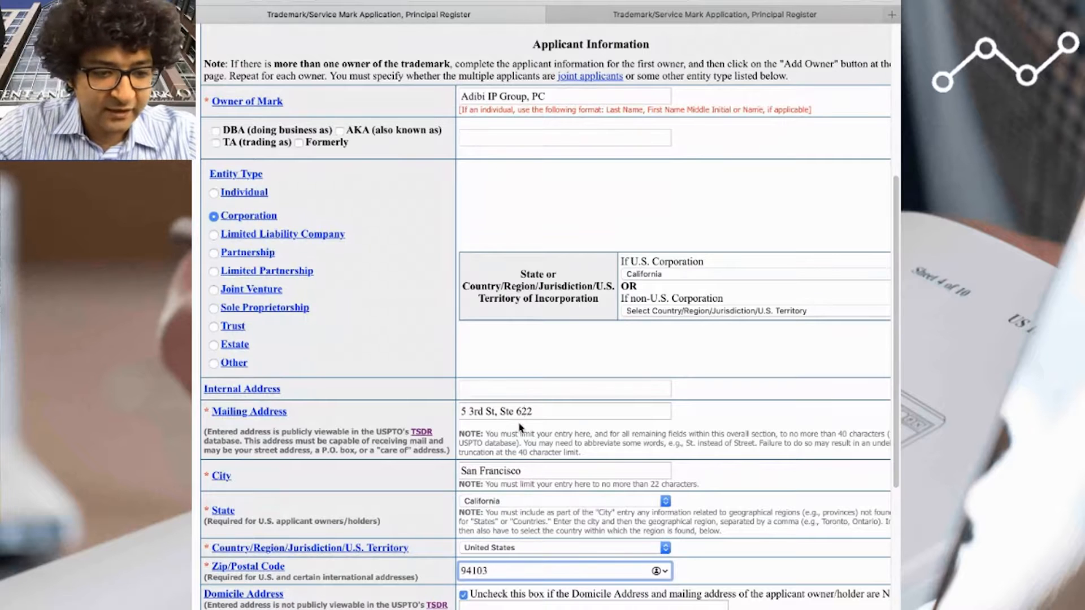
- Fill in the applicant's email address in the contact details
scroll(510, 440, down, 5)
click(531, 484)
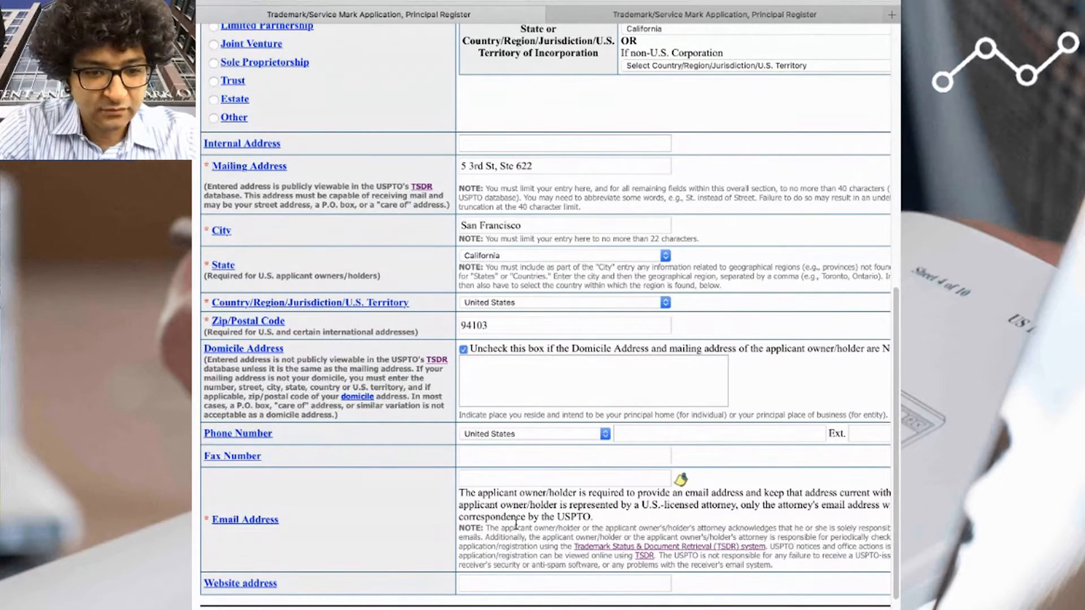
click(559, 479)
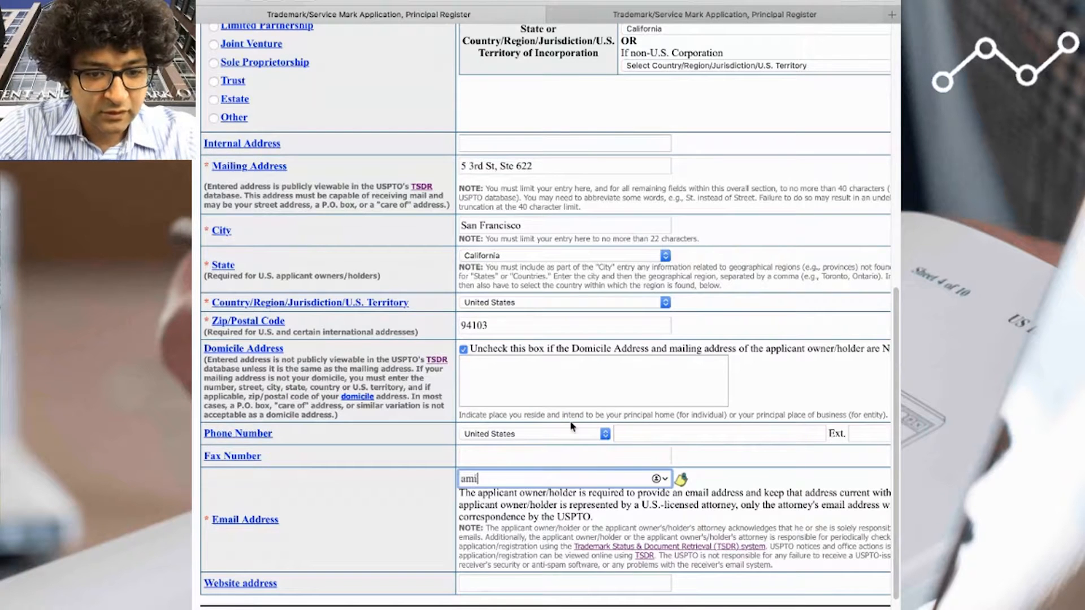
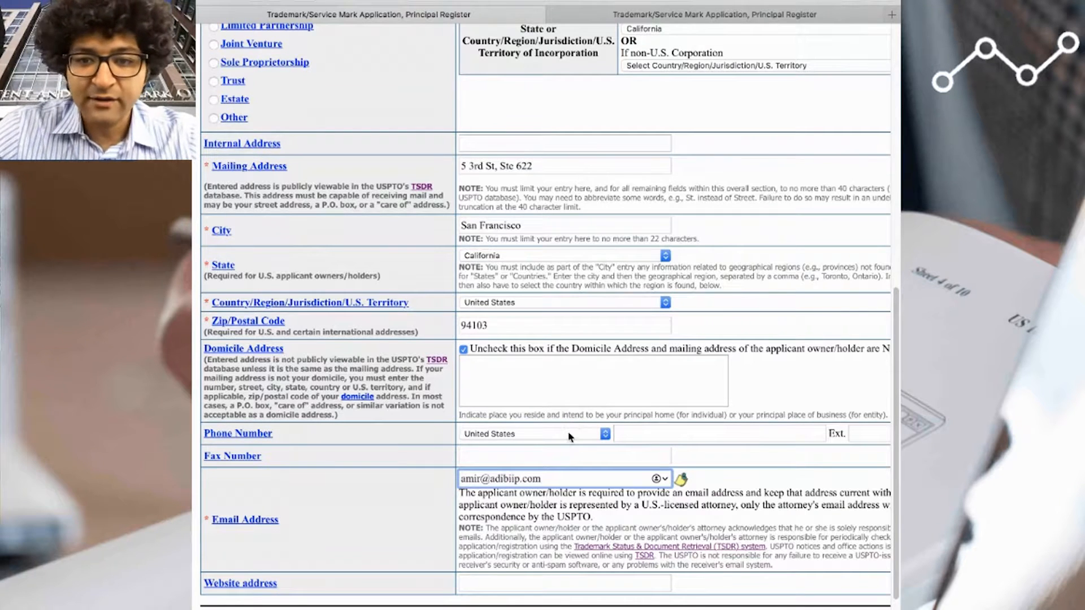
- Leave the applicant's optional phone, fax and website fields blank and continue to the Mark Information section
click(610, 518)
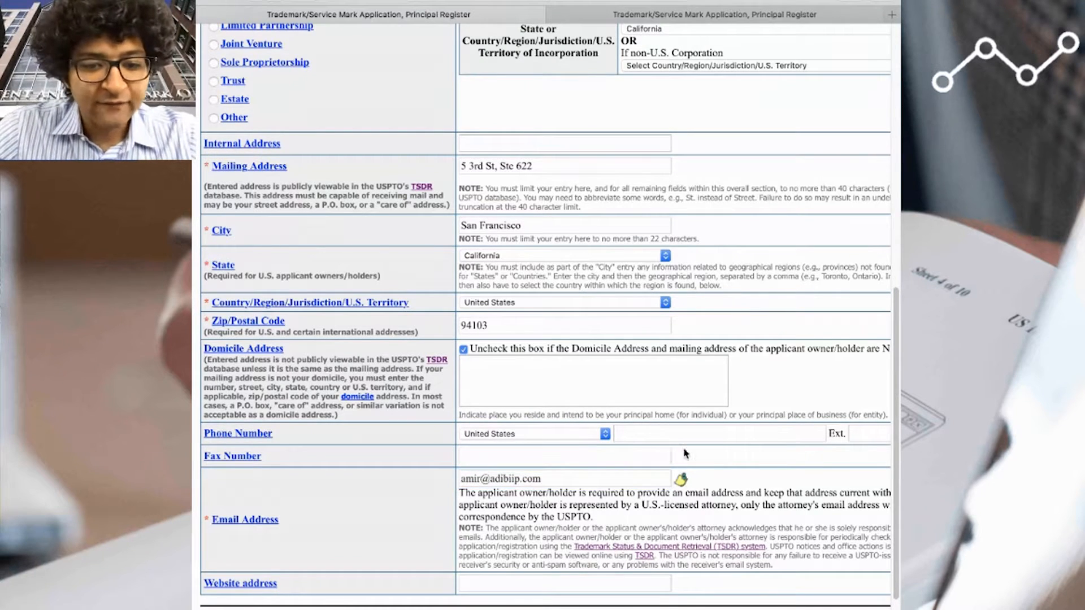
click(615, 457)
click(627, 578)
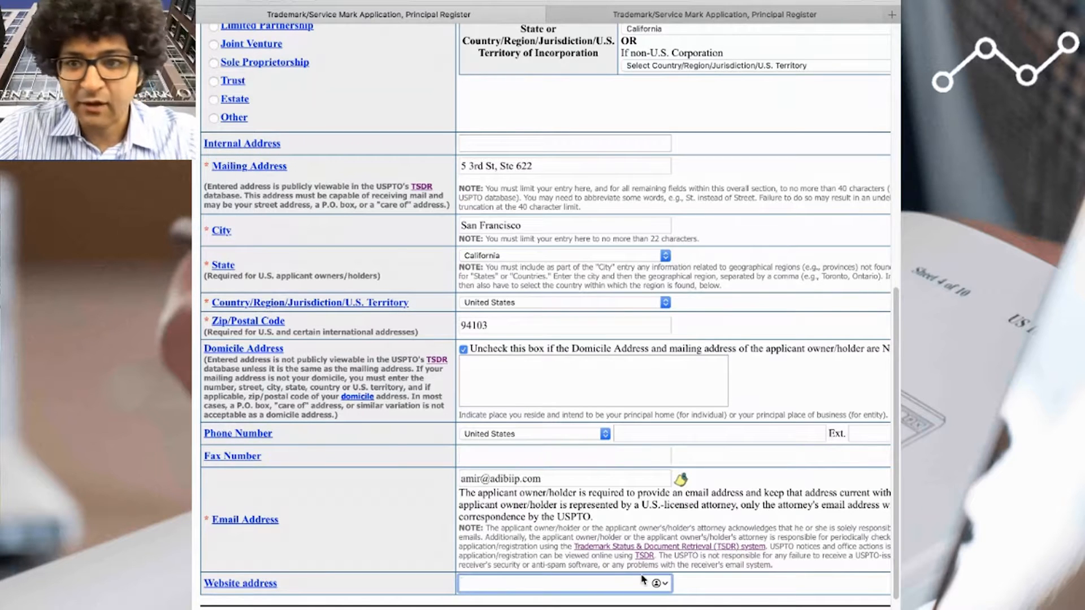
click(669, 435)
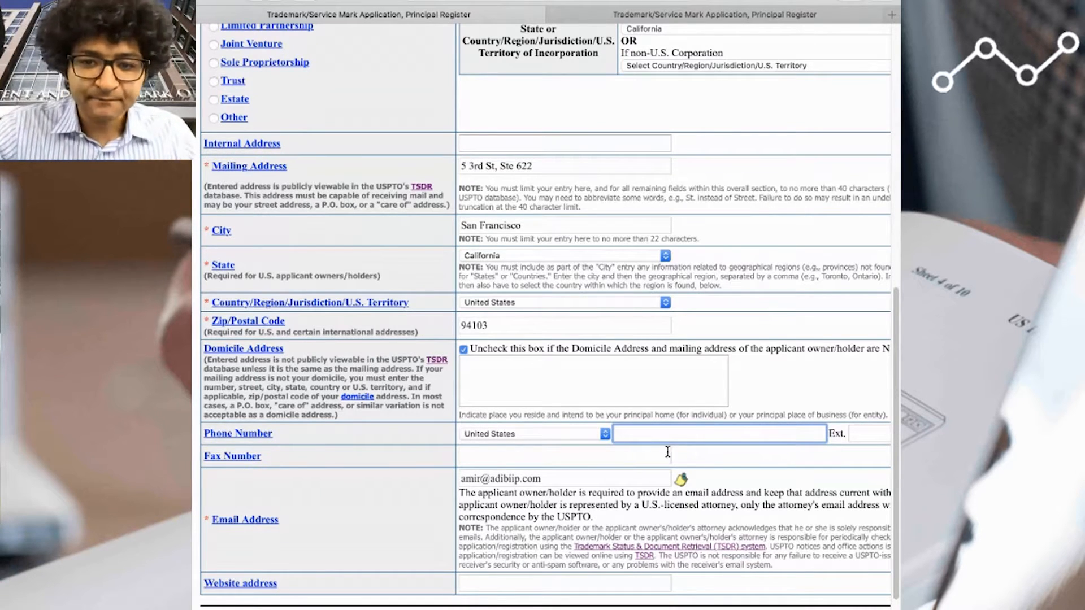
key(Return)
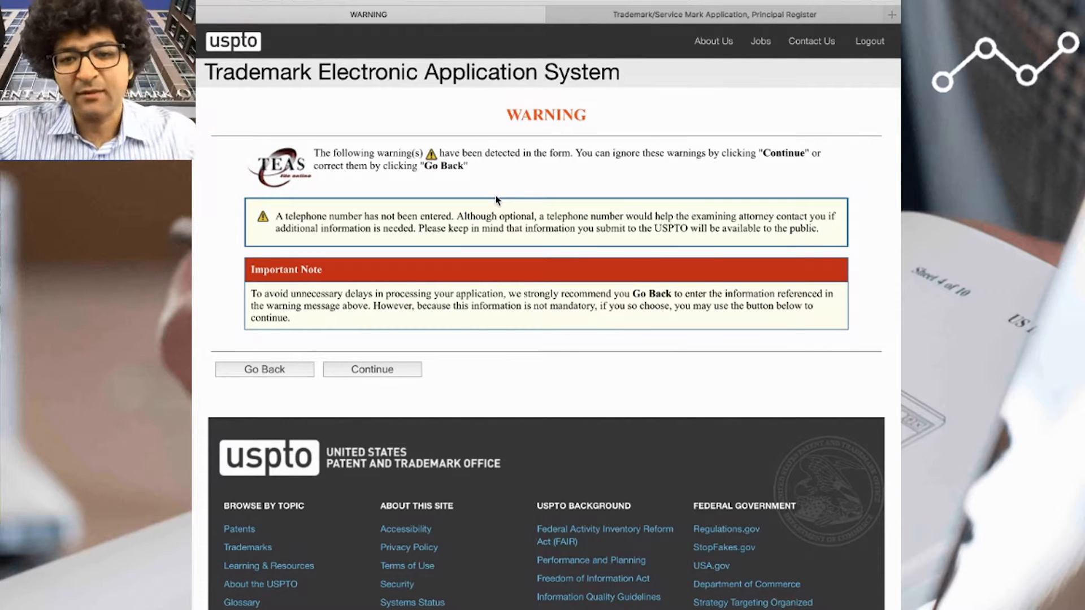
click(392, 373)
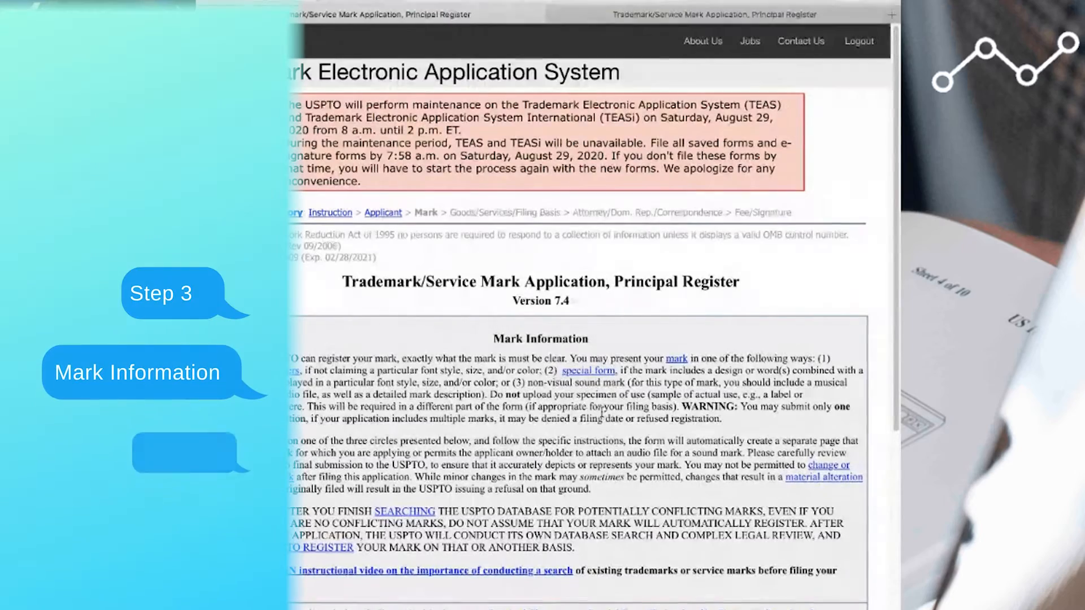
- Set the mark type to Special Form (Stylized and/or Design) in the Mark Information section
scroll(604, 411, down, 5)
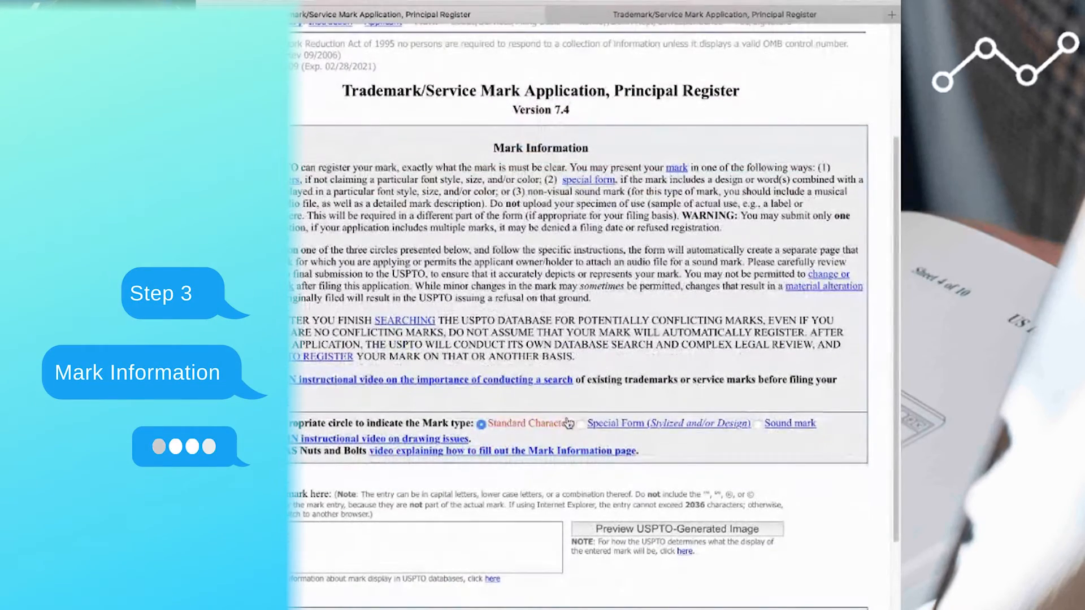
click(580, 424)
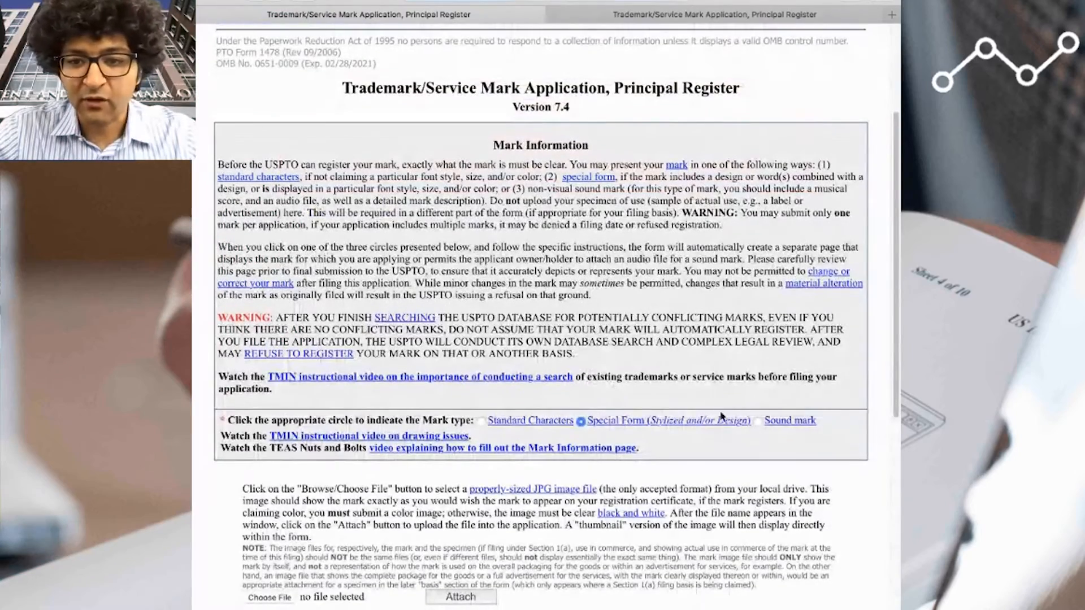
key(super+Tab)
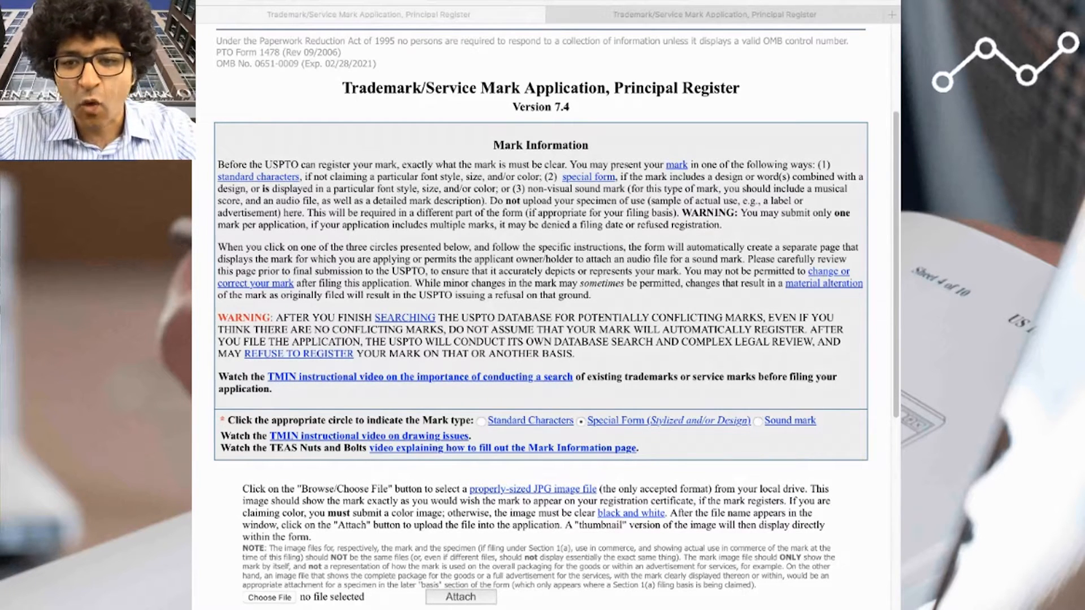
- Choose AIPG-T04 Logo.jpg as the mark image and attach it to the application
scroll(716, 324, down, 3)
click(282, 447)
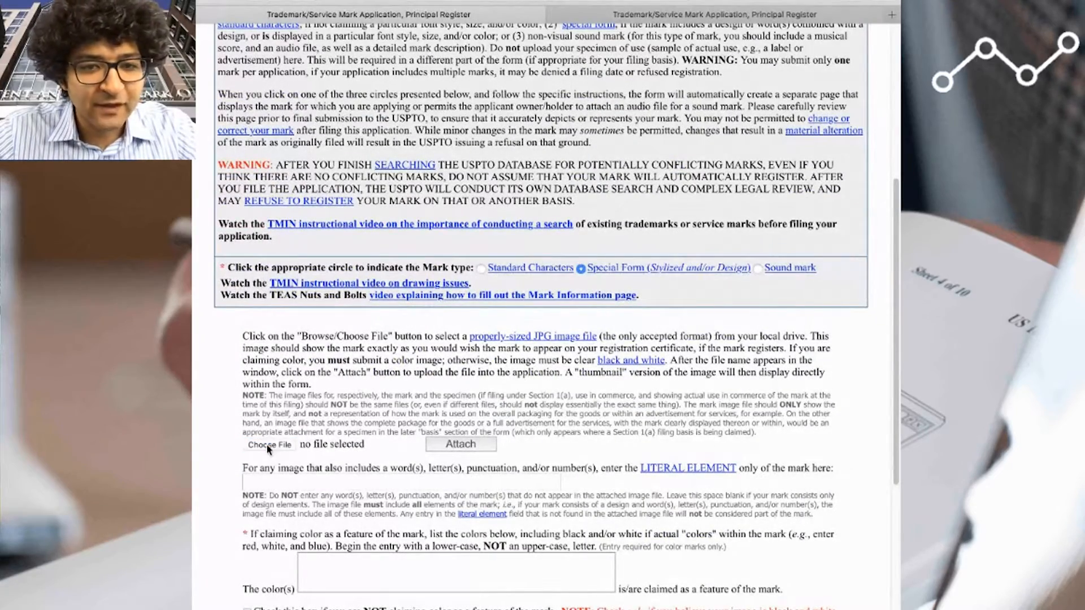
click(269, 447)
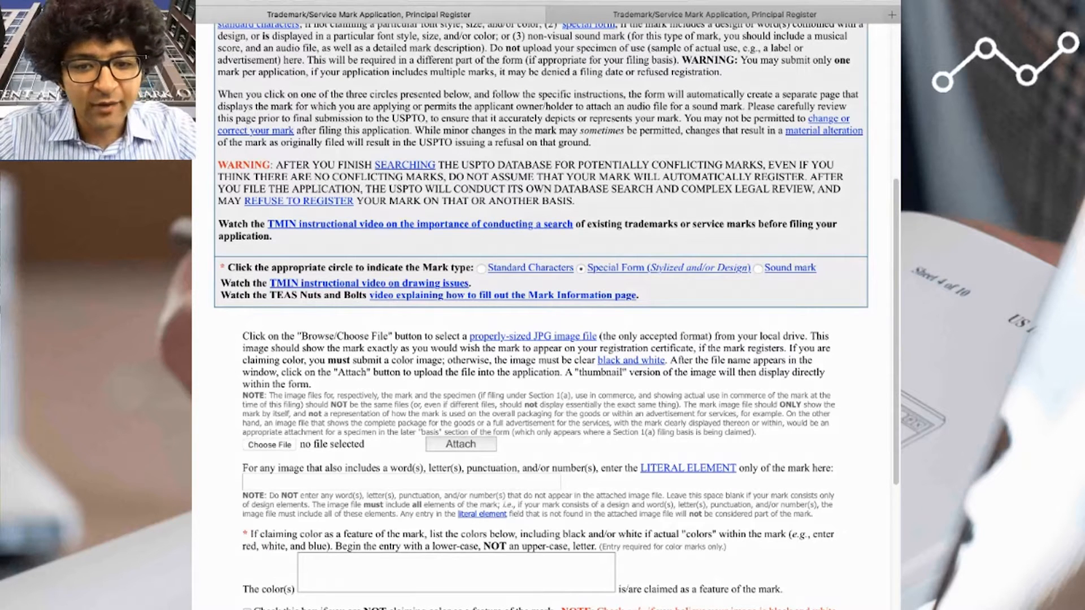
click(866, 293)
click(471, 448)
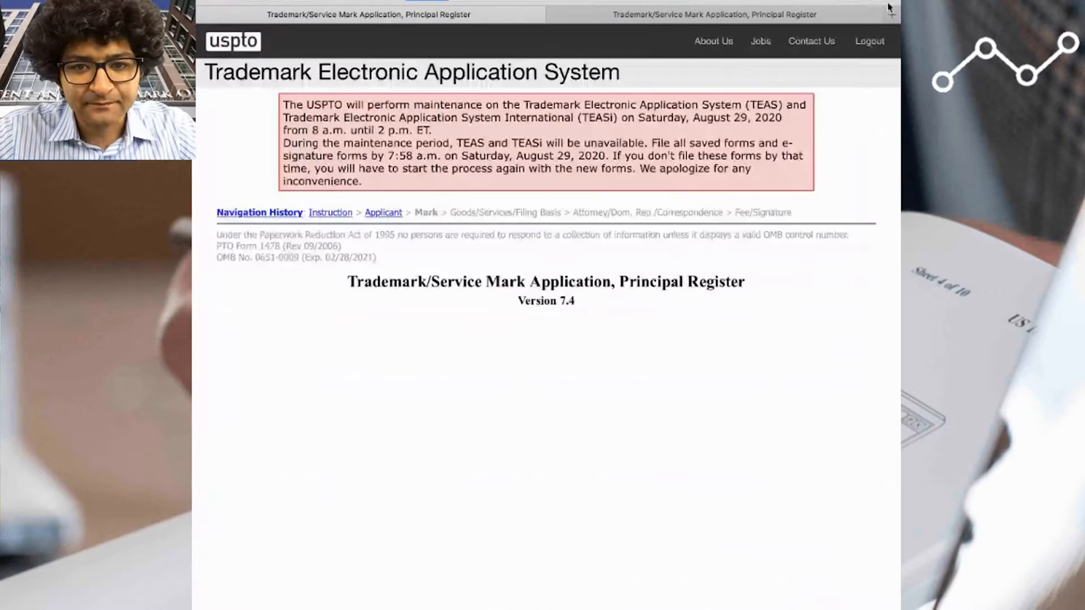
- Open the Adibi IP Group online store in a new tab and examine the face mask's product photo at full size
click(892, 16)
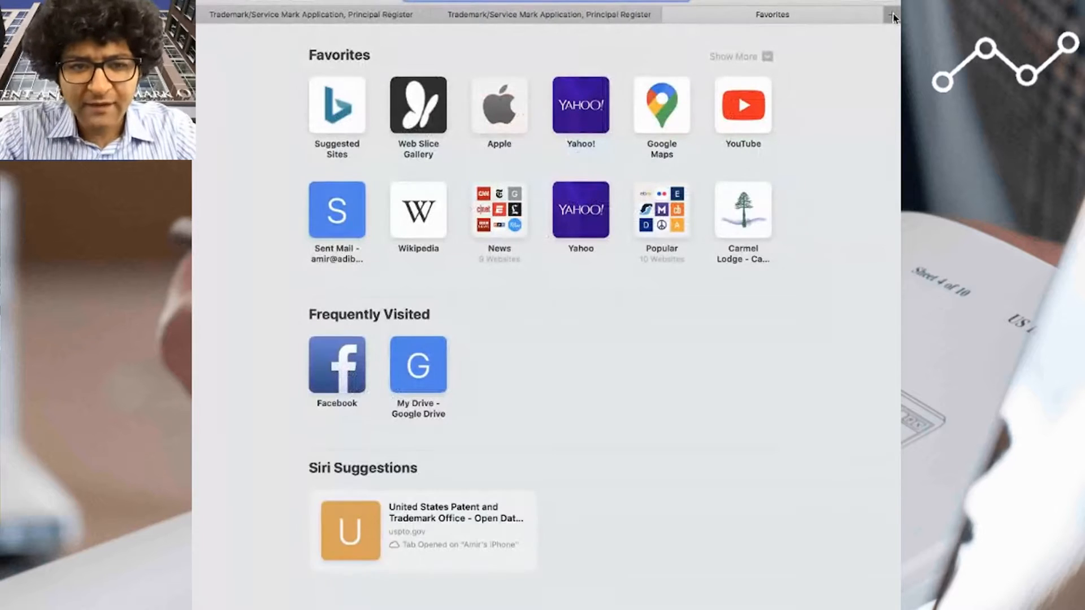
key(Return)
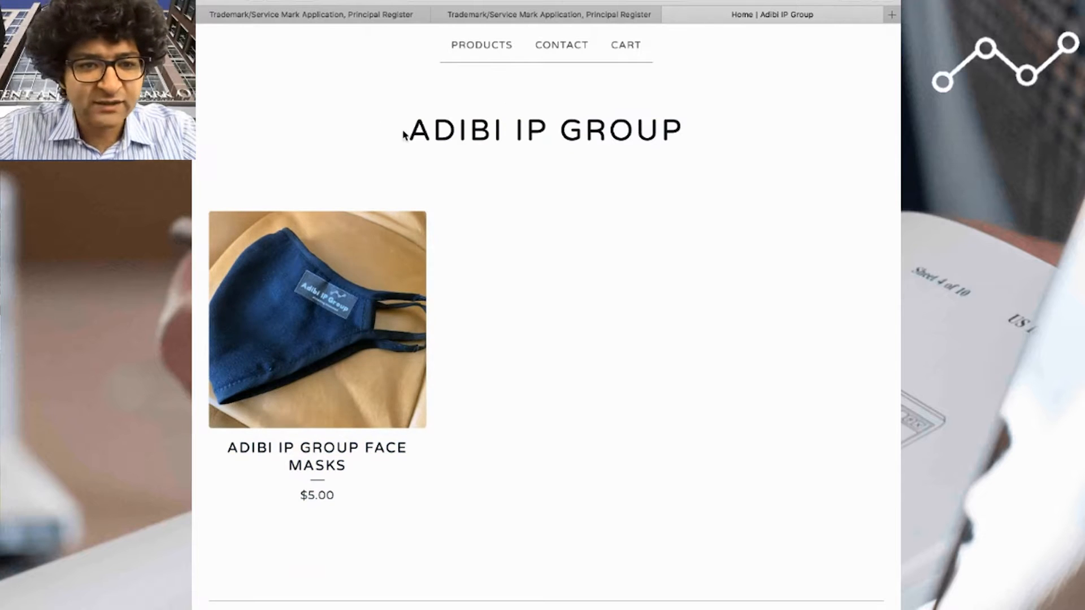
drag(404, 134, 682, 132)
click(580, 249)
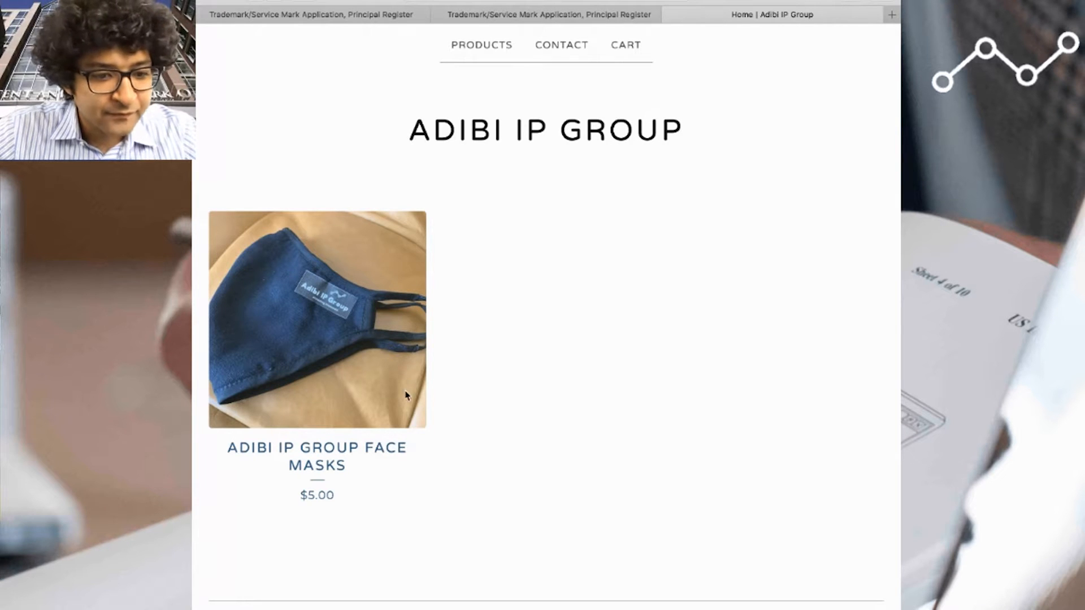
middle_click(411, 423)
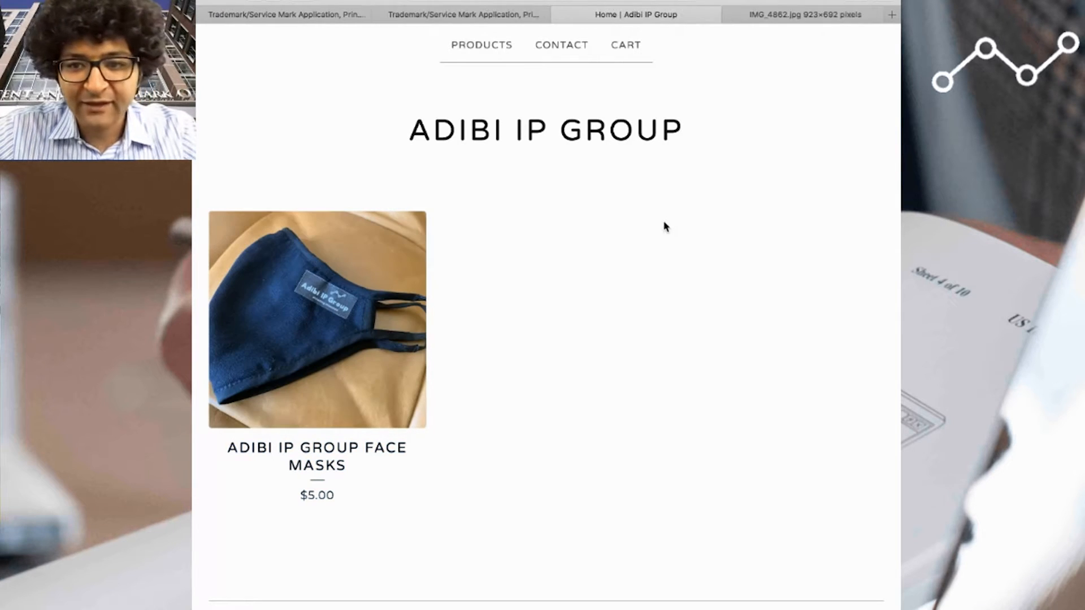
click(774, 15)
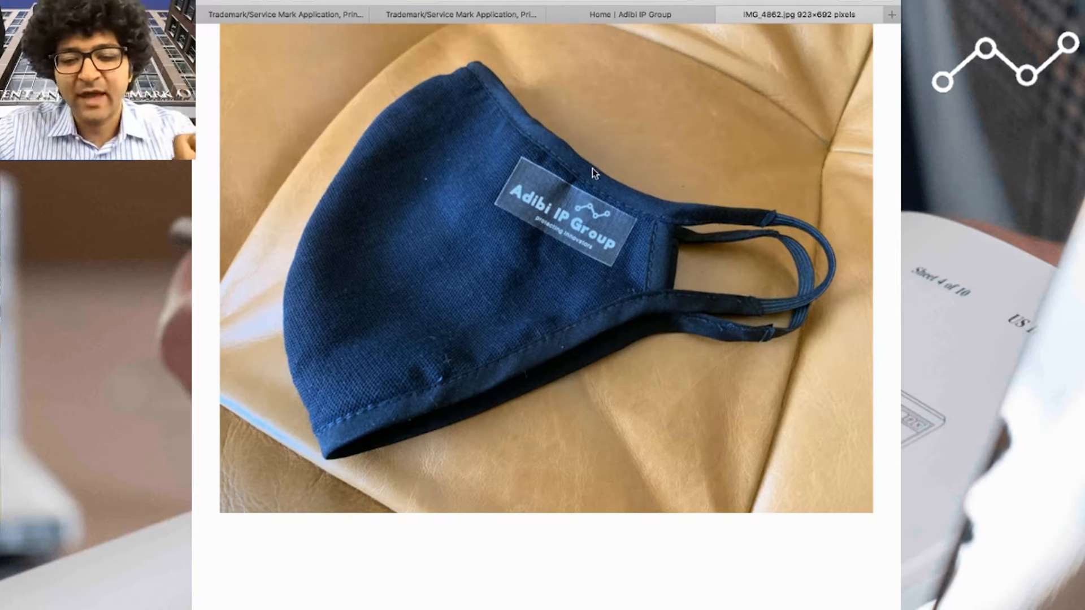
- Close the duplicate application tab showing the instructions and return to the Mark Information form
click(647, 21)
click(472, 21)
scroll(340, 103, down, 3)
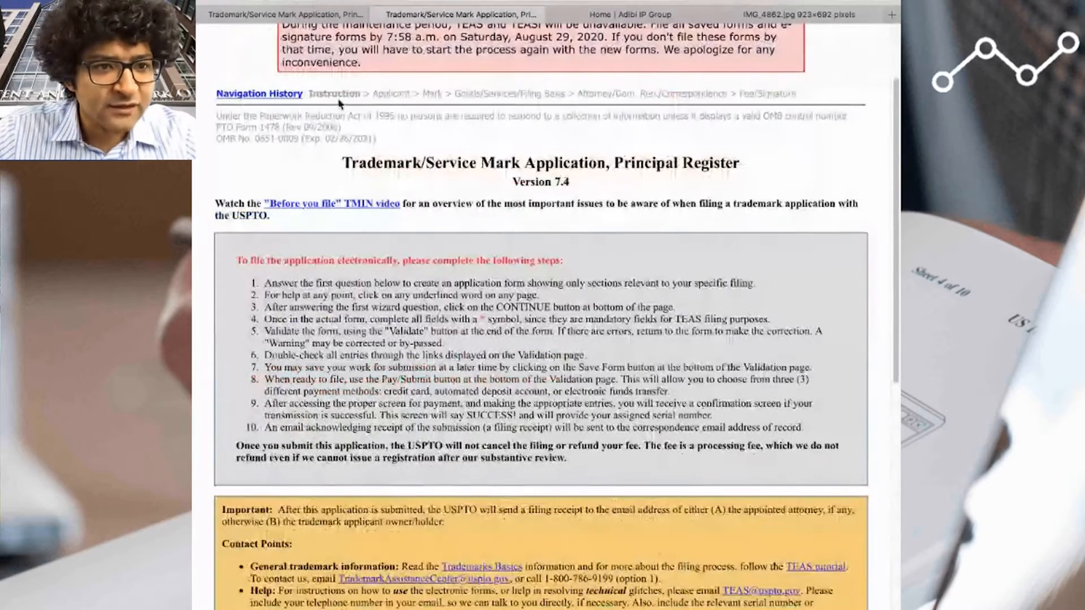
click(379, 17)
click(315, 17)
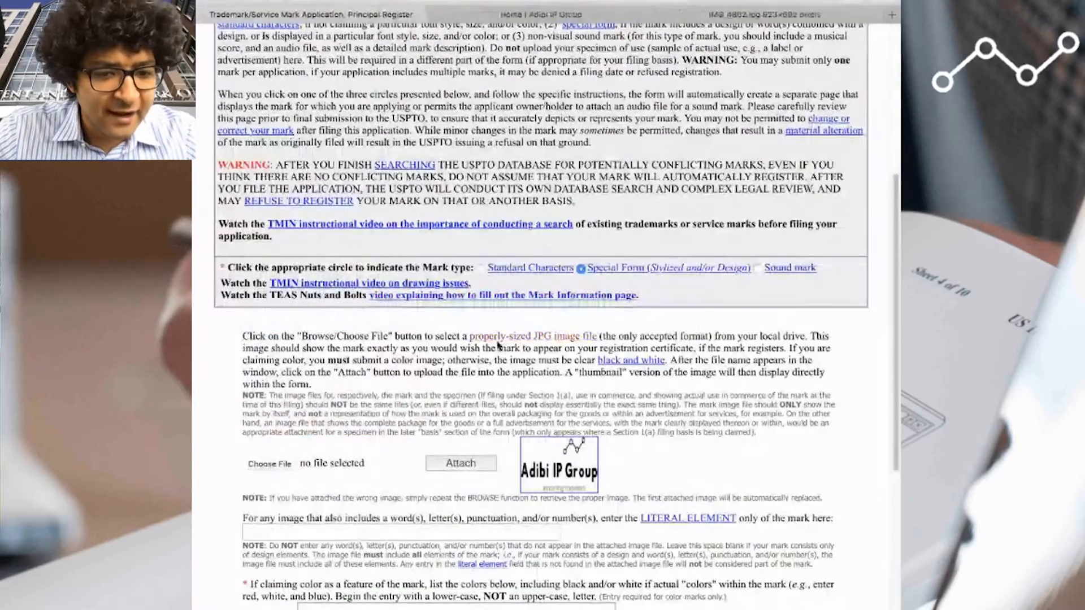
- Enter "Adibi IP Group protecting innovators" as the literal element and indicate that color is not claimed as a feature of the mark
scroll(499, 345, down, 5)
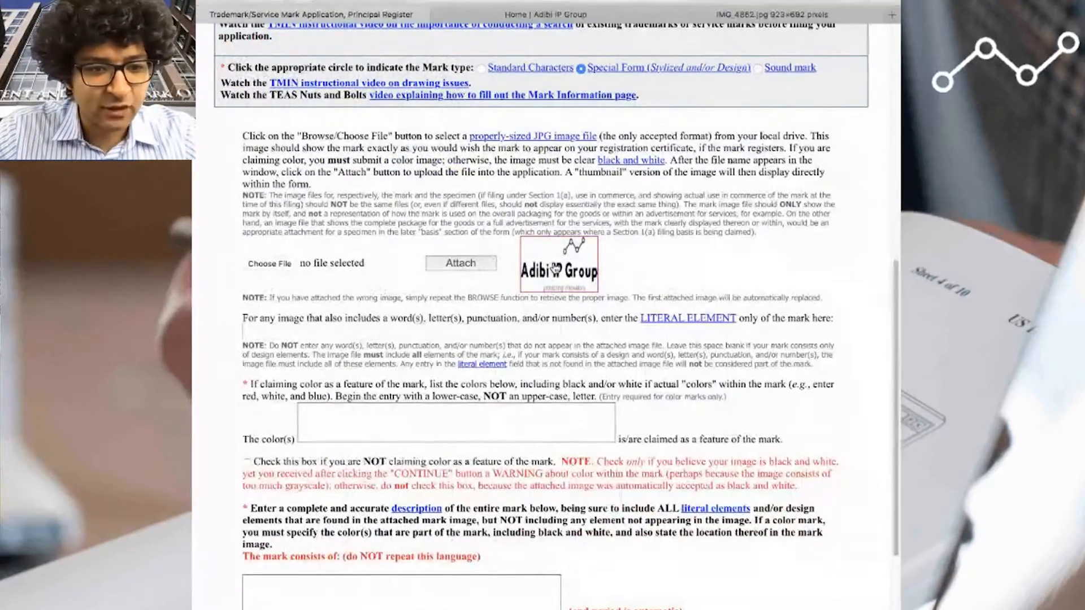
click(335, 333)
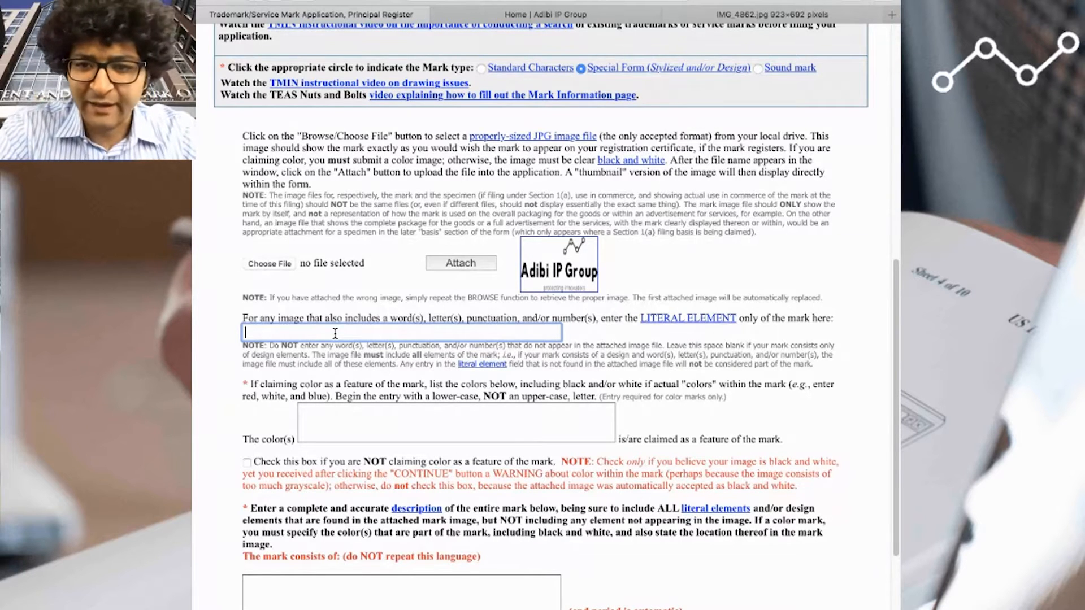
text(Adibi IP )
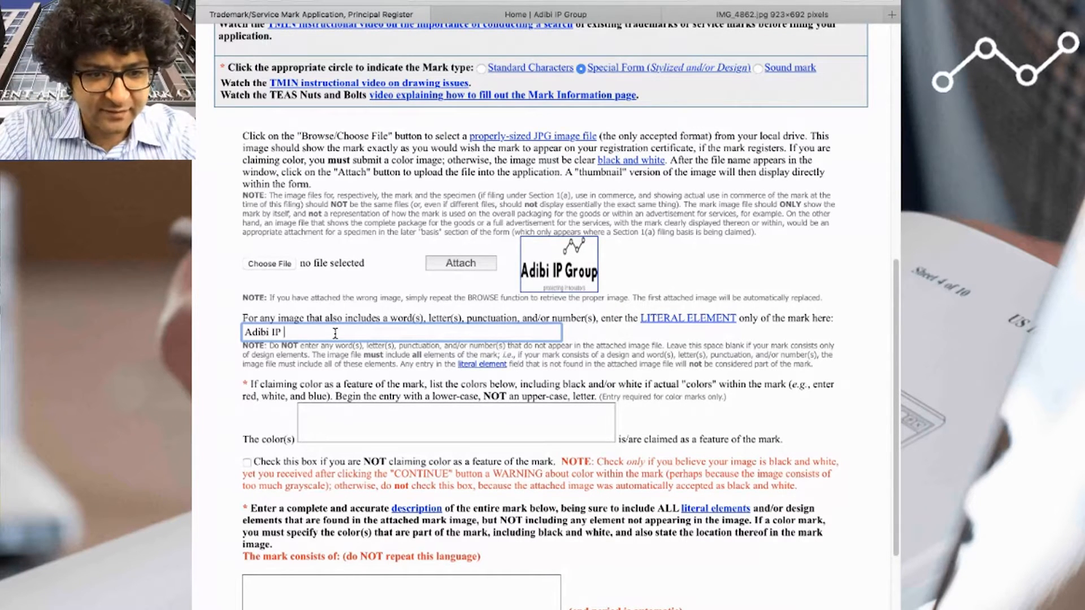
text(Group protectin)
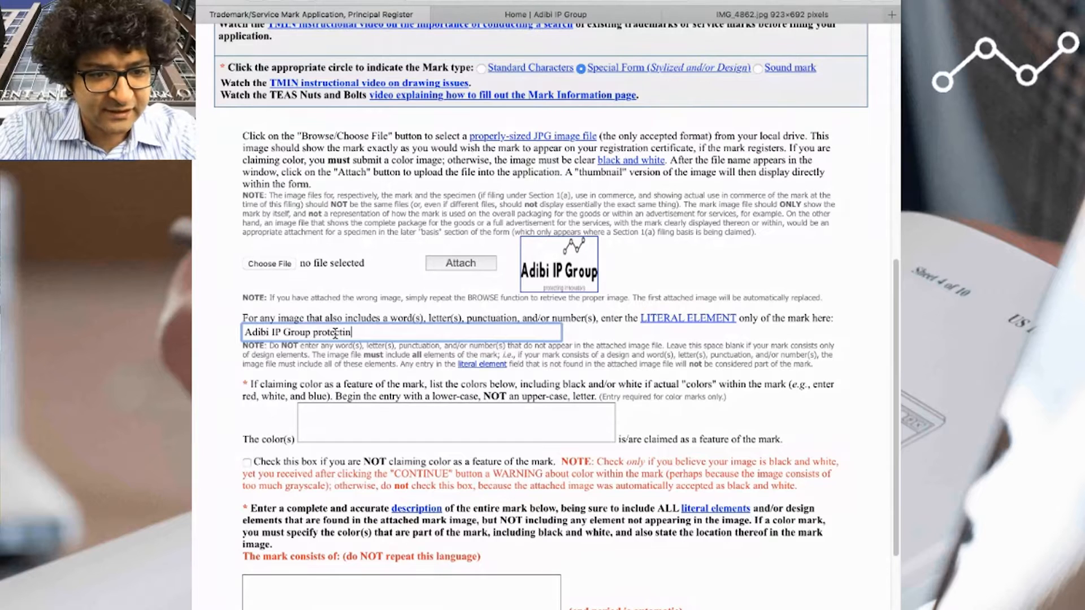
text(g innvo)
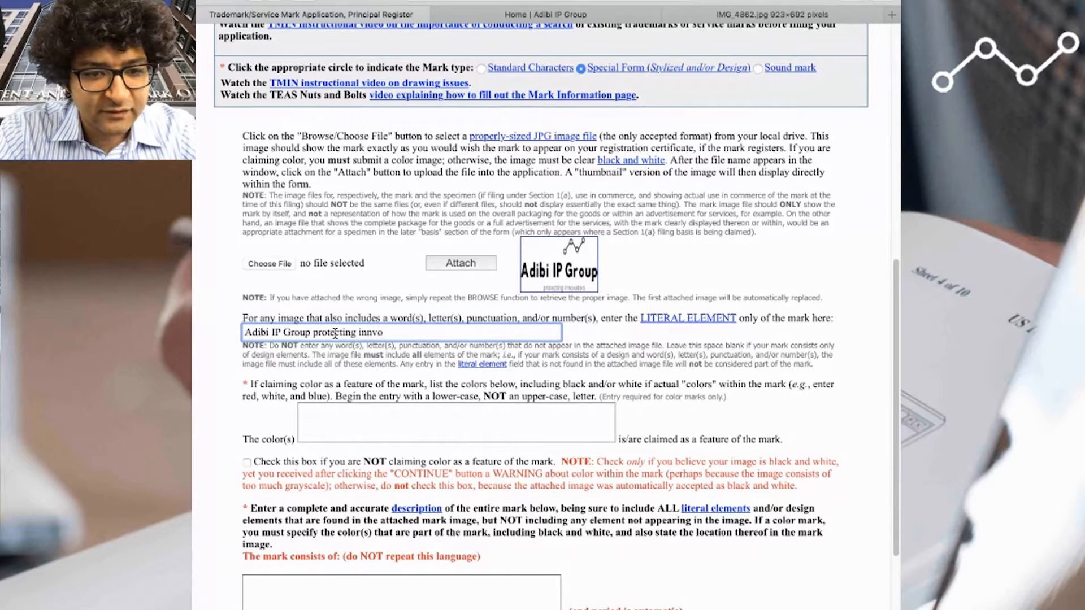
key(BackSpace)
key(BackSpace)
text(ovators)
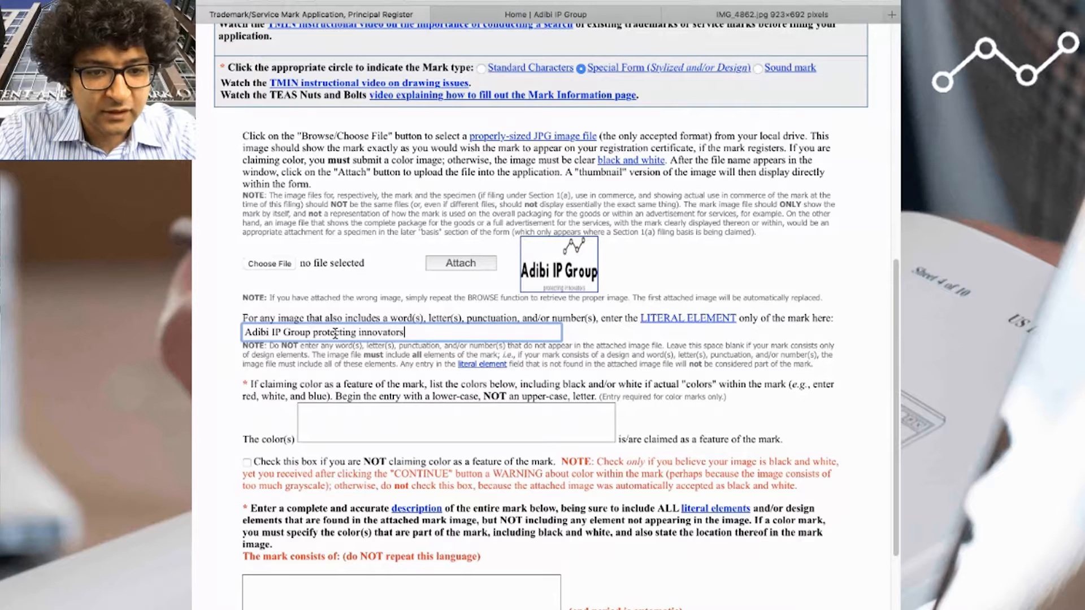
key(Tab)
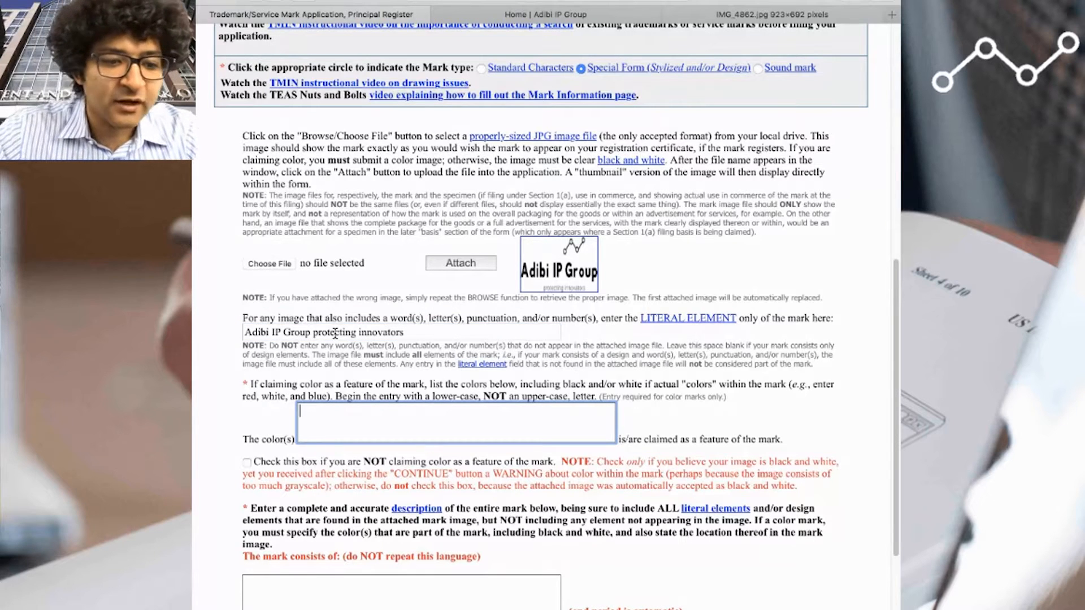
click(247, 462)
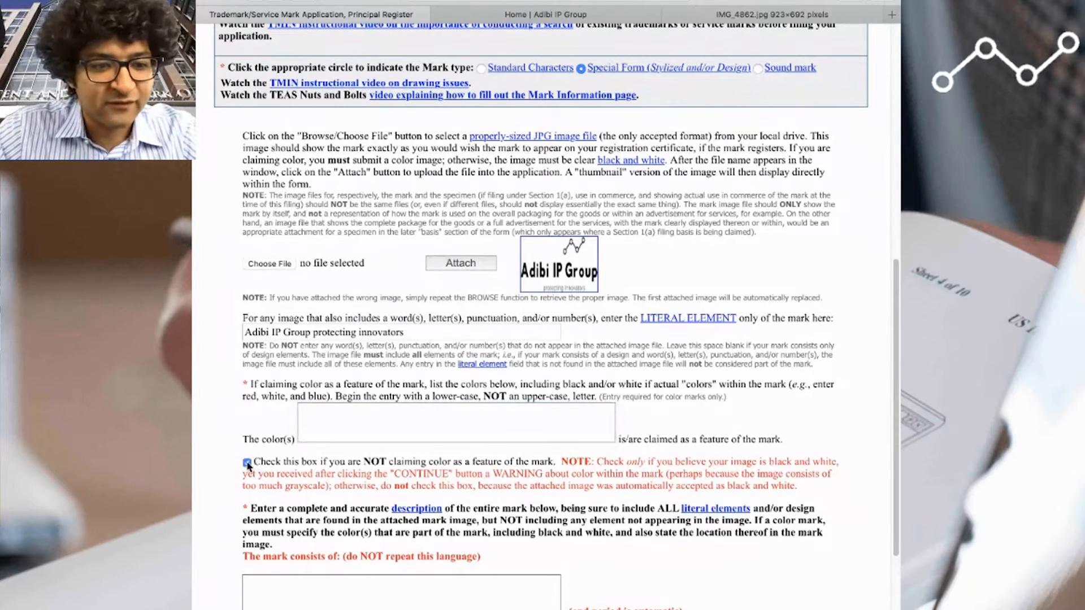
- Describe the mark as large stylized text "Adibi IP Group" having a molecular design above and smaller stylized text "protecting innovators" below
scroll(321, 498, down, 2)
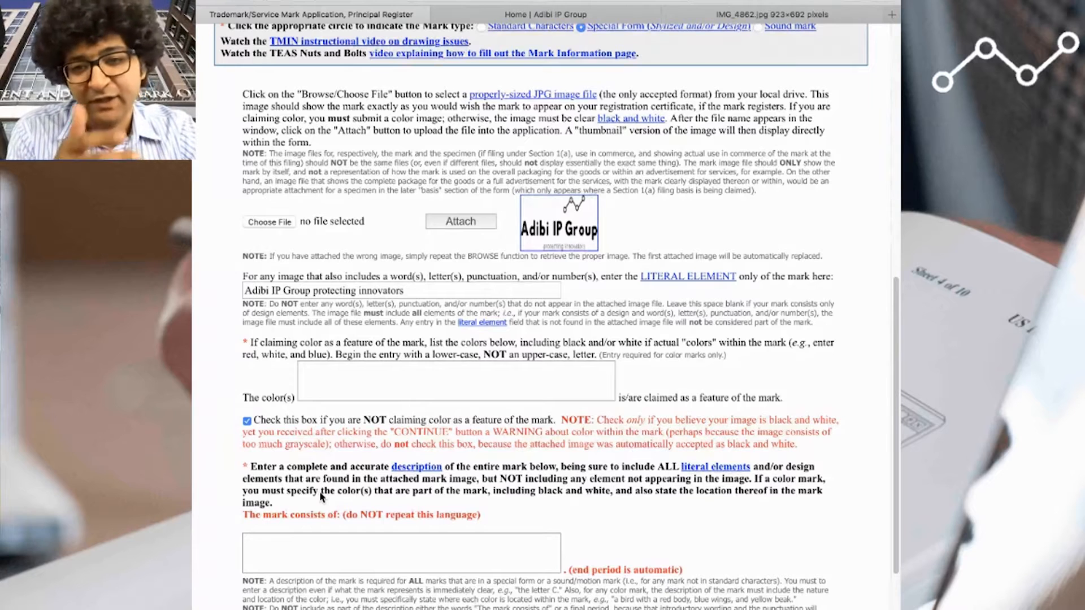
click(384, 545)
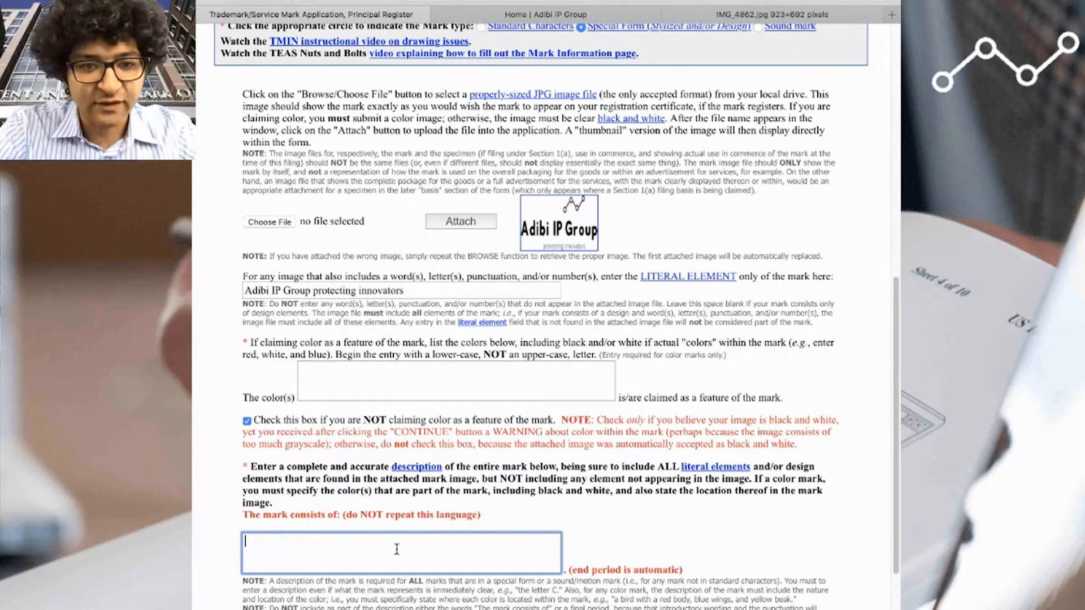
text(the)
key(BackSpace)
key(BackSpace)
key(BackSpace)
key(BackSpace)
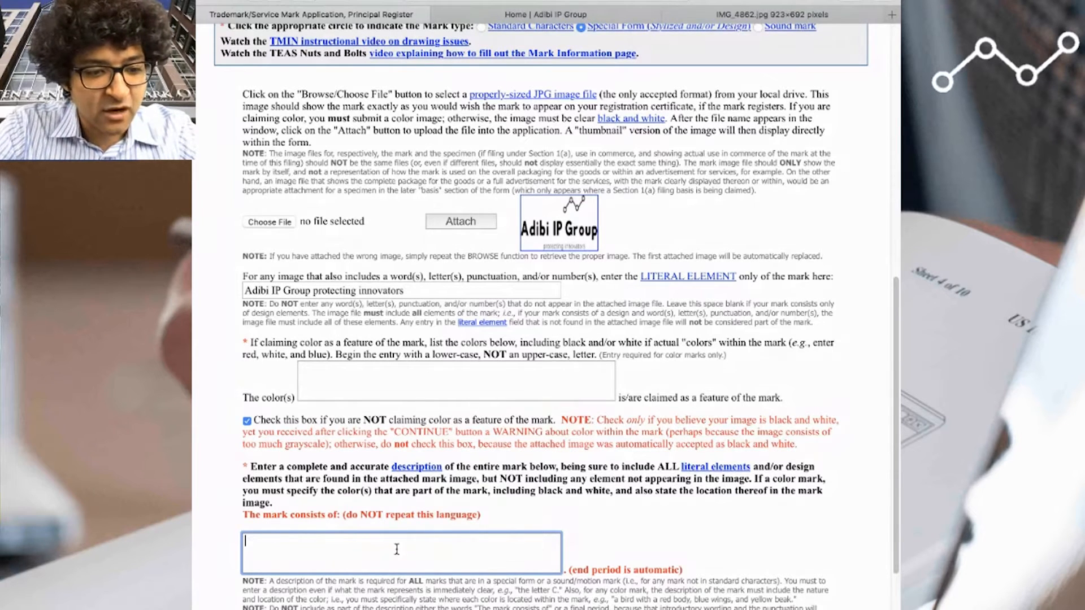
text(large )
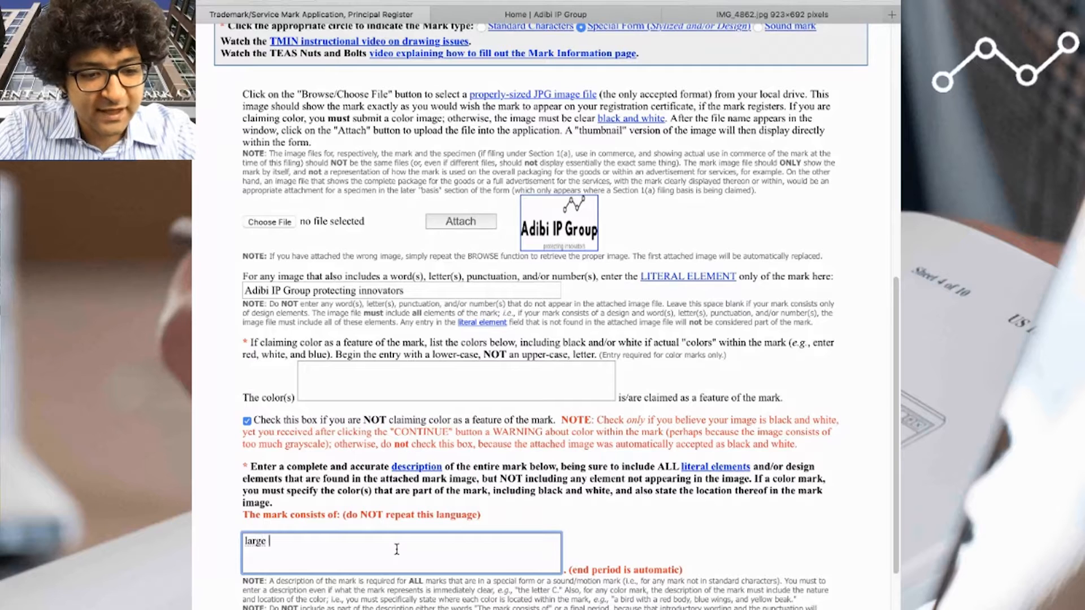
text(stylized )
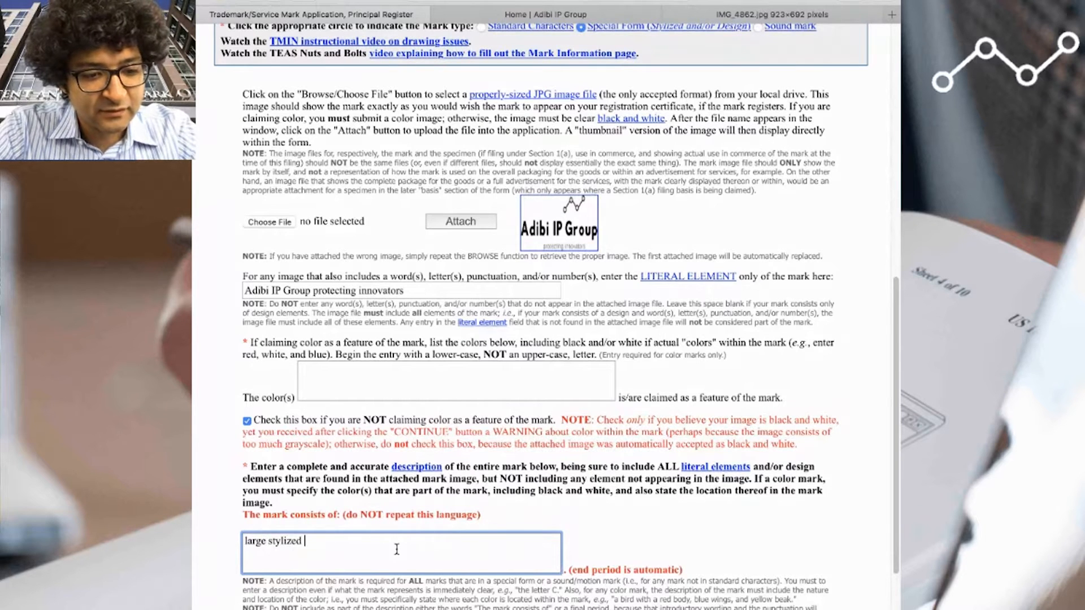
text(text "Ad)
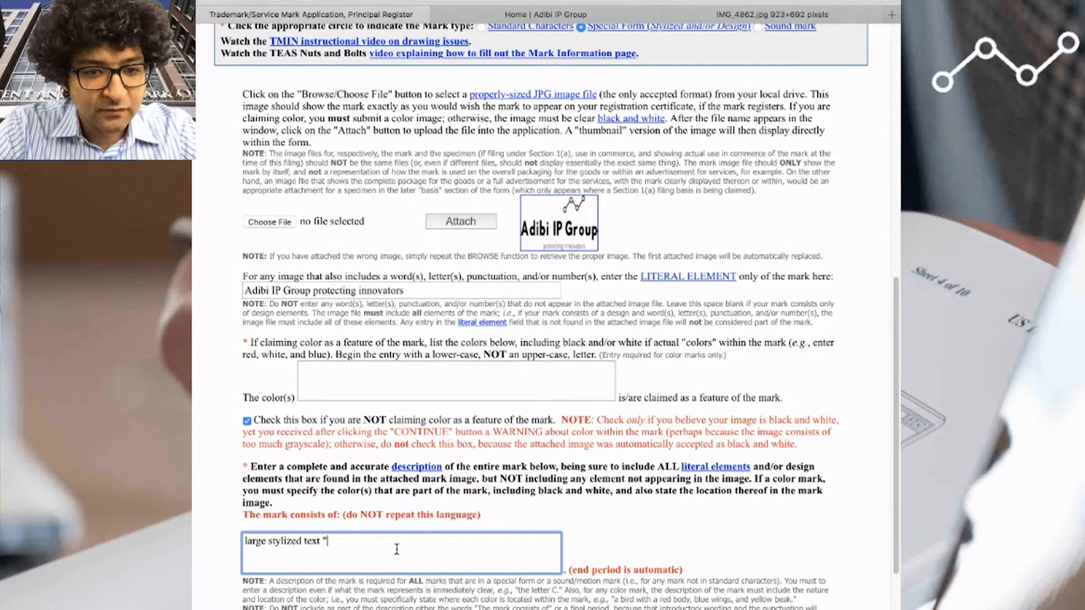
text(ib)
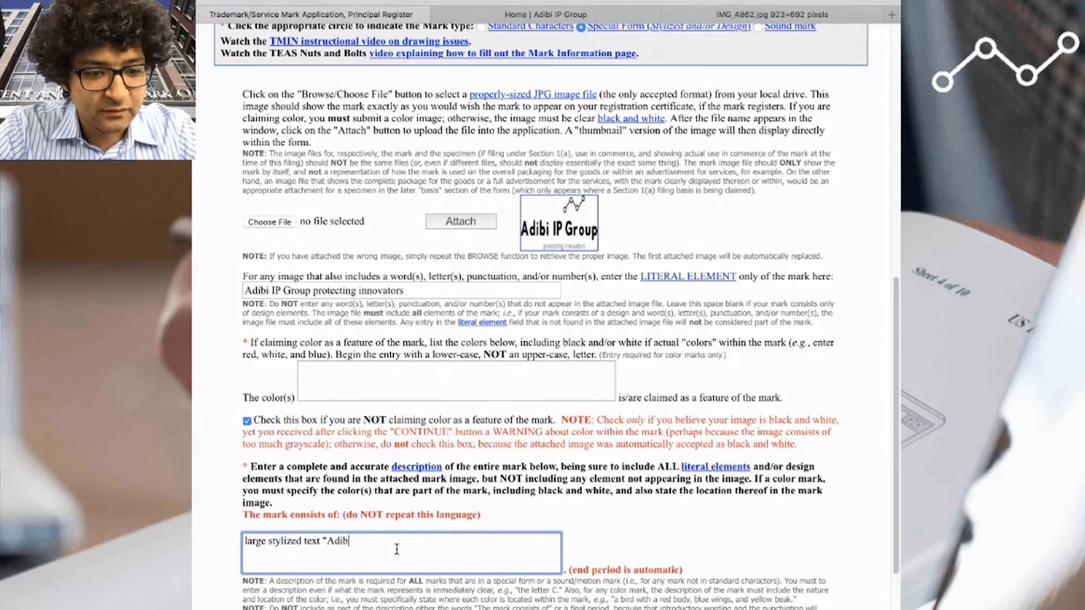
text(i IP Gro)
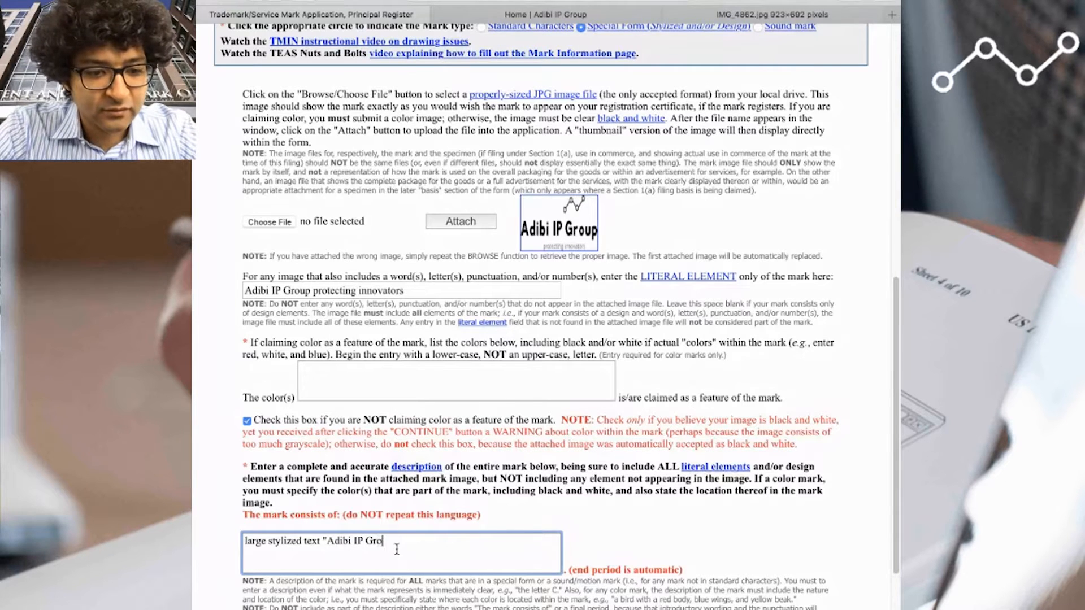
text(up" having a mol)
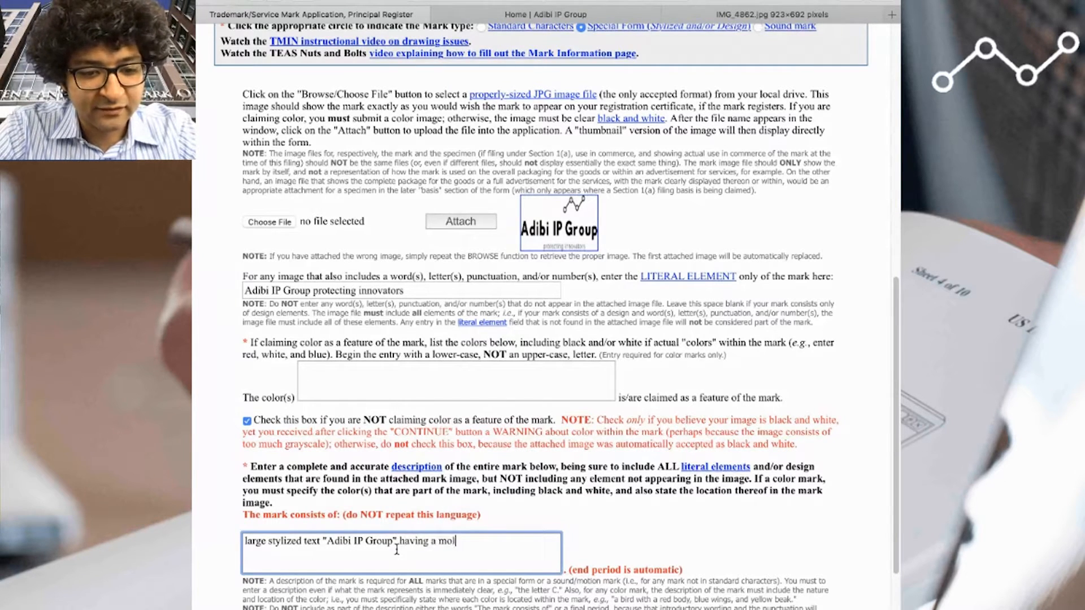
text(ecular desi)
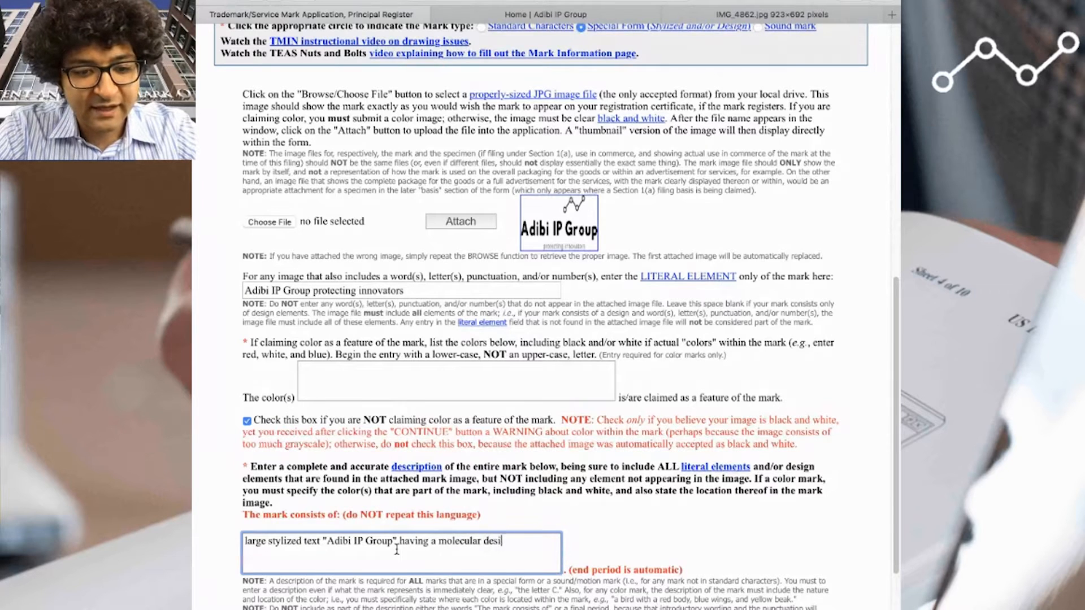
text(gn above and the)
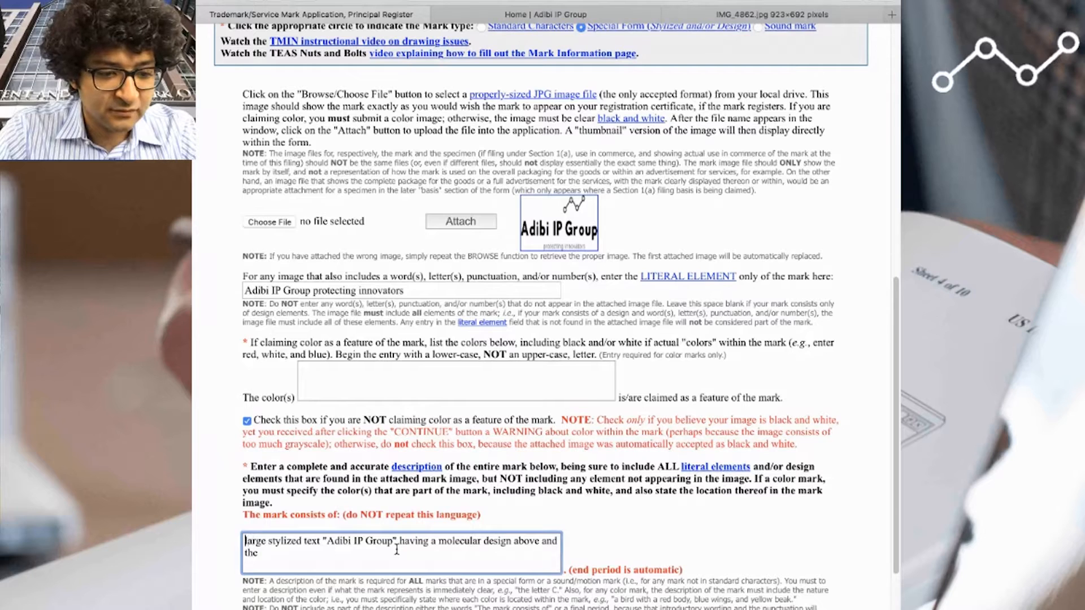
key(BackSpace)
key(BackSpace)
key(BackSpace)
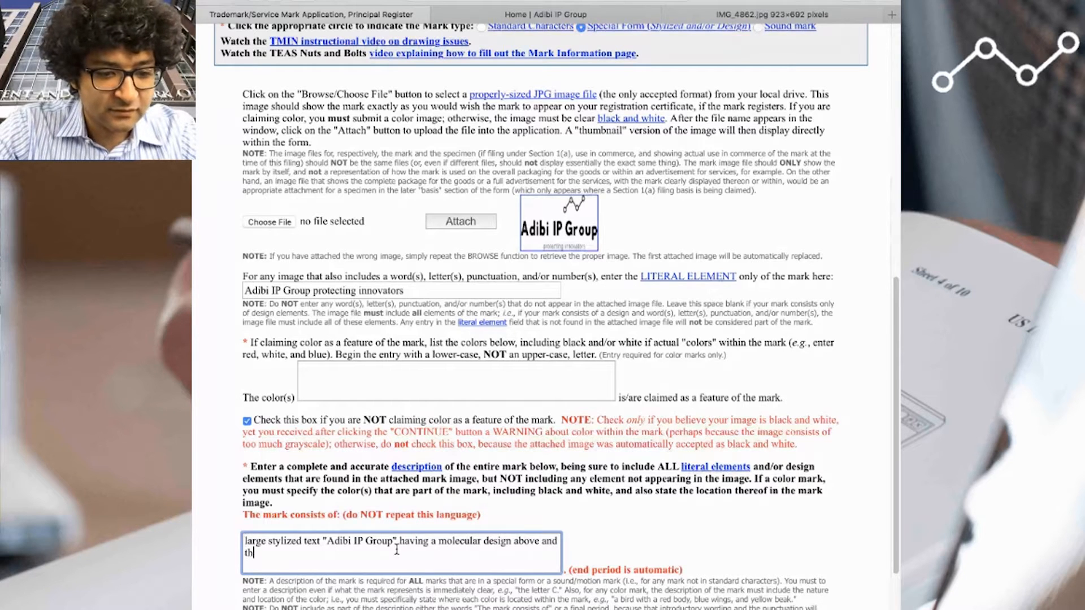
text(smaller stylized)
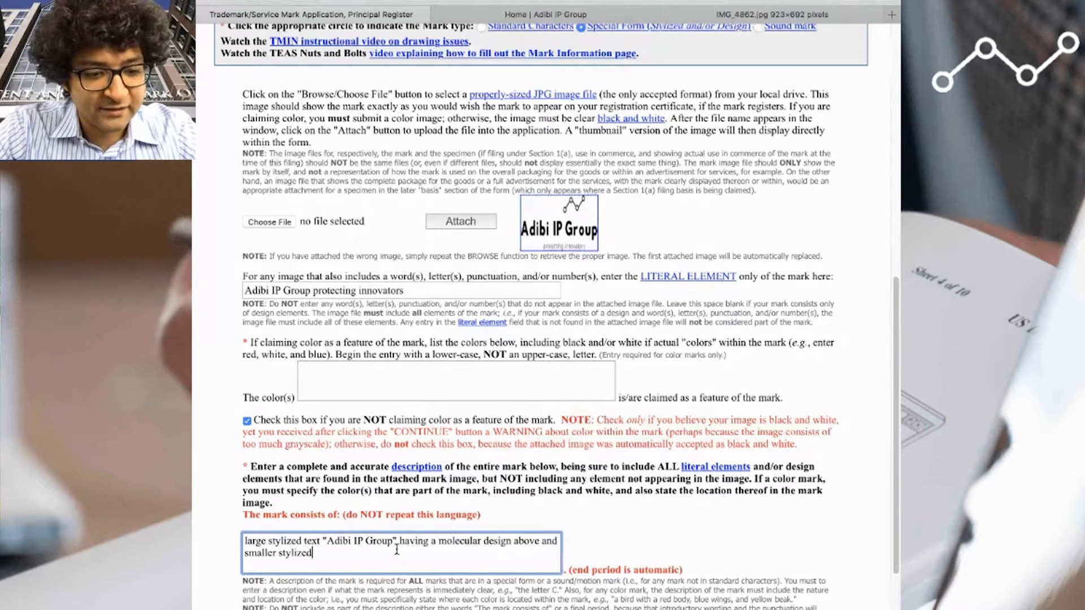
text( text "prote)
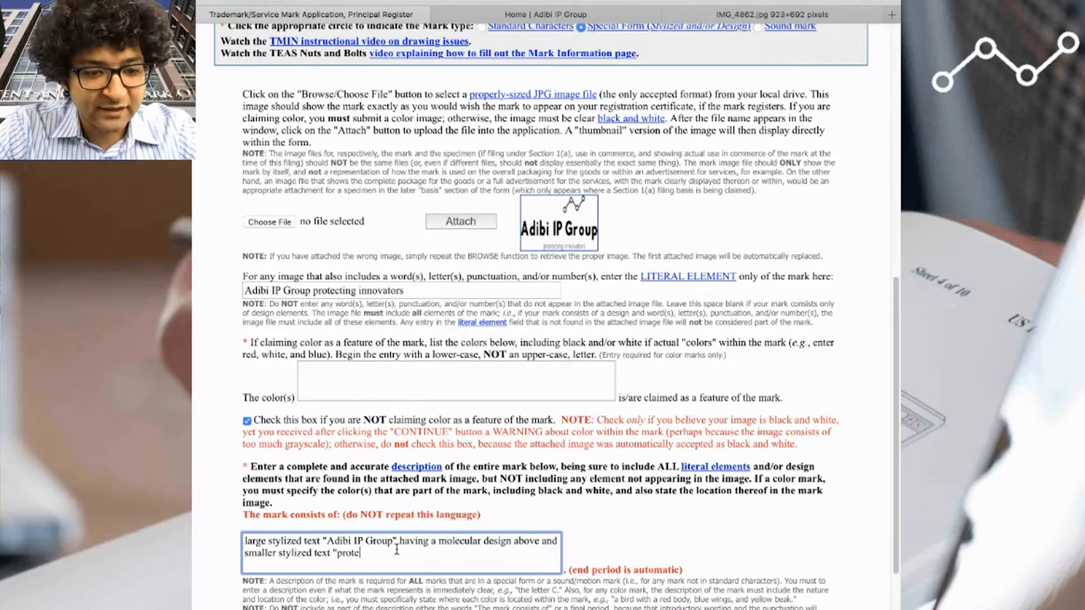
text(cting innovators" below)
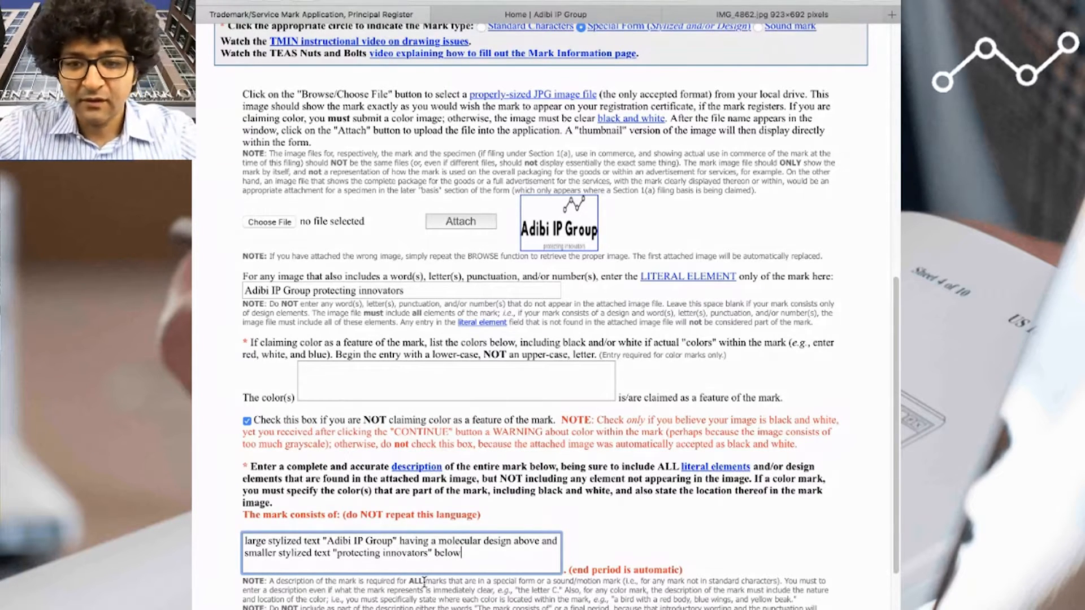
- Submit the mark information and continue past the description formatting warning to the Goods/Services section
scroll(438, 594, down, 1)
drag(561, 572, 619, 573)
click(637, 572)
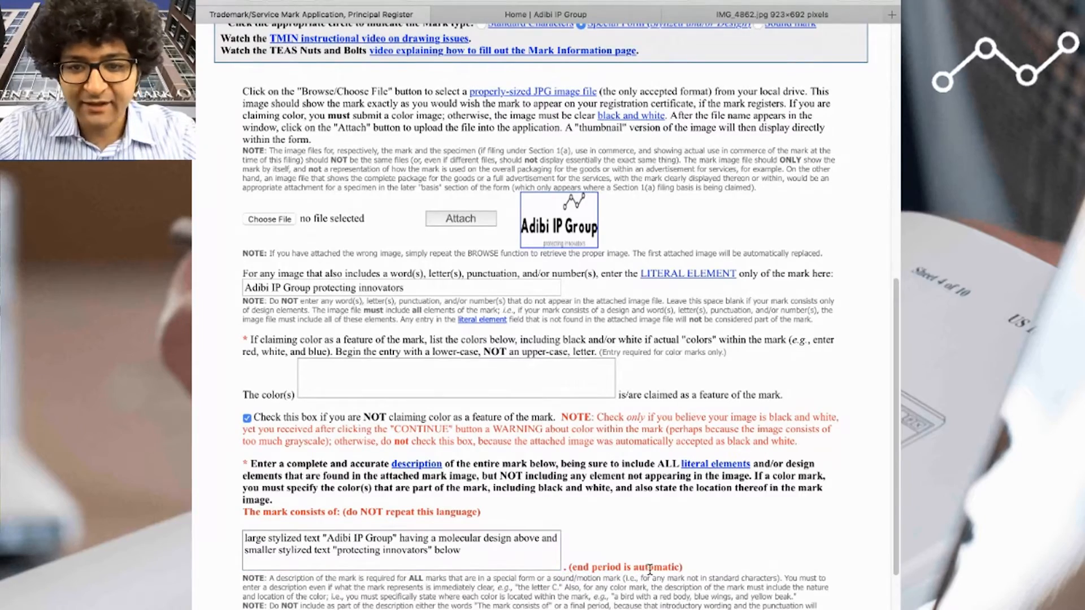
scroll(644, 571, down, 2)
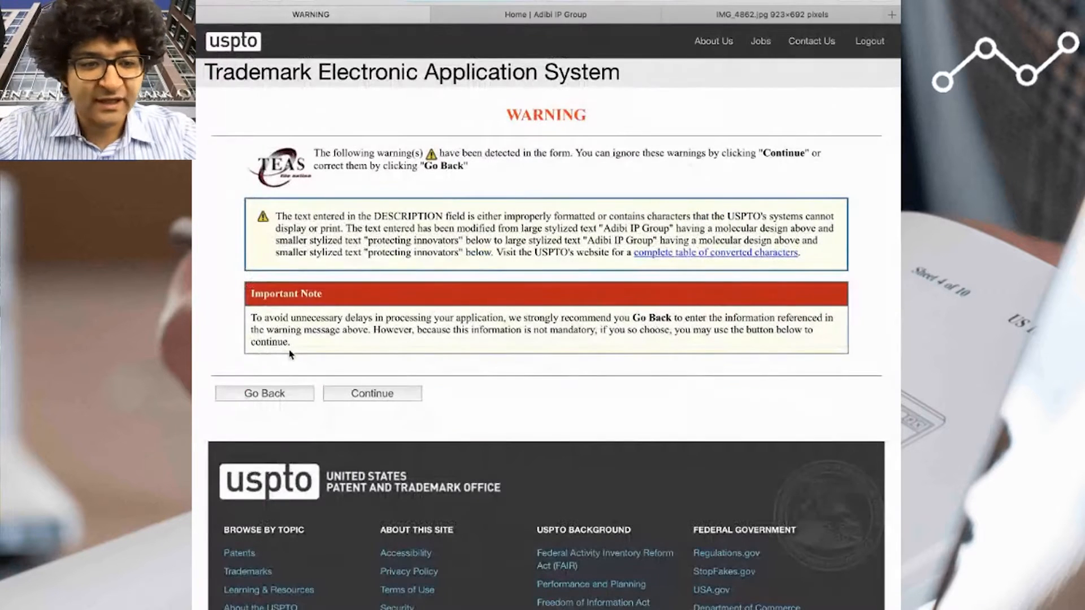
drag(426, 214, 568, 232)
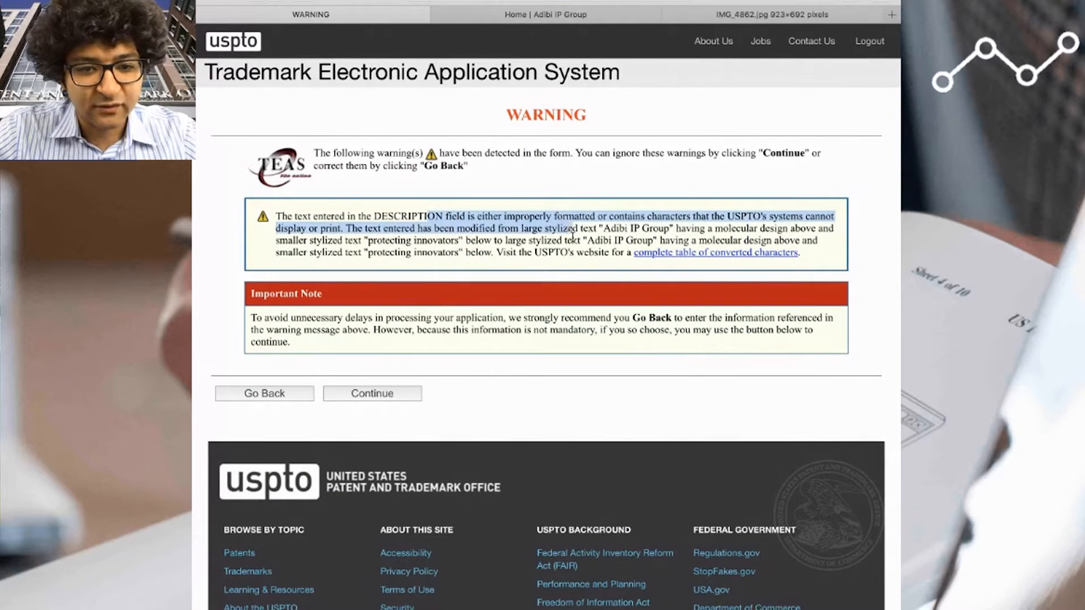
click(576, 241)
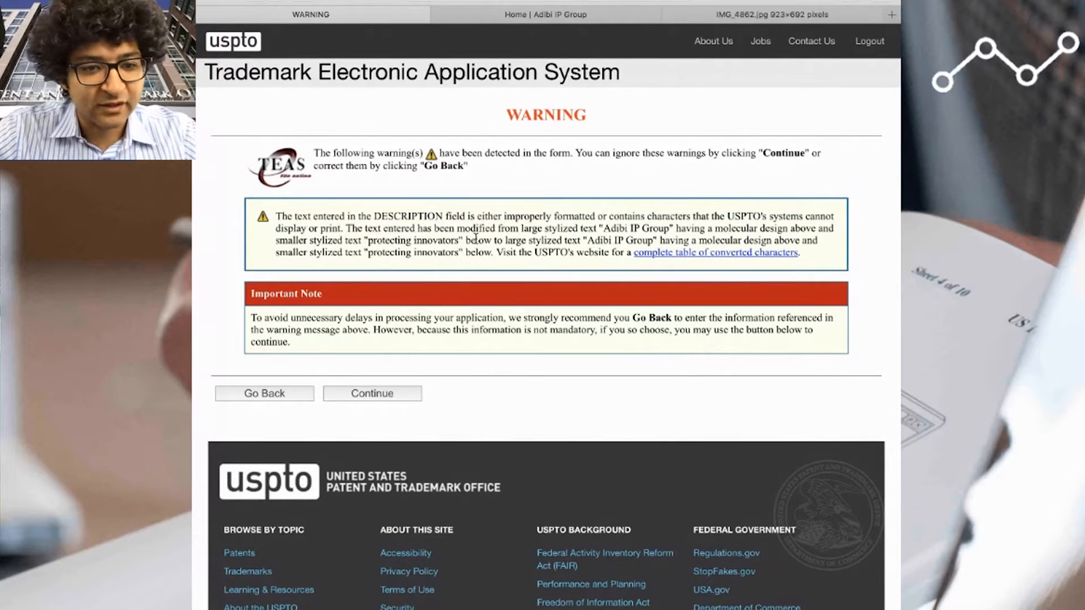
click(412, 394)
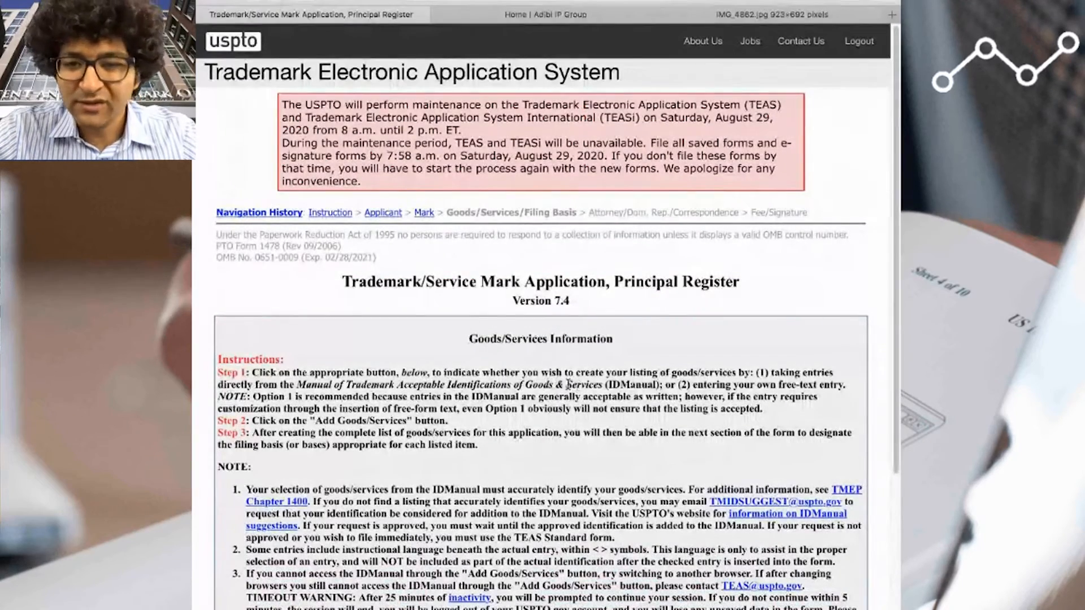
- Choose entering free-form text as the method for listing goods/services and add a new goods/services entry
scroll(561, 380, down, 5)
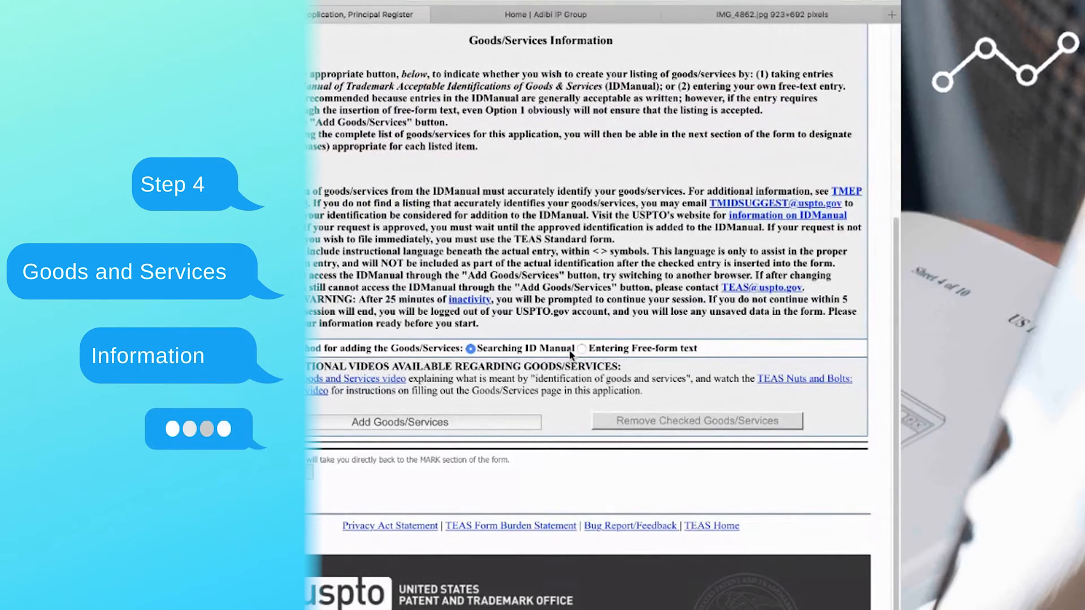
click(581, 349)
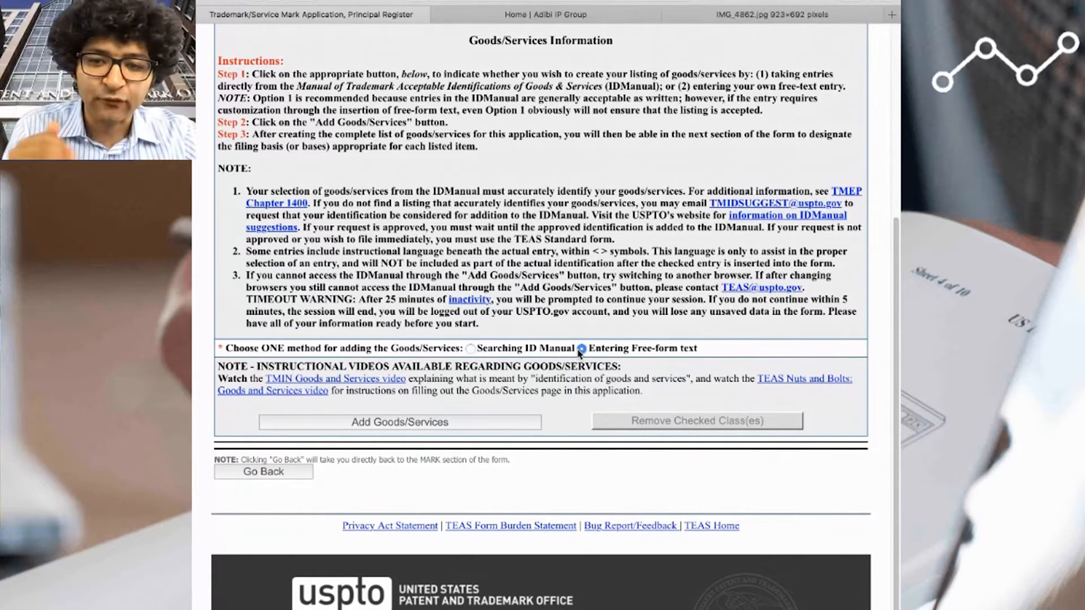
click(450, 422)
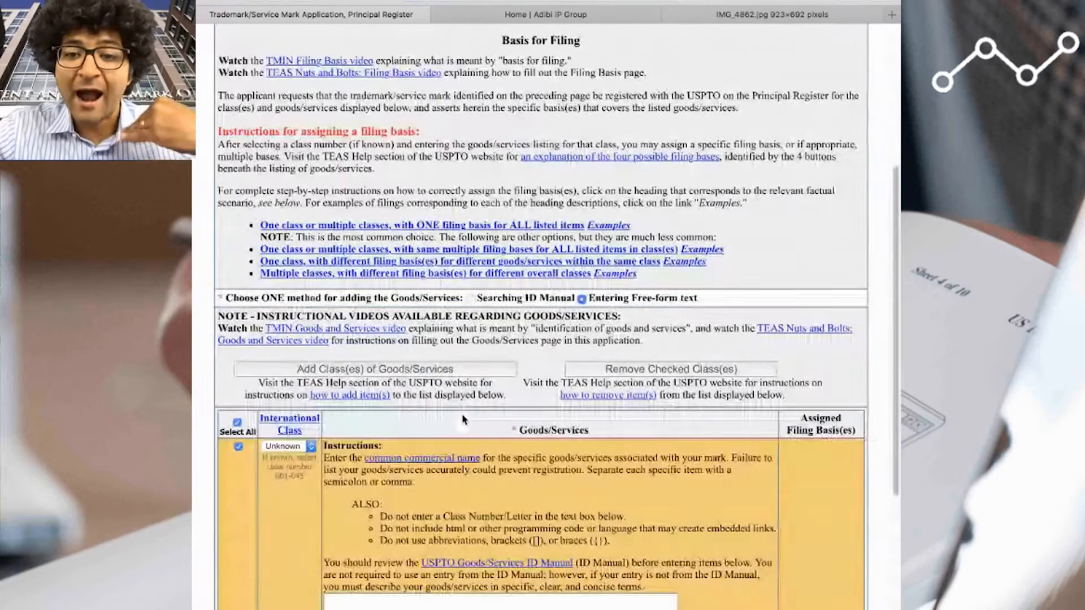
- Enter the class 025 goods as "Clothing and apparel, namely face masks." and add a Section 1(a) filing basis
scroll(355, 444, down, 1)
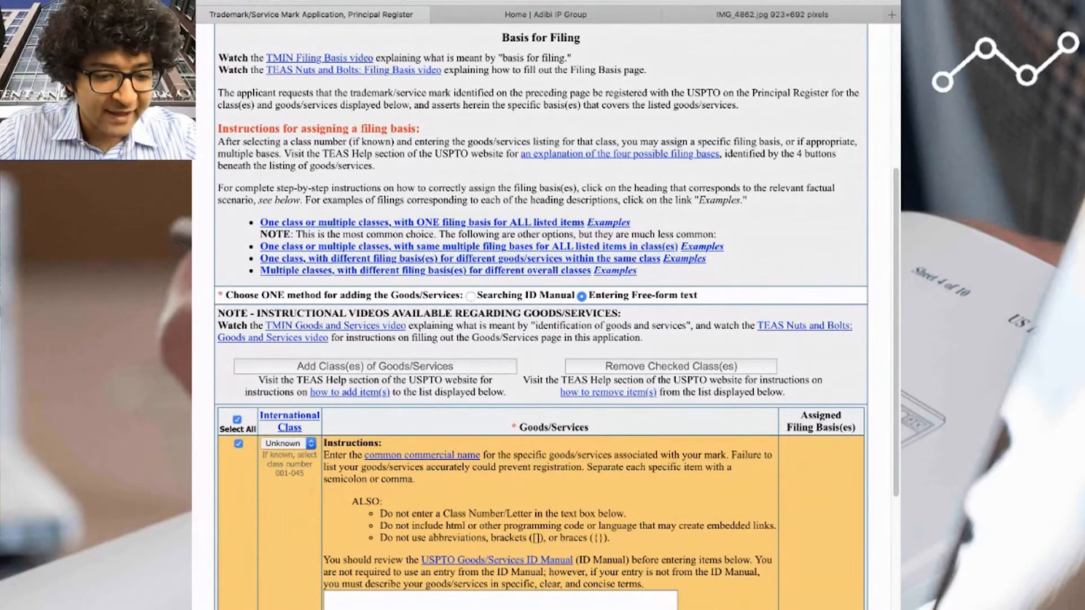
click(356, 608)
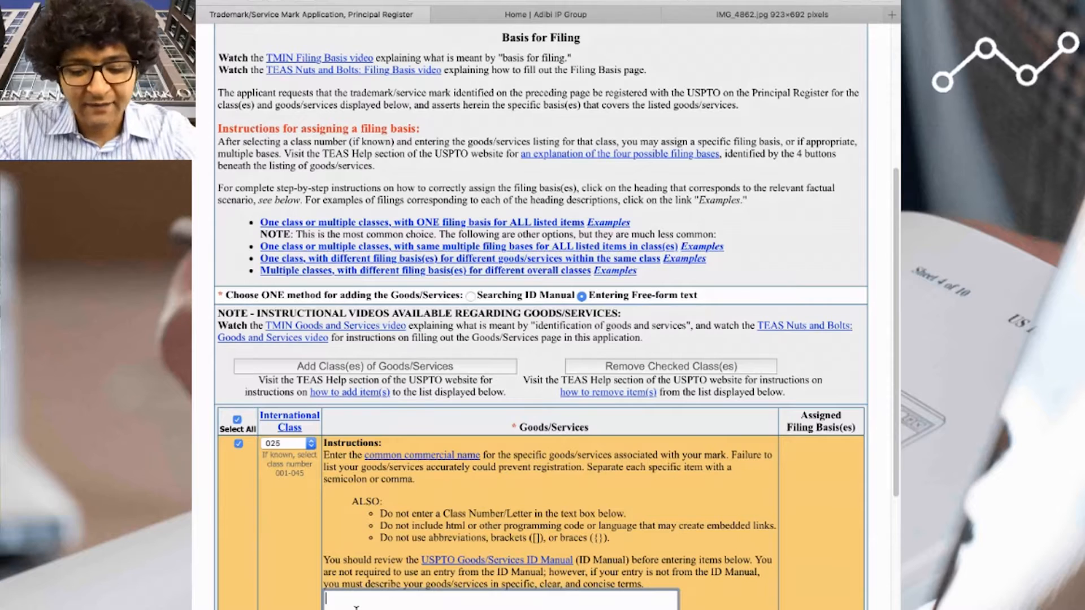
text(Clothing and apparel)
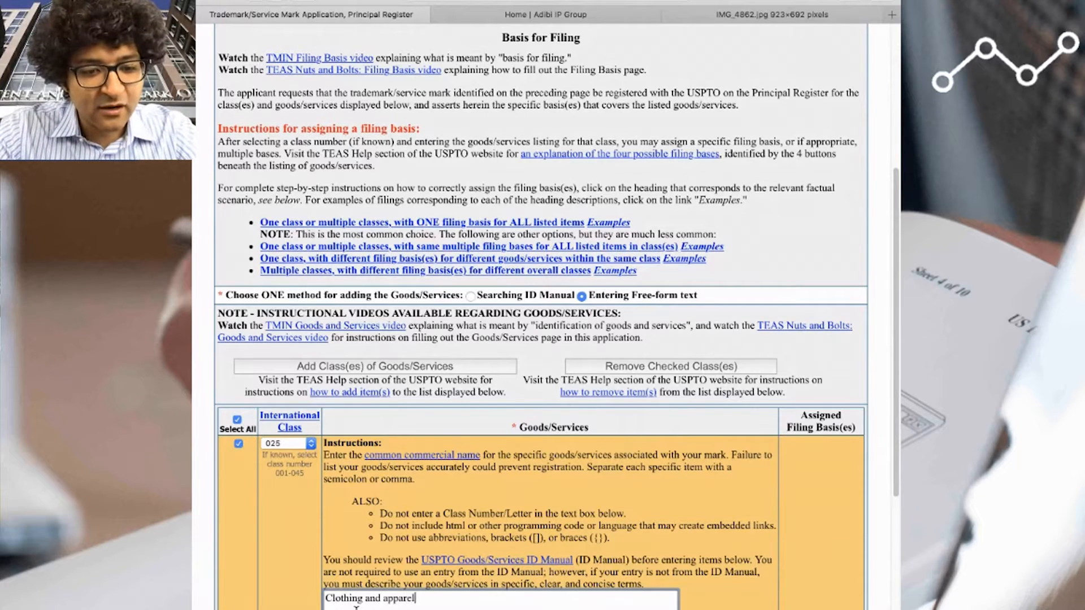
text(, namely fa ce)
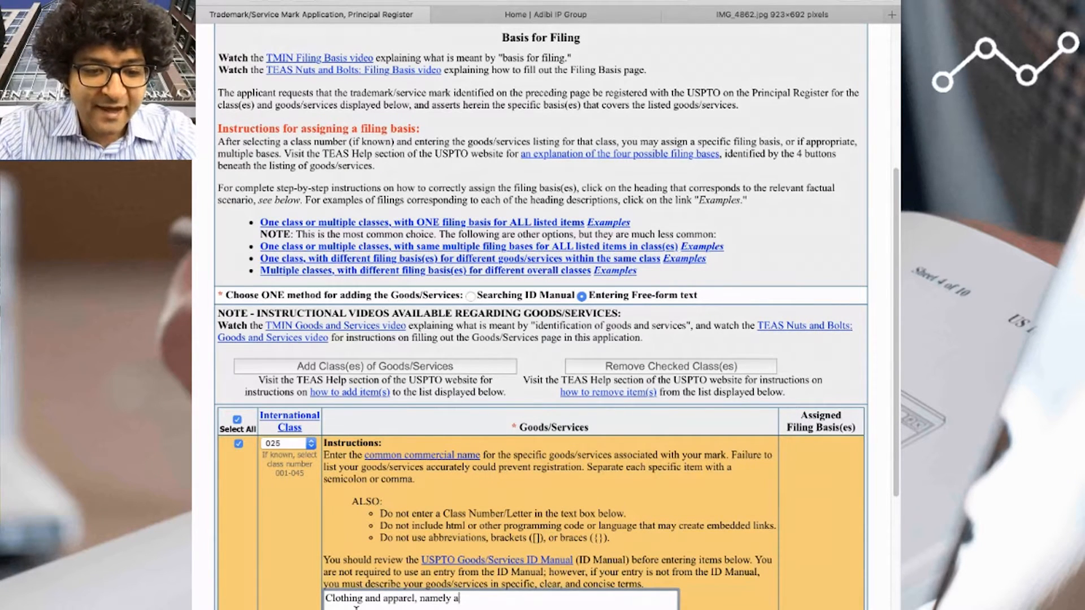
text( masks)
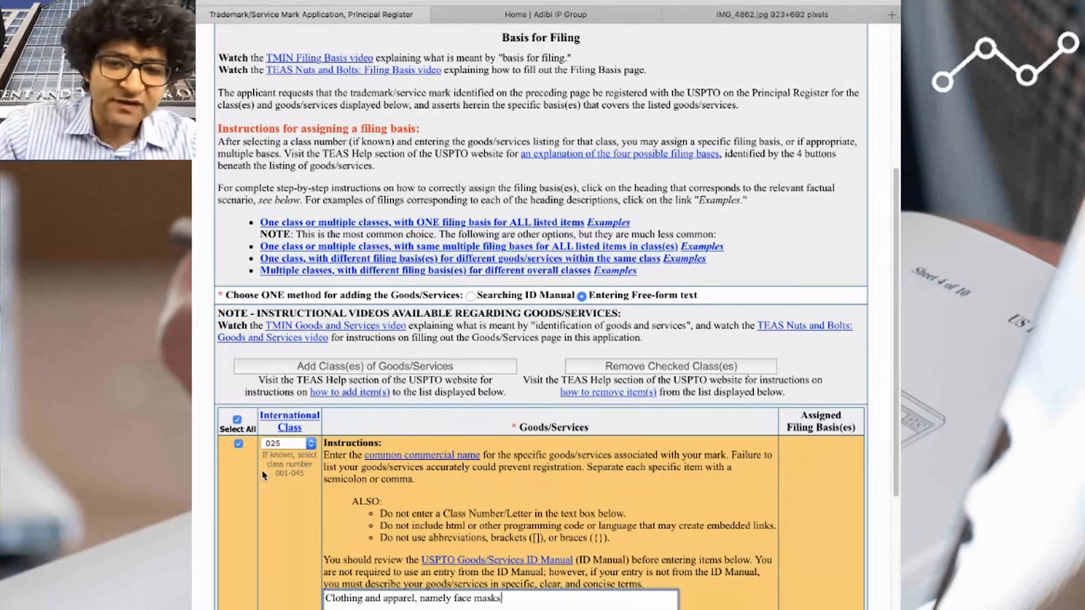
text(.)
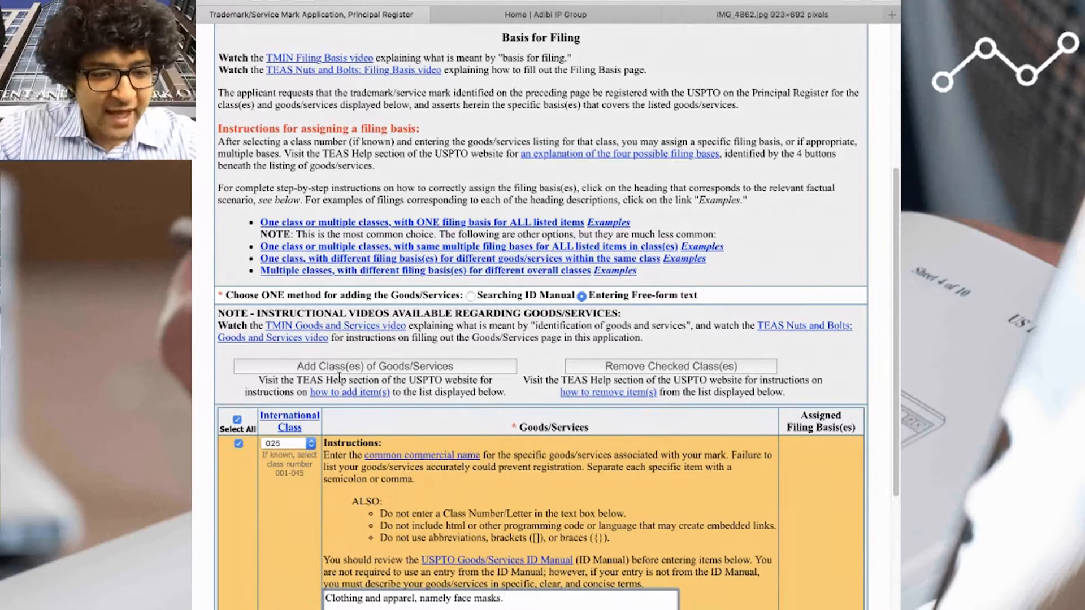
scroll(339, 377, down, 10)
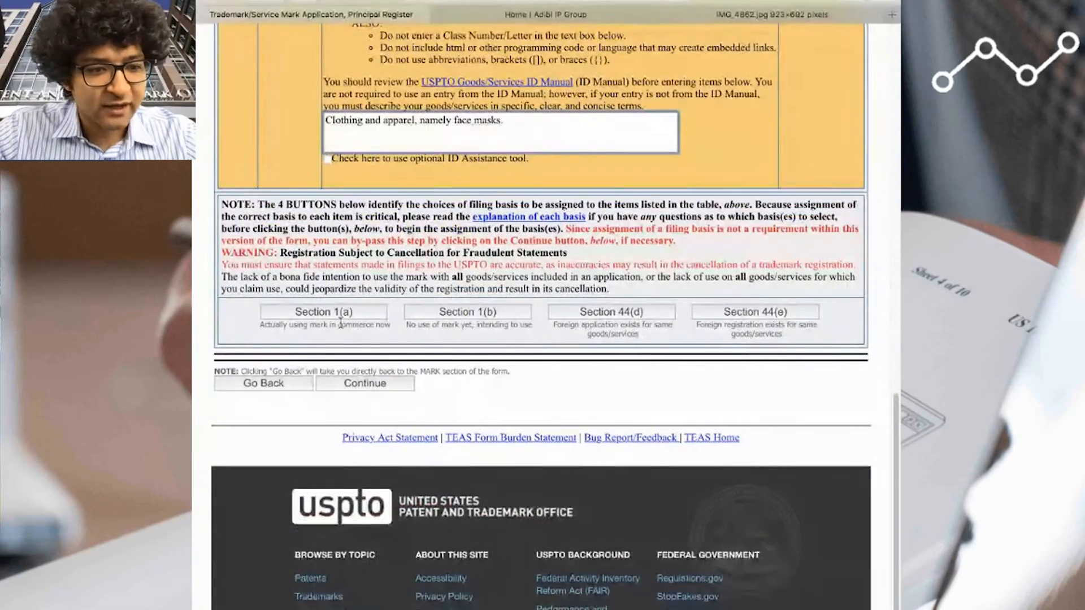
click(342, 316)
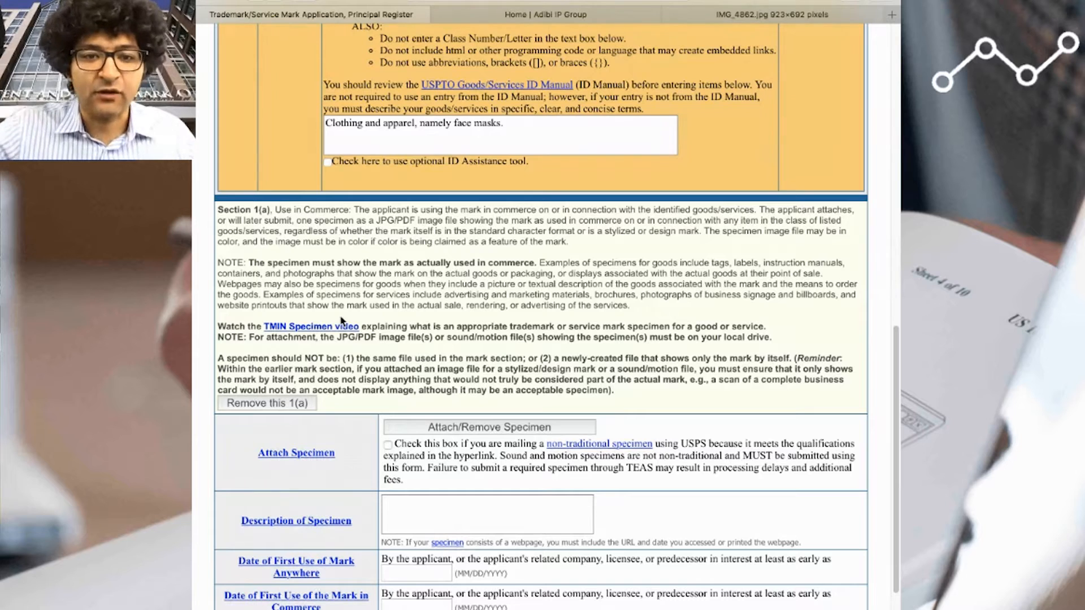
- In the Adibi IP Group online store, add the face mask product to the cart and proceed to checkout
click(545, 15)
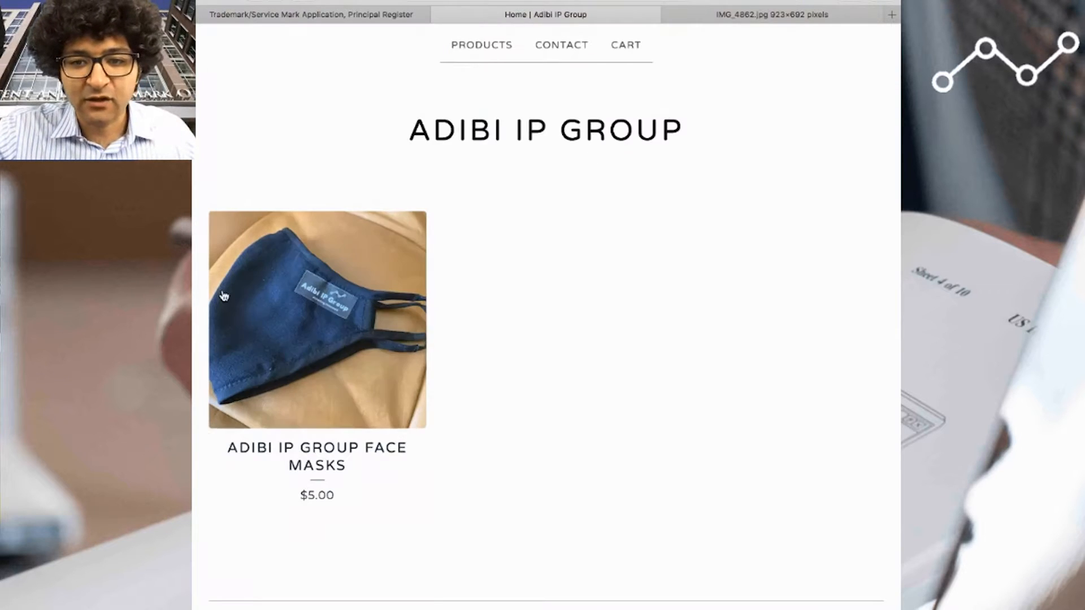
click(309, 428)
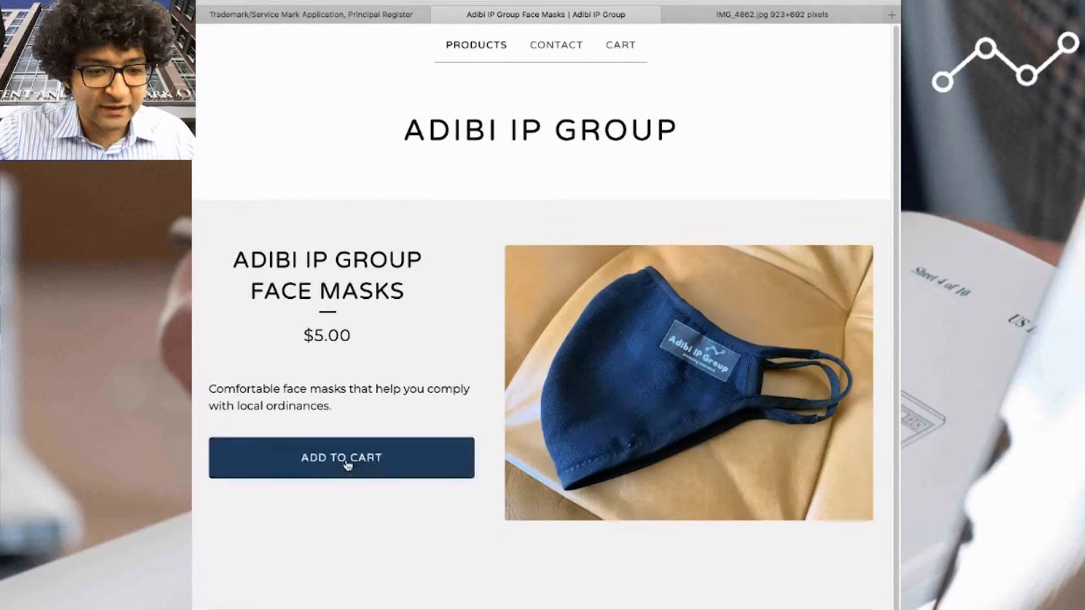
click(349, 461)
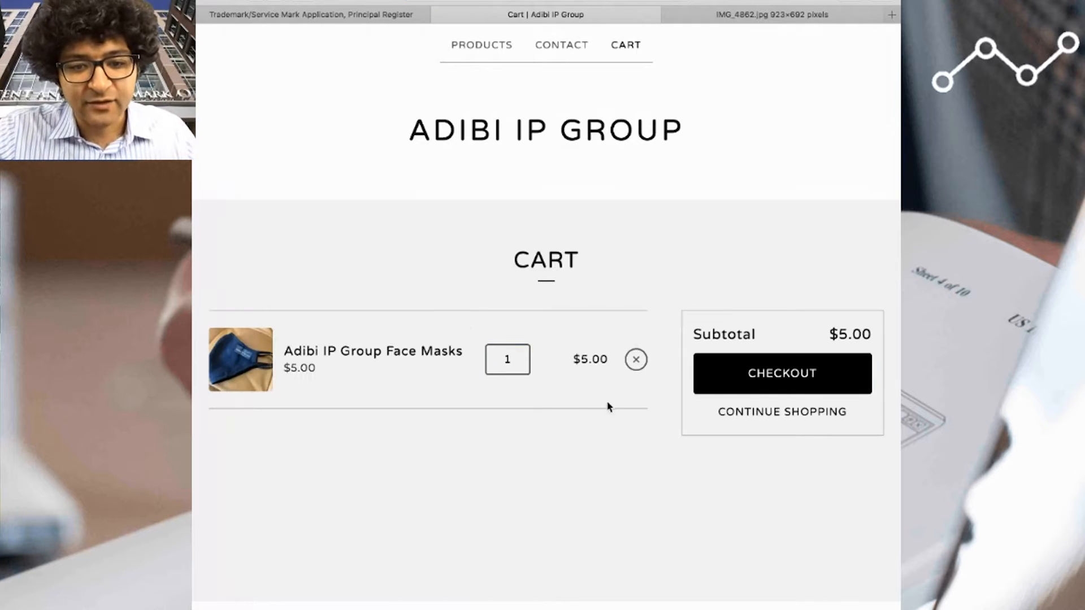
click(768, 385)
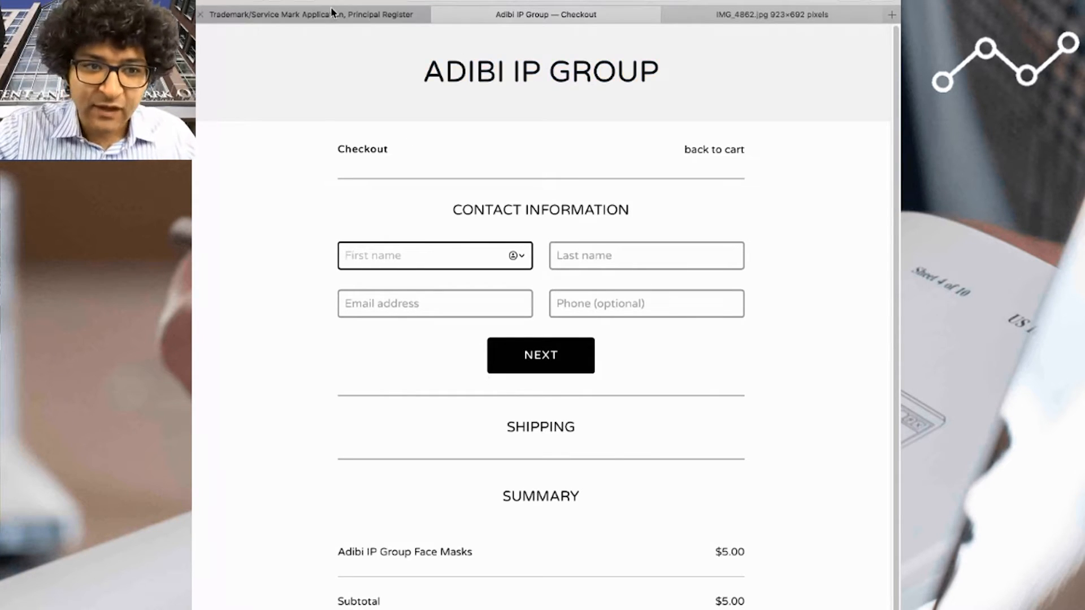
- Return to the trademark application, attach AIPG-T04 Specimen.jpg as the Section 1(a) specimen and go back to the form
click(399, 13)
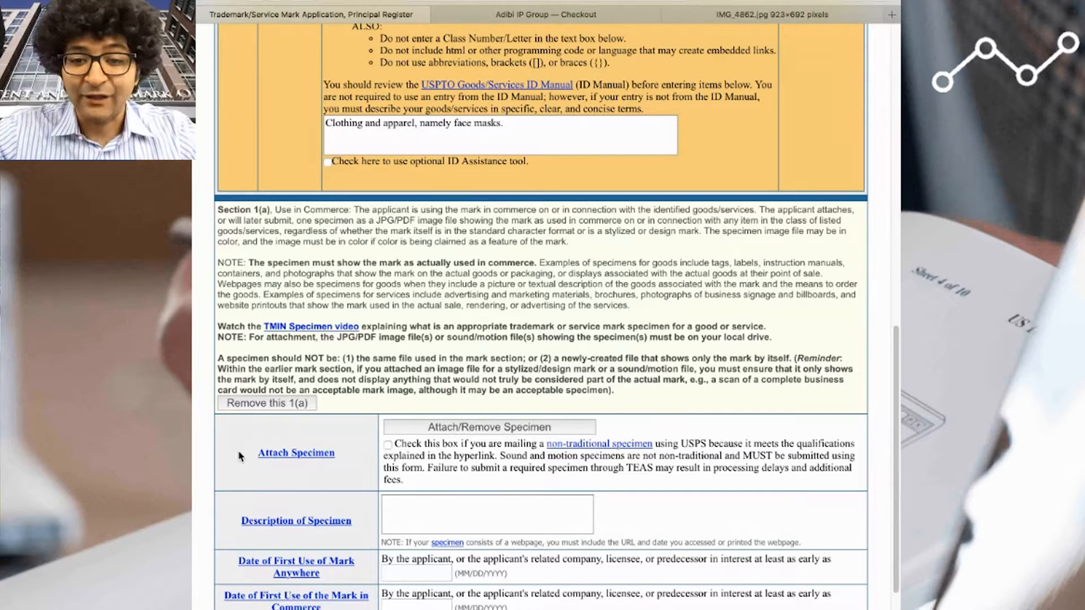
click(503, 432)
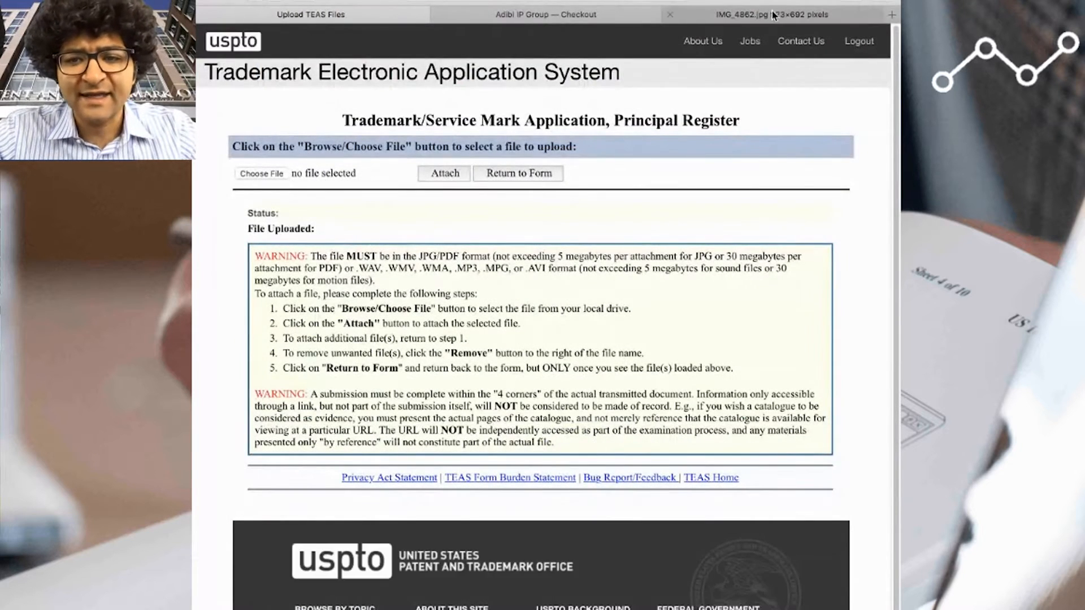
click(773, 16)
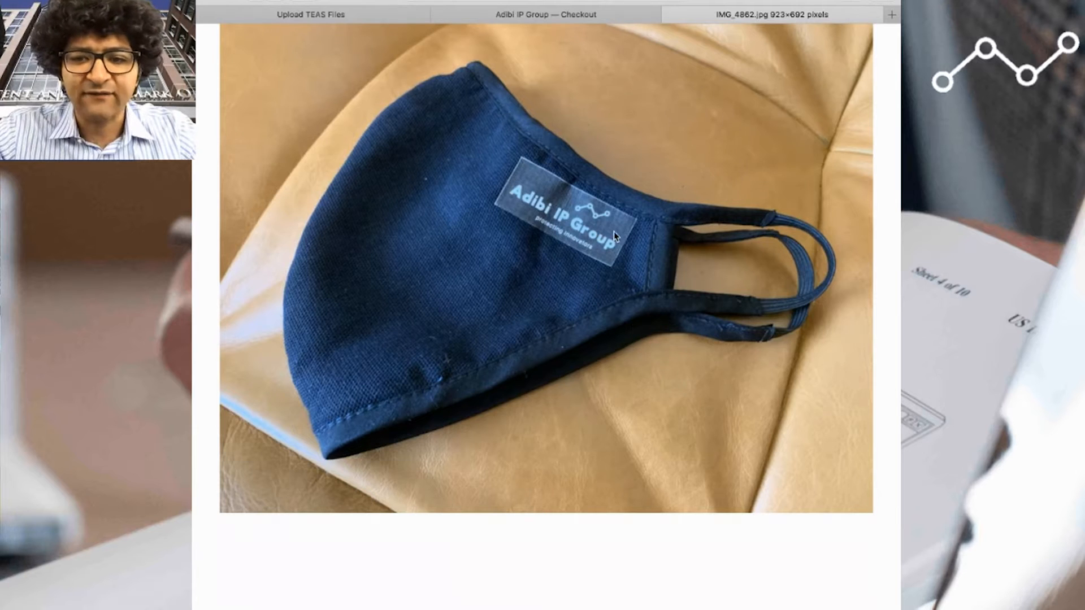
click(313, 14)
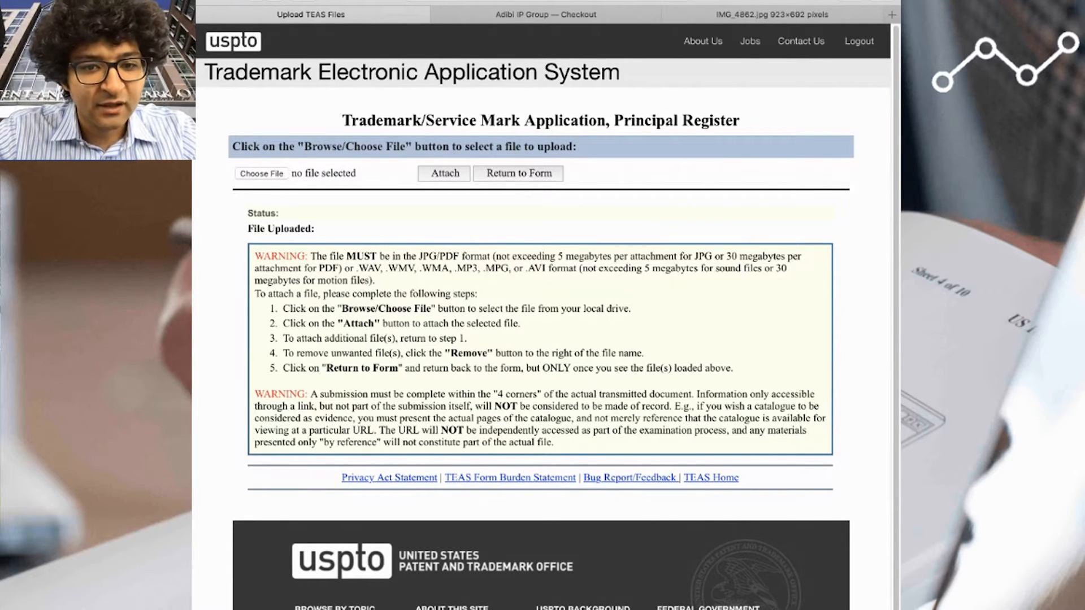
click(786, 328)
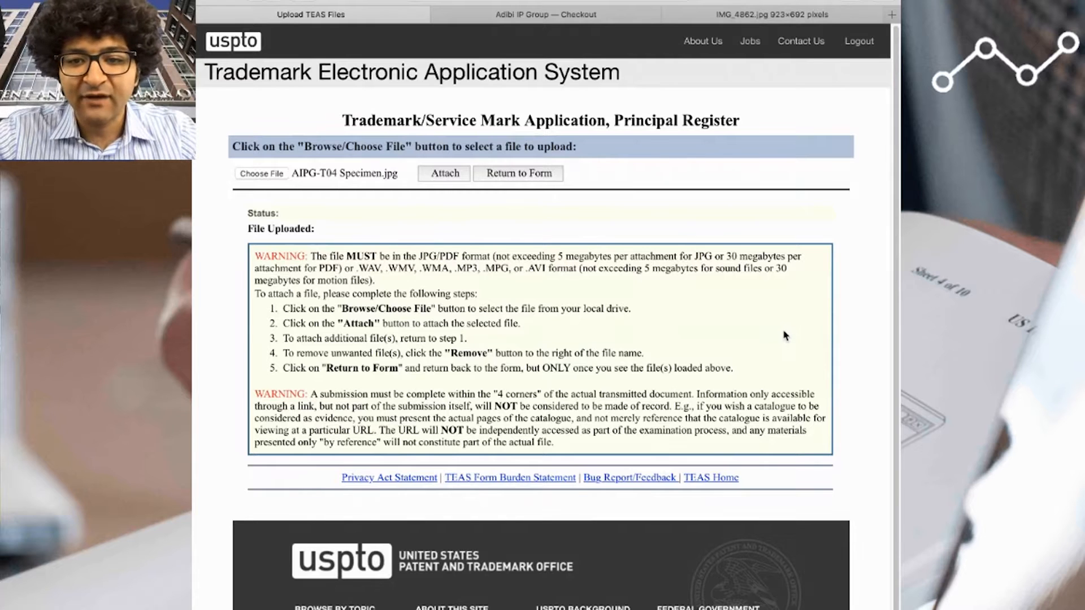
click(431, 177)
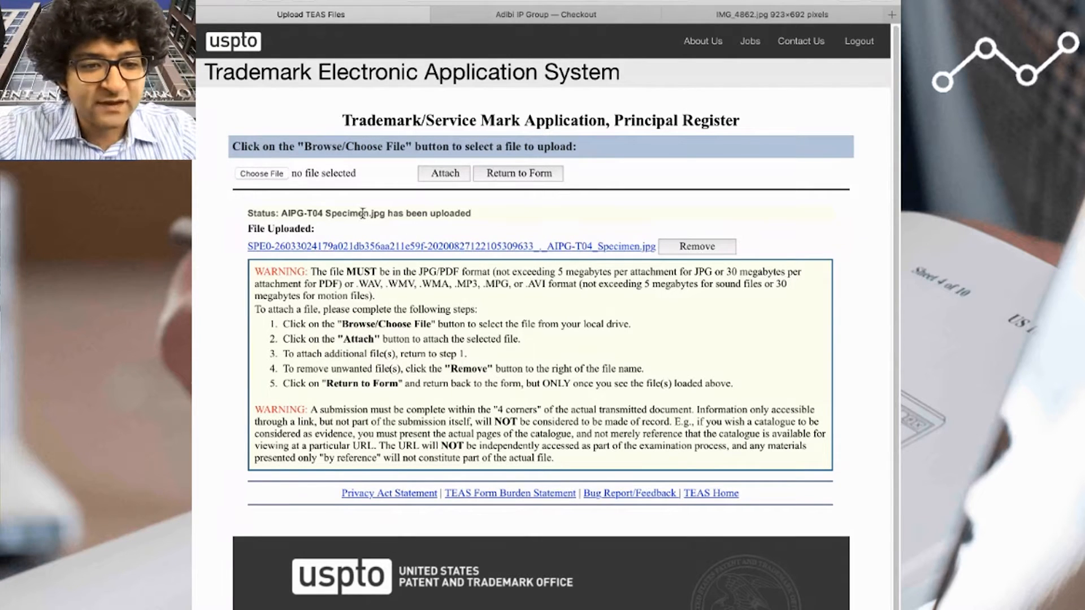
drag(363, 213, 464, 212)
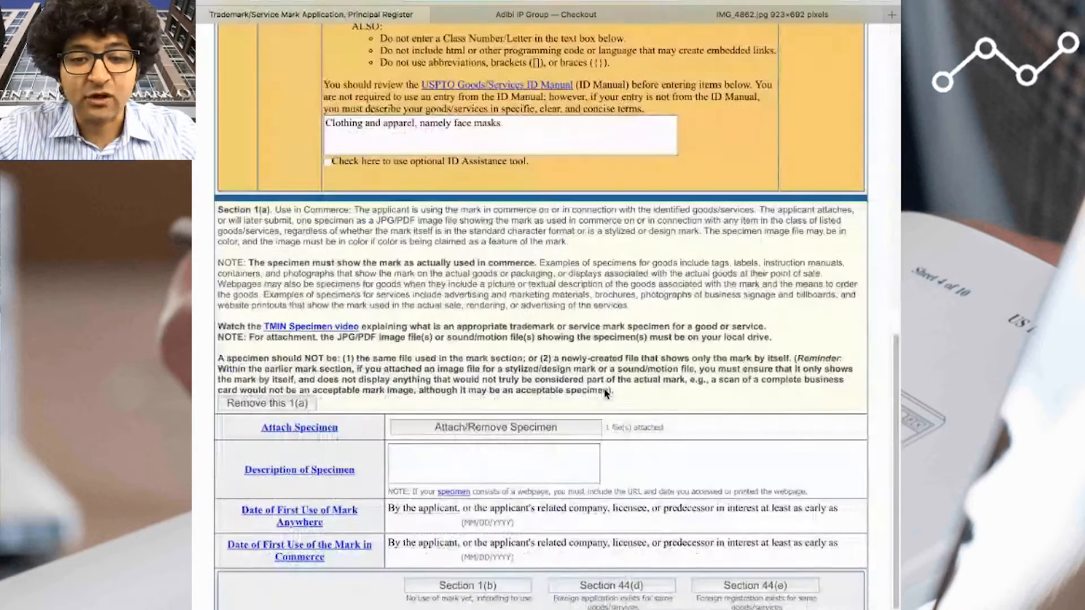
drag(604, 428, 670, 453)
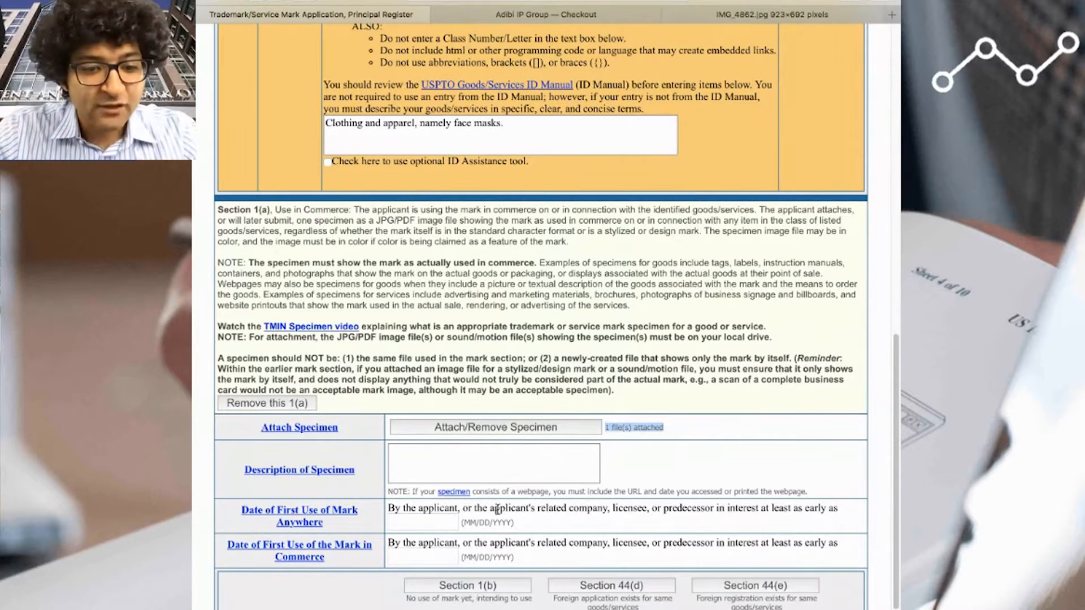
- Describe the specimen as "A photograph showing the identified goods bearing the applied for mark."
click(513, 474)
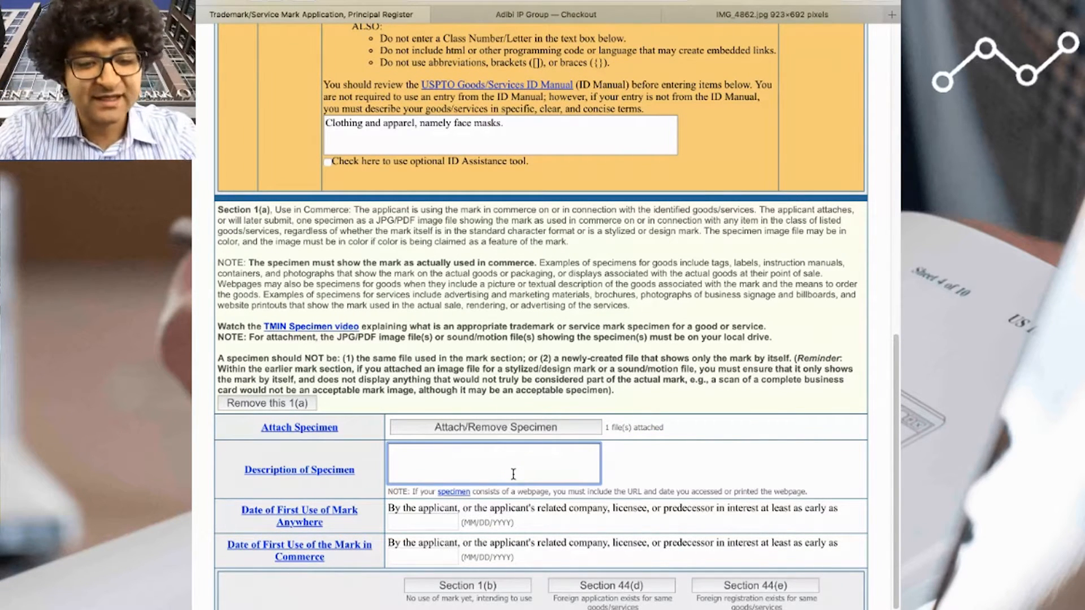
text(A pthog)
key(BackSpace)
key(BackSpace)
key(BackSpace)
key(BackSpace)
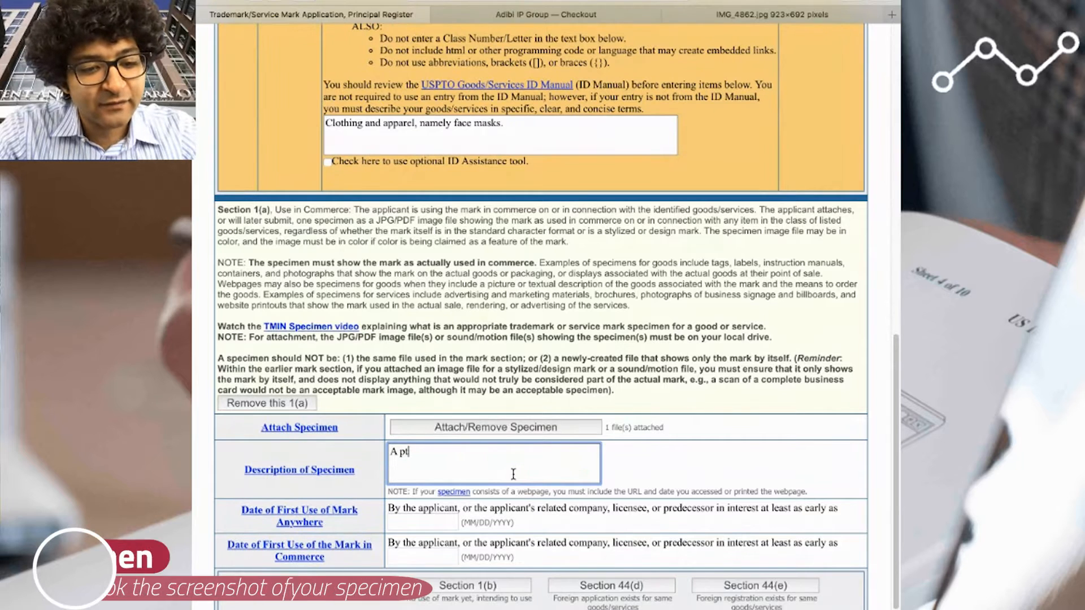
text(hotograph showing )
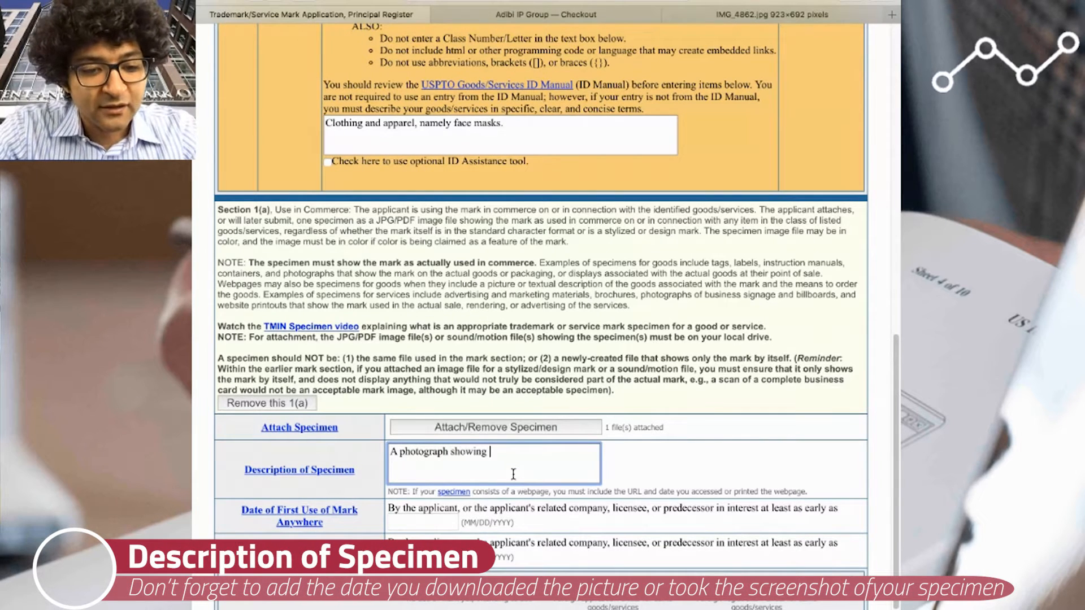
text(the identified)
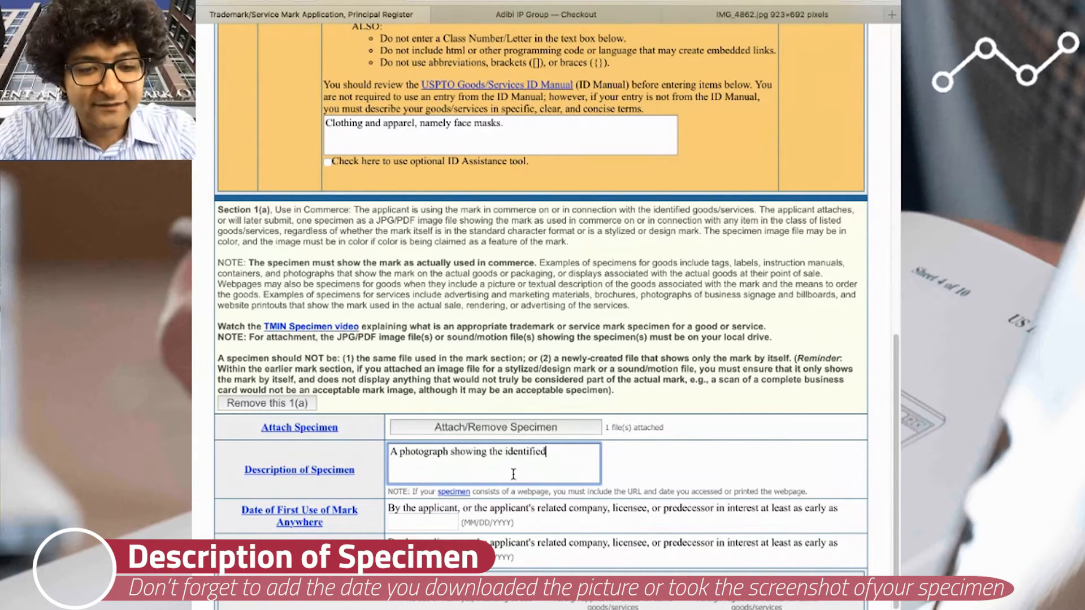
text( goods bearing)
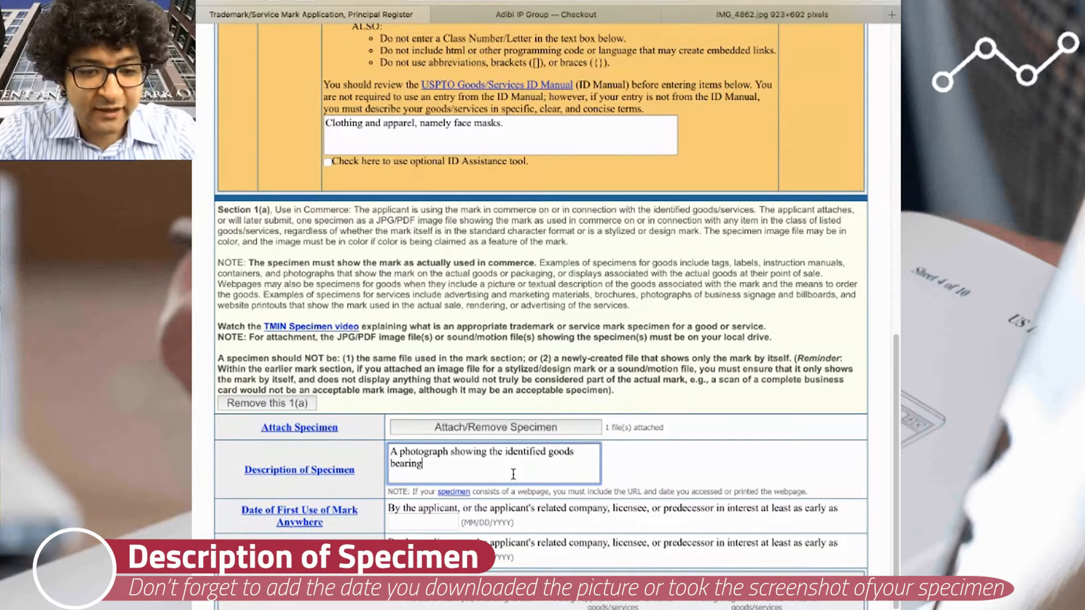
text( the applied for mark)
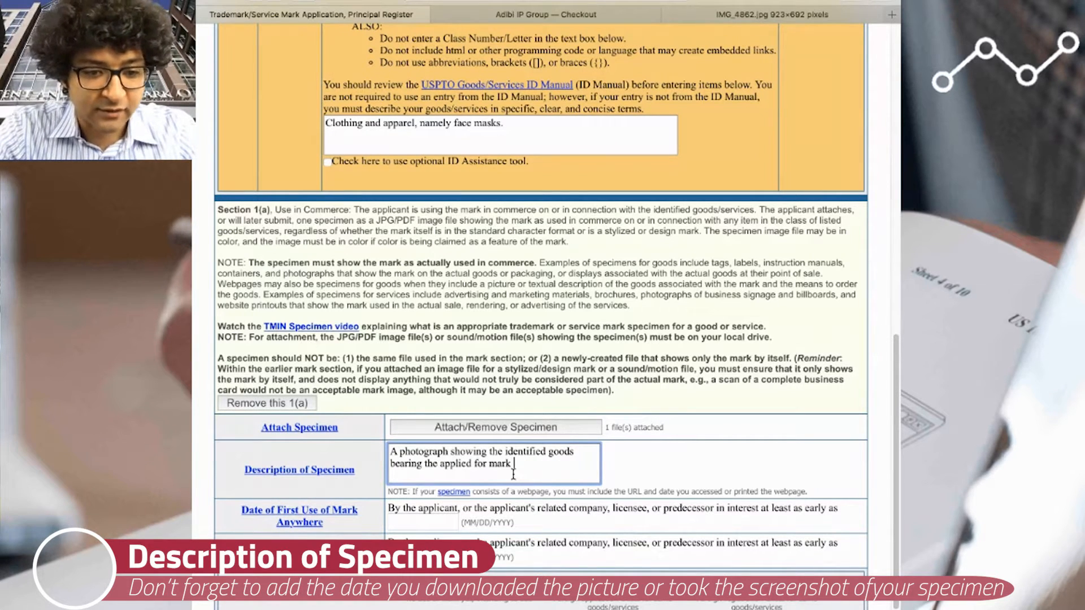
key(BackSpace)
text(.)
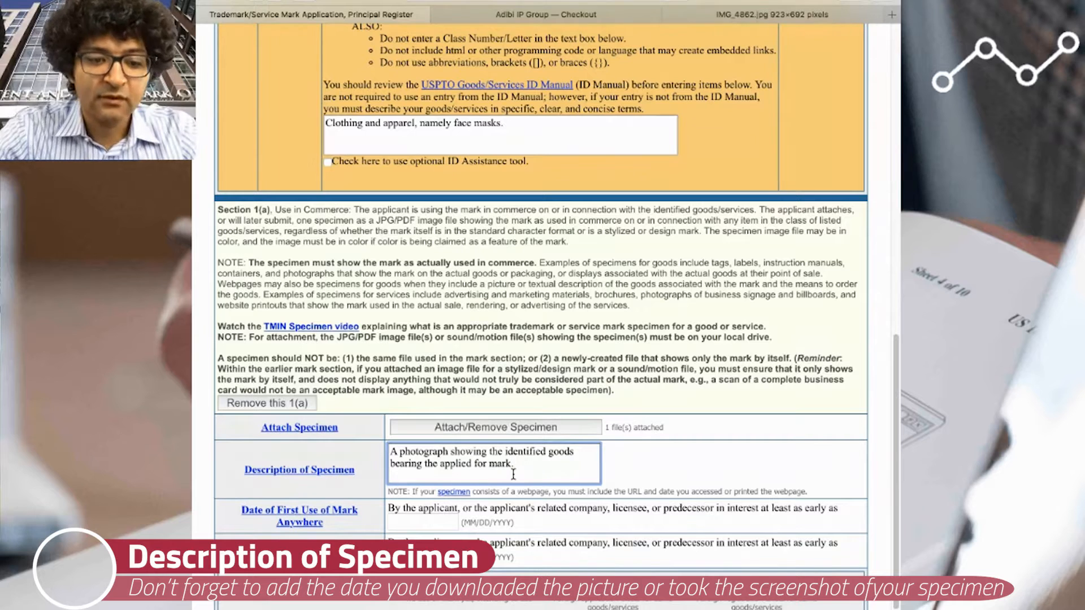
- Set the date of first use anywhere to 01/06/2020 and of first use in commerce to 04/15/2020
click(420, 520)
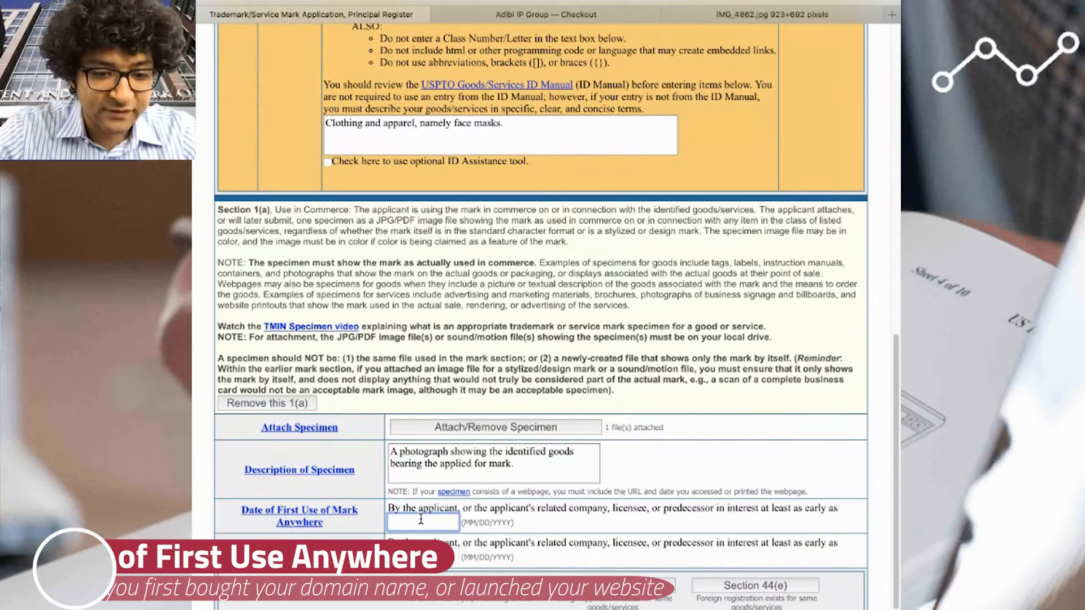
text(01/0)
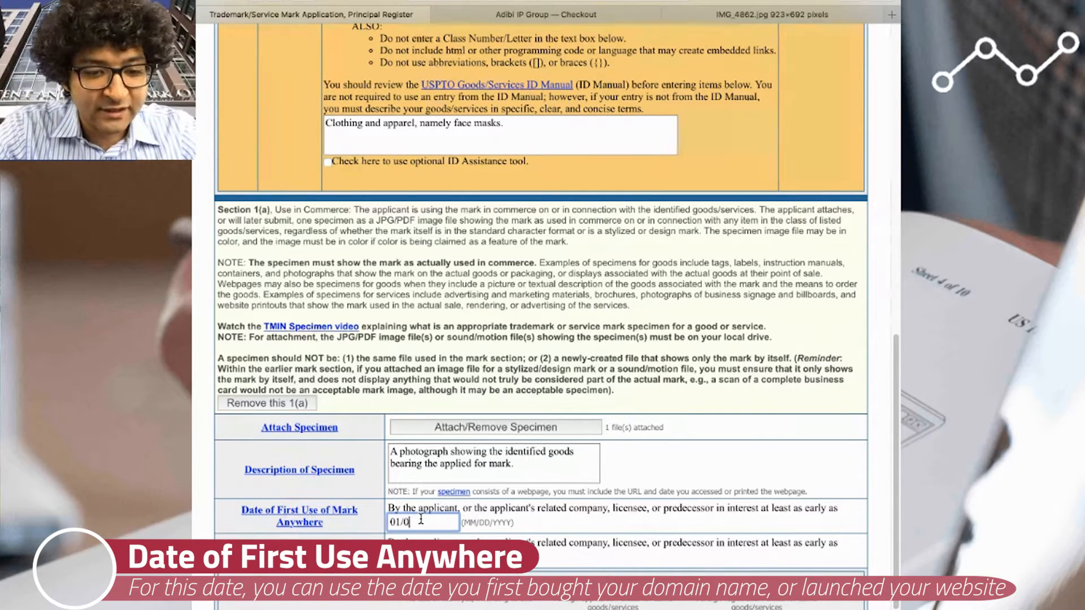
text(6/2020)
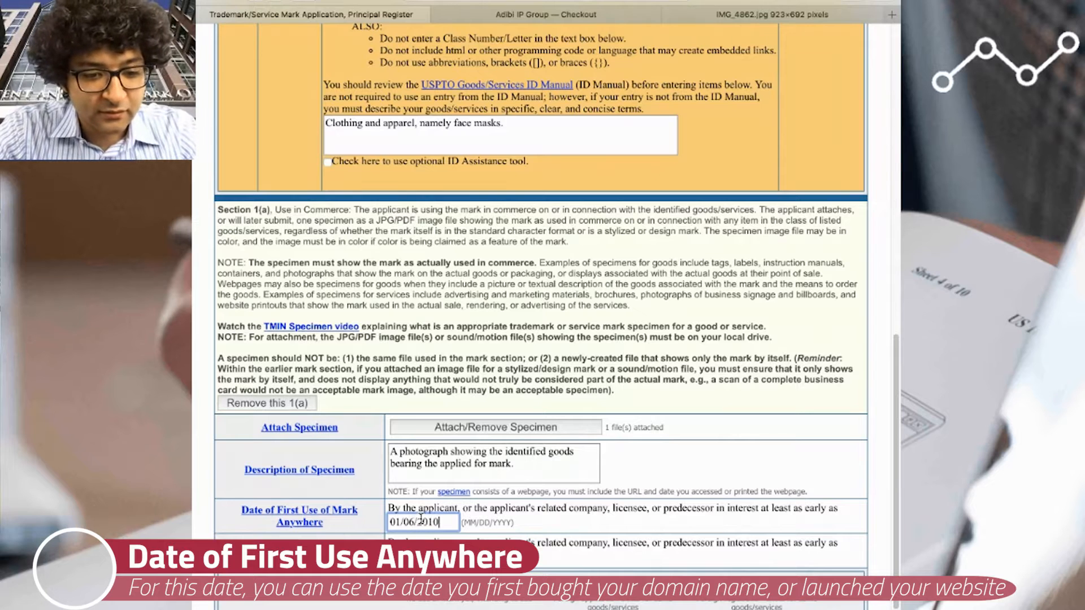
key(Tab)
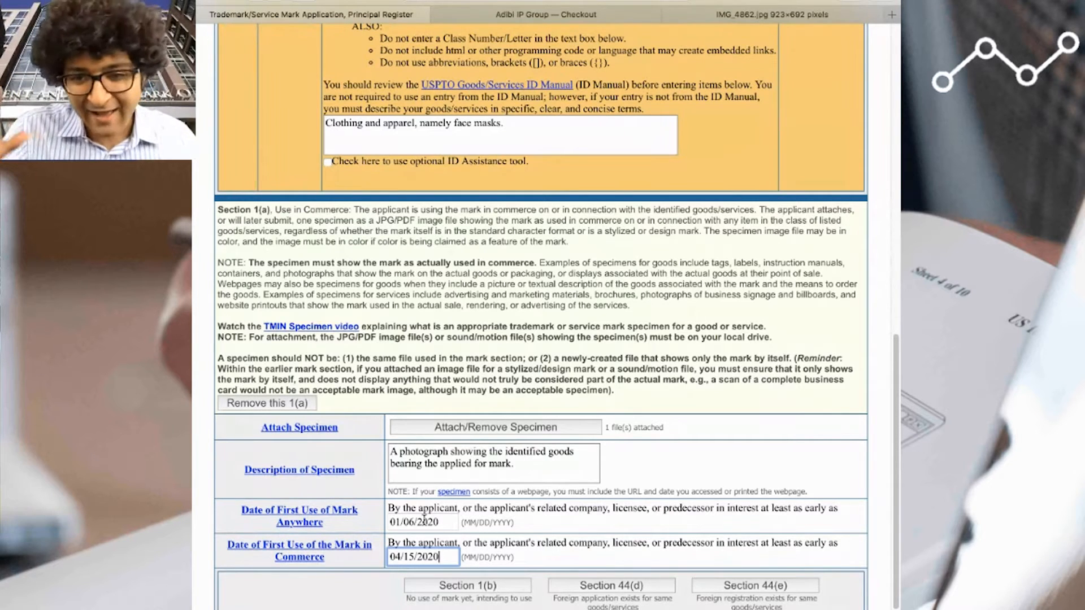
- Go back from the store's checkout to view the face mask product page, and return to the trademark application
click(571, 17)
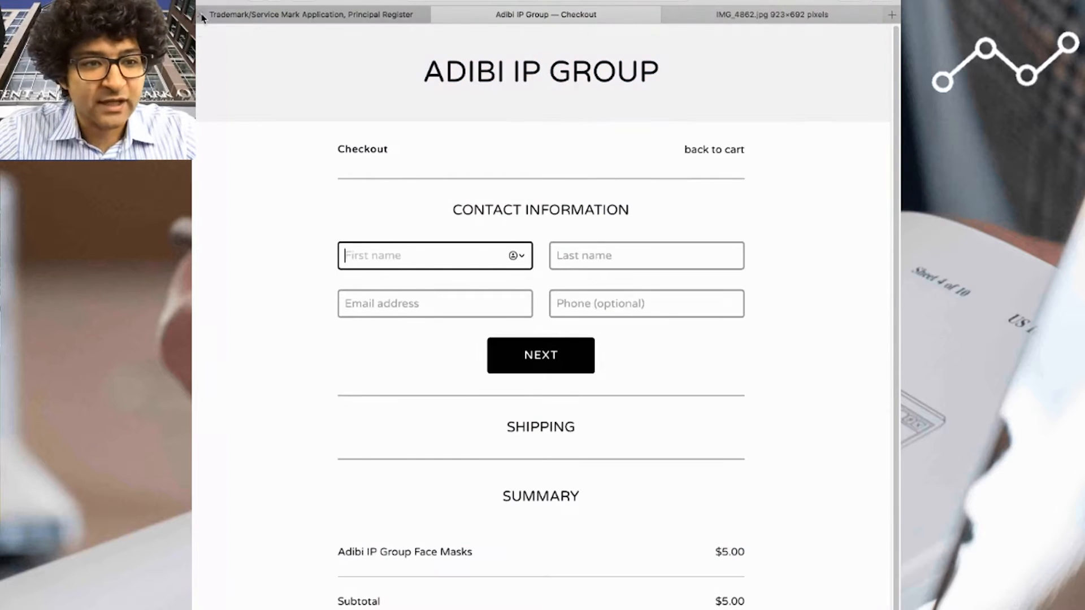
click(258, 2)
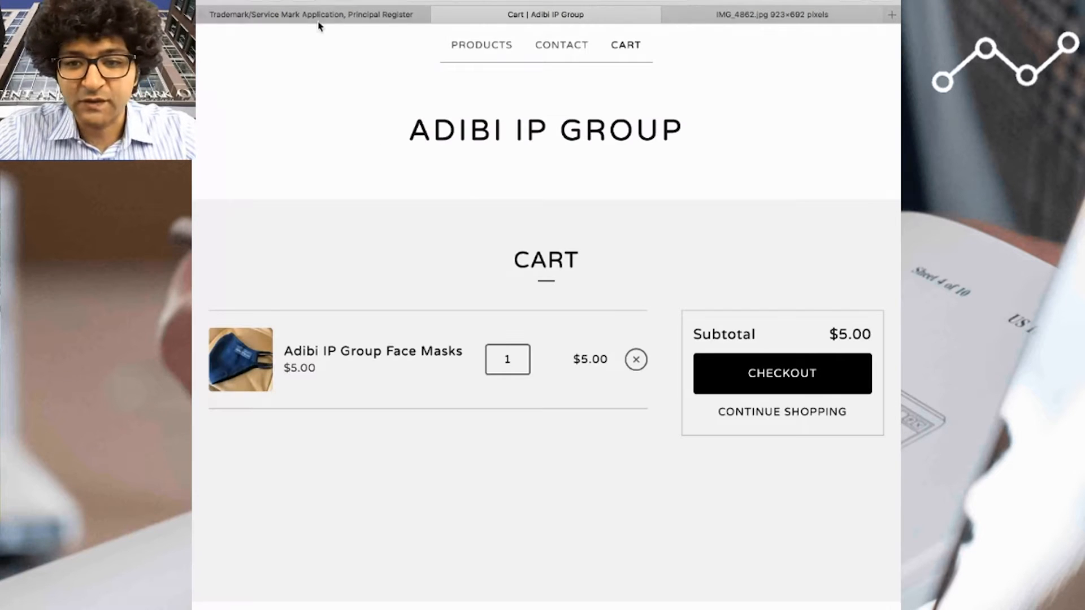
click(259, 3)
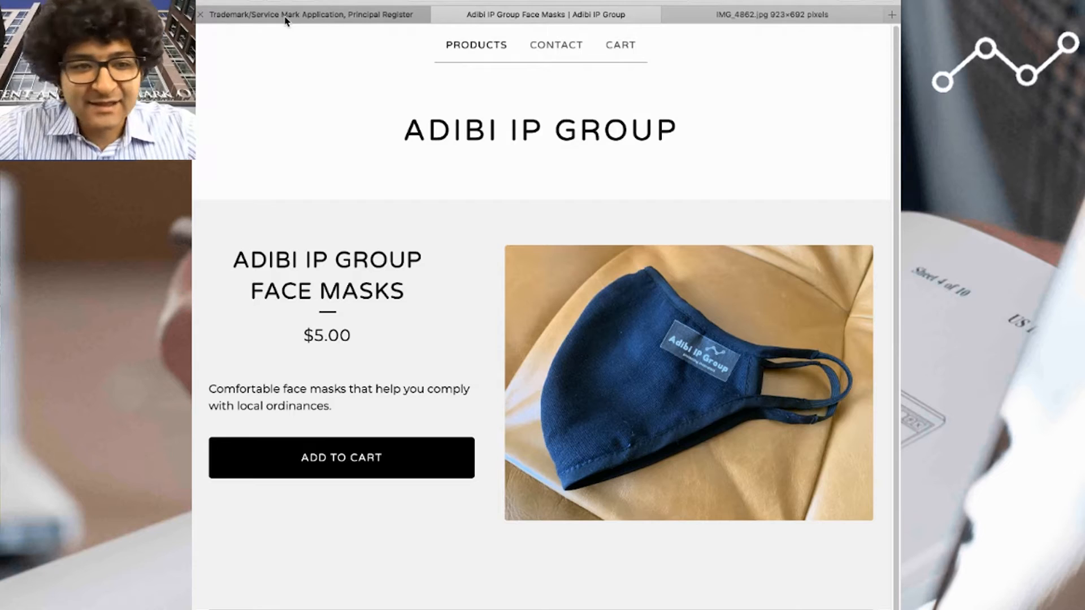
click(380, 15)
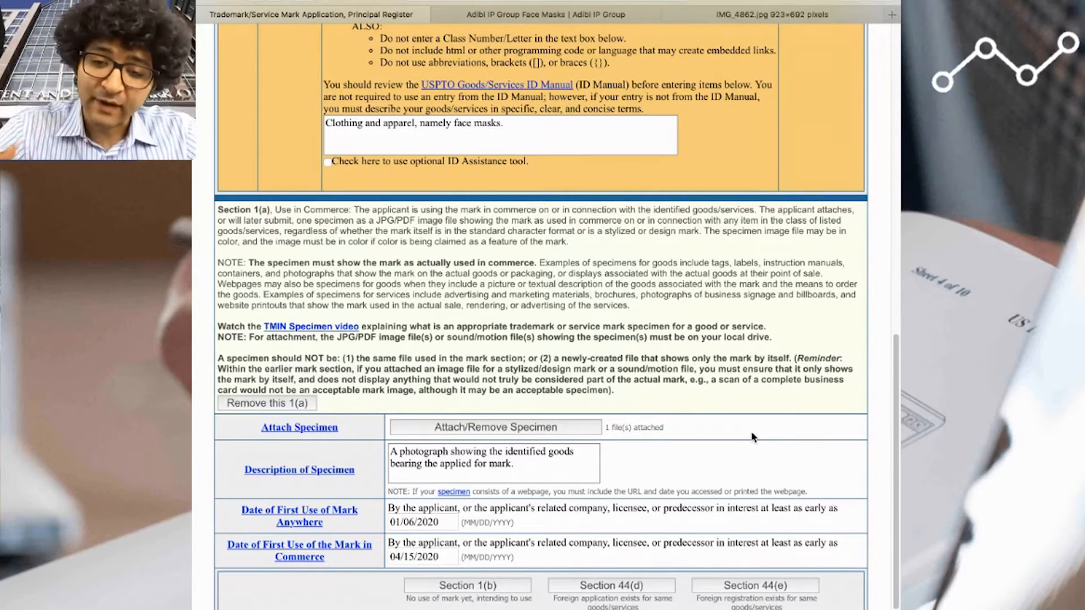
- Assign the Section 1(a) filing basis to the class 025 goods and continue to the correspondence section
scroll(758, 440, down, 2)
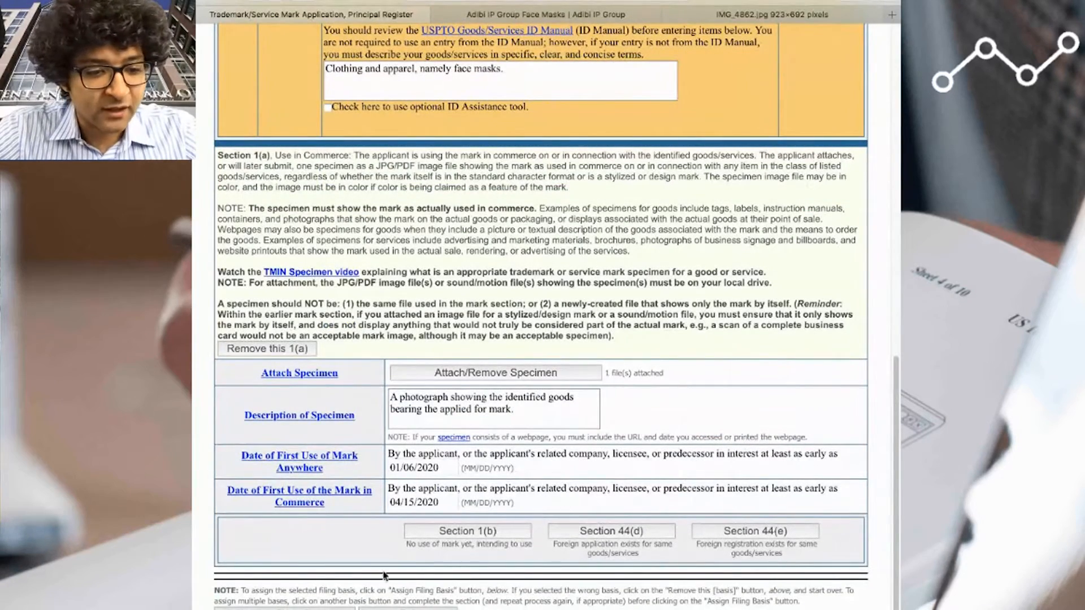
click(285, 609)
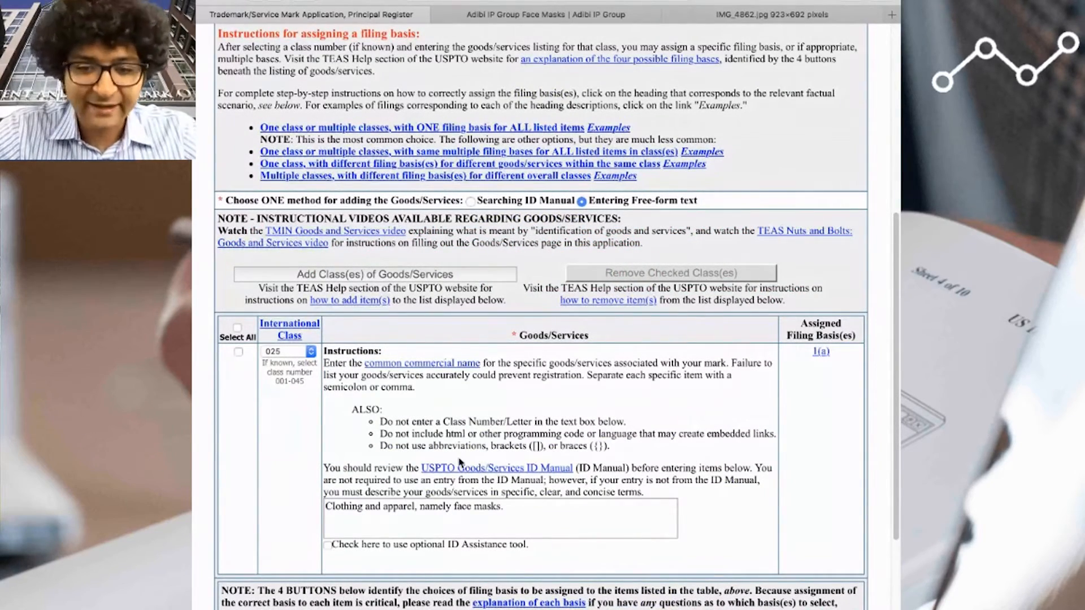
drag(327, 504, 548, 519)
scroll(657, 519, down, 5)
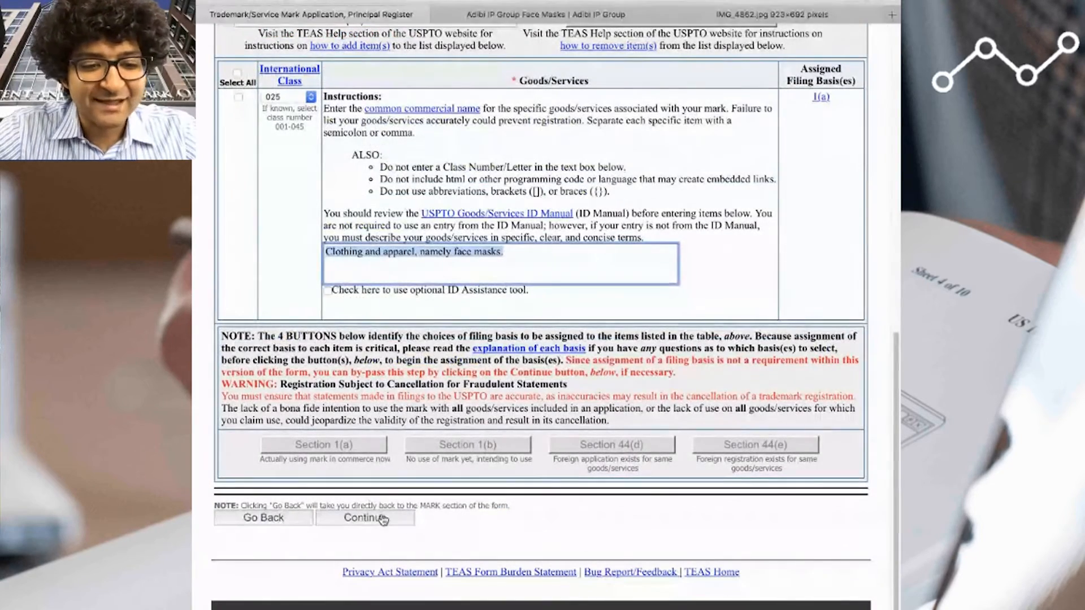
click(365, 519)
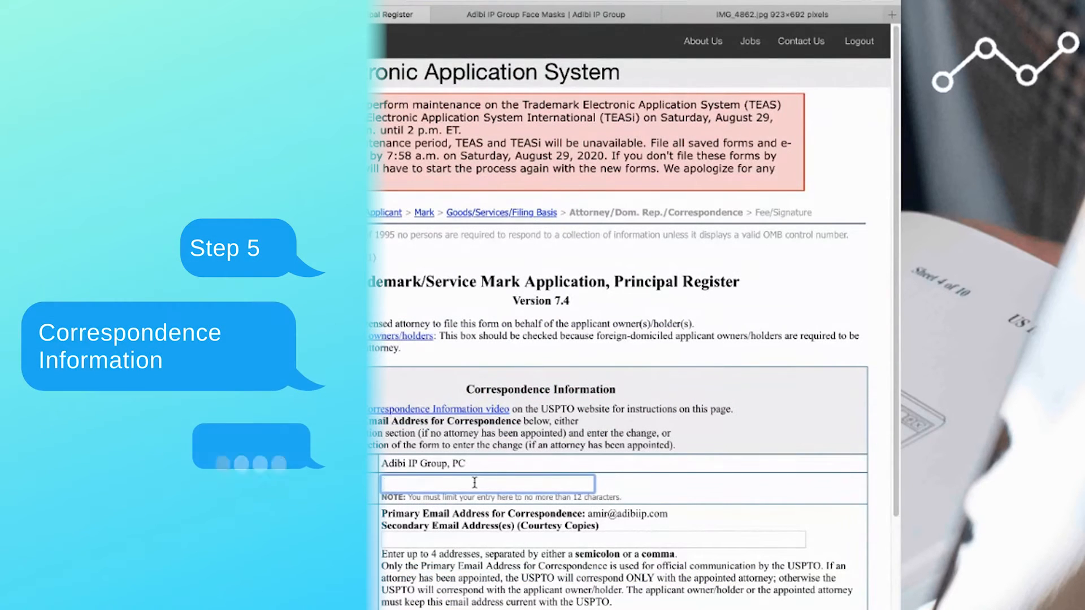
- Enter AIPG-T04 as the docket/reference number and fill in the secondary email address for courtesy copies
click(475, 482)
text(AIPG-T04)
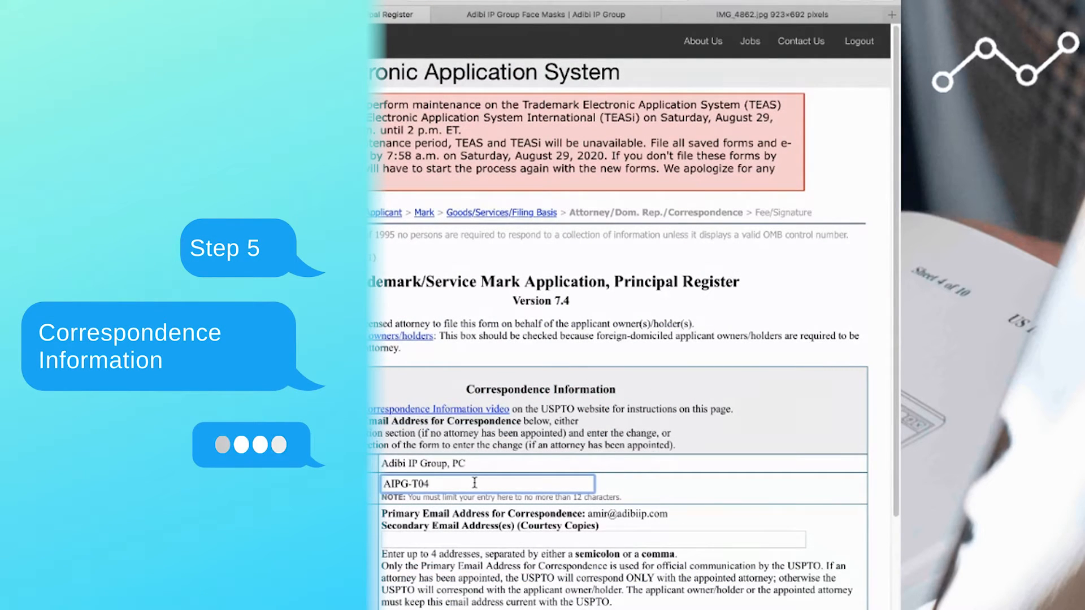
key(Tab)
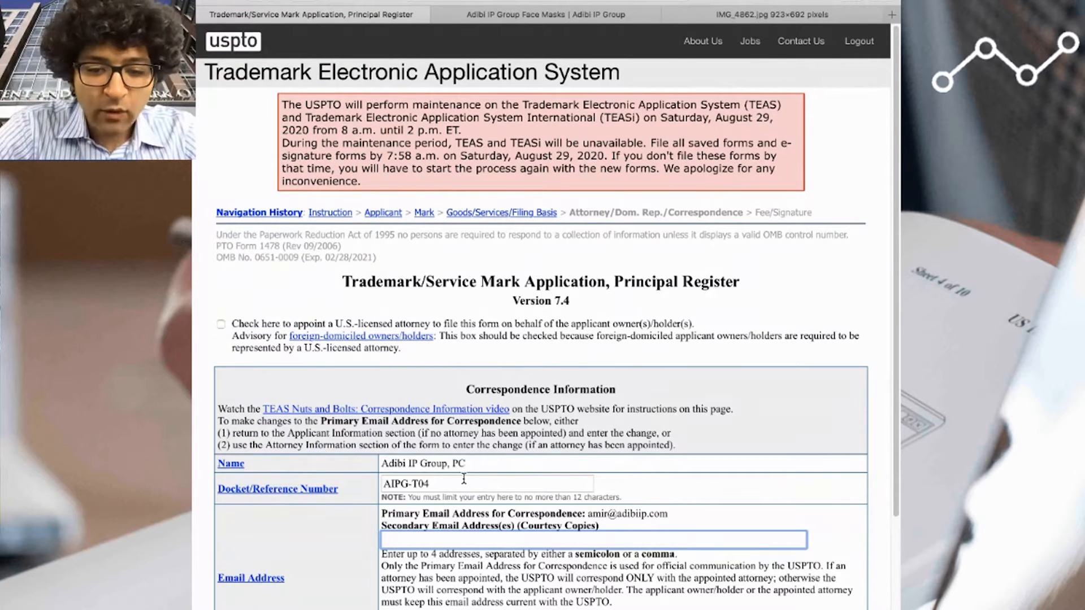
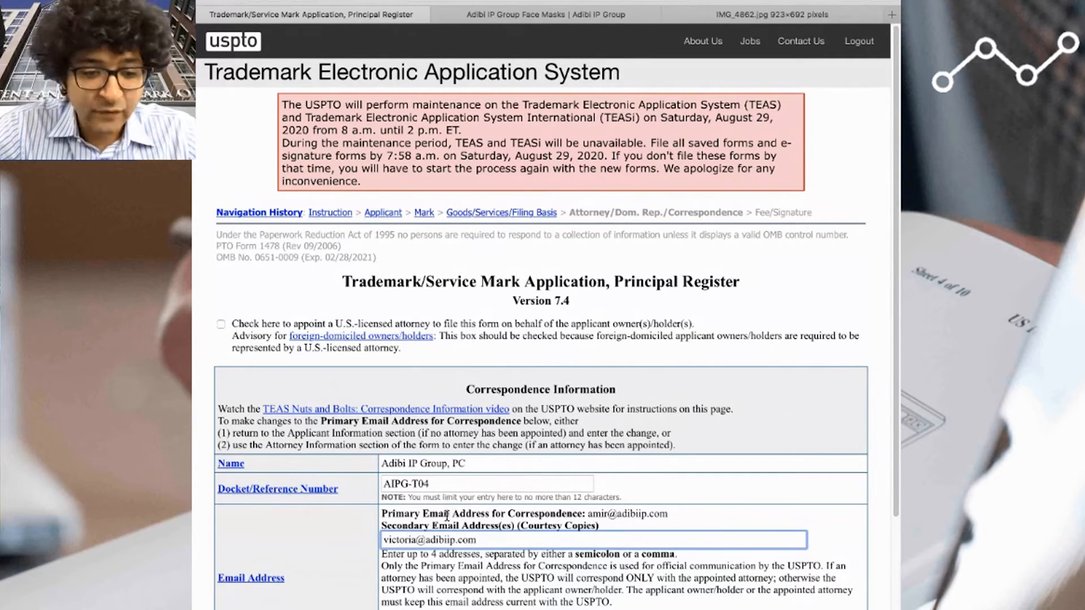
drag(520, 543, 334, 529)
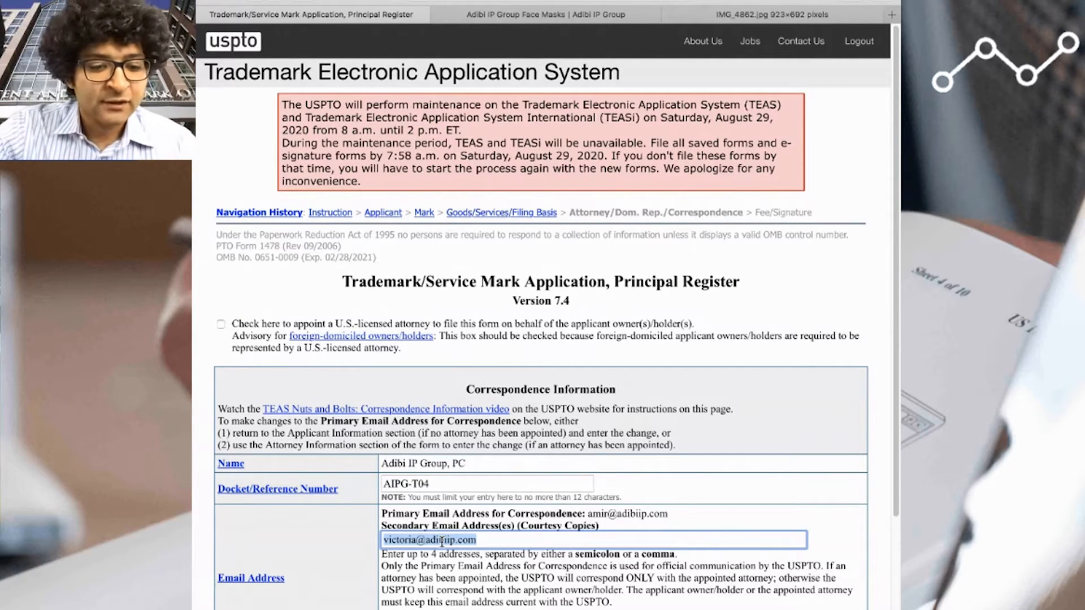
key(Tab)
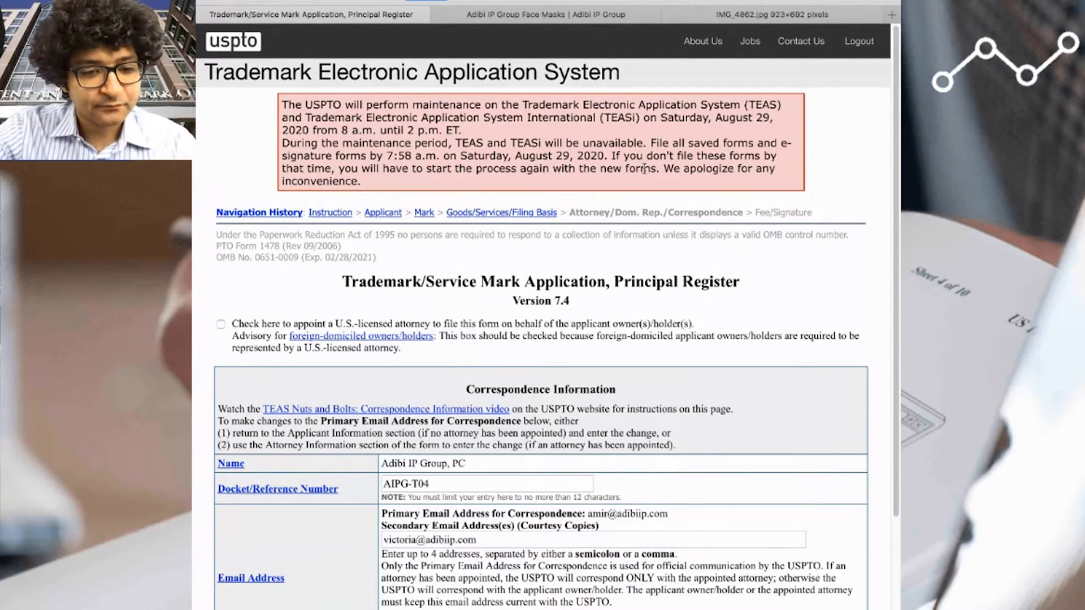
- Continue to the Fee/Signature section and bring up the signature methods and declaration statements
scroll(550, 310, down, 2)
scroll(549, 310, down, 10)
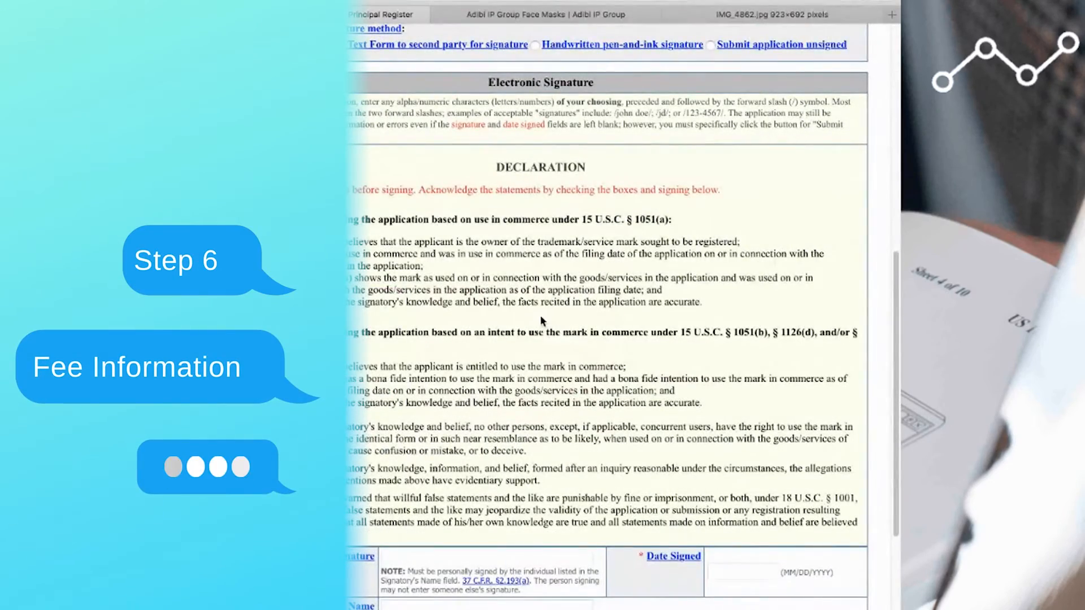
scroll(443, 341, up, 3)
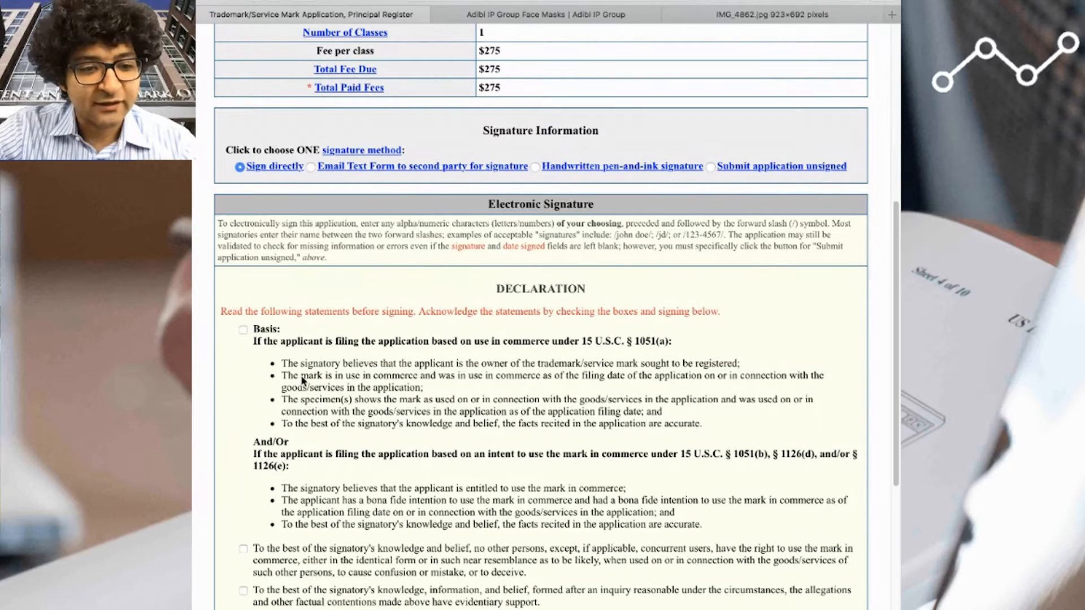
- Acknowledge all four declaration statements, checking the store's face mask product page before accepting the willful false statements warning
scroll(290, 477, down, 1)
scroll(272, 407, up, 1)
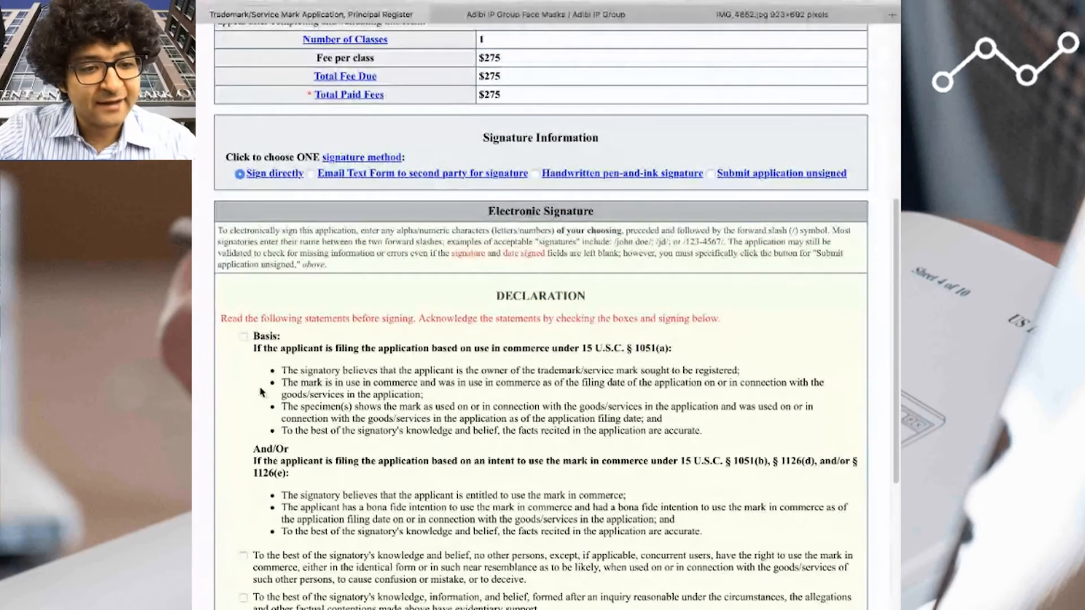
click(243, 337)
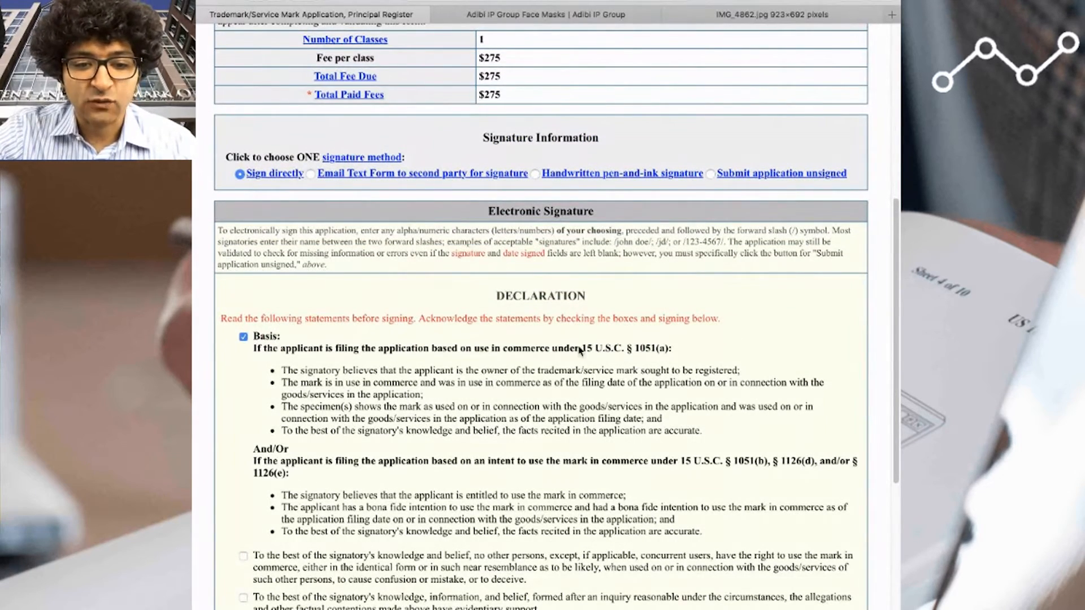
drag(579, 349, 675, 349)
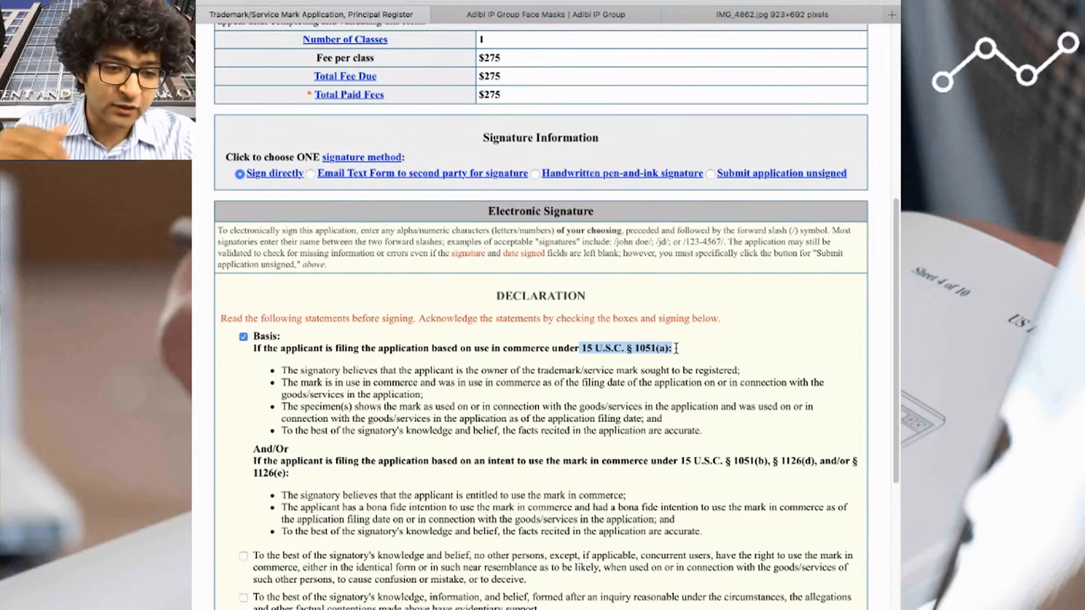
click(243, 556)
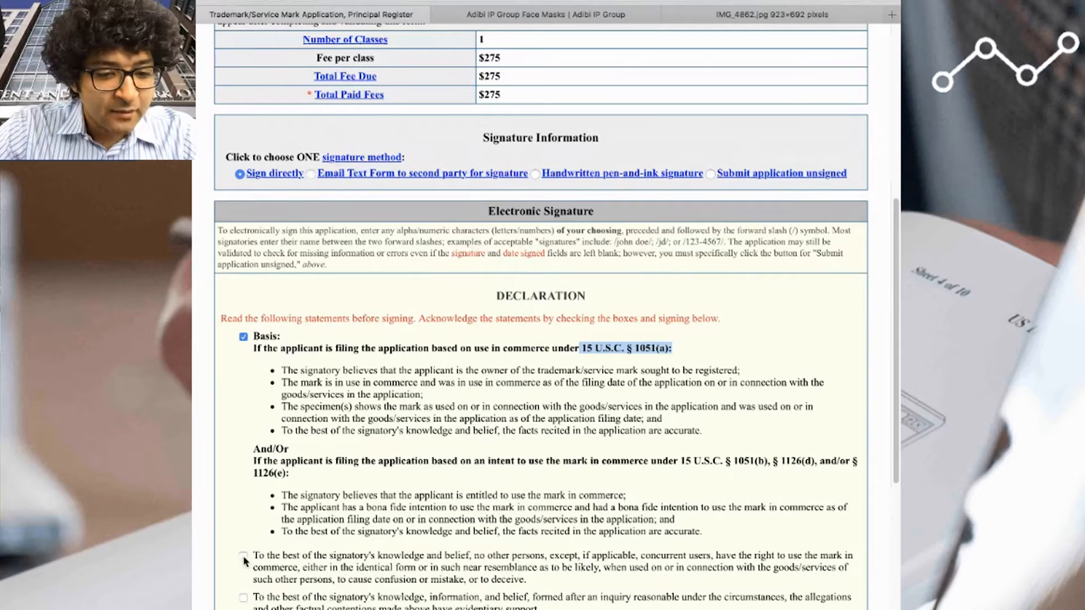
scroll(608, 523, down, 3)
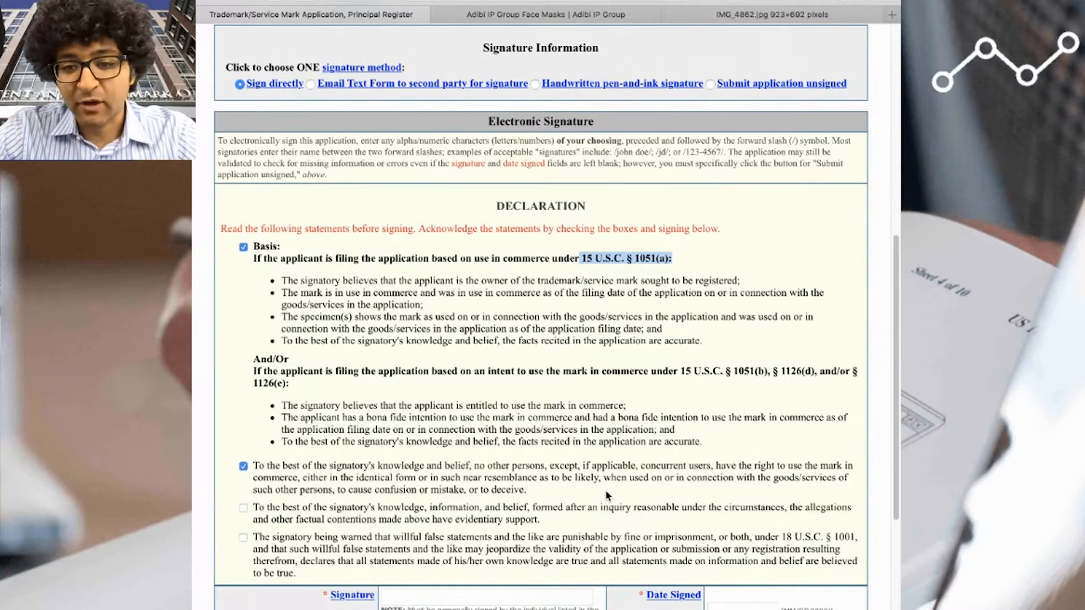
click(243, 508)
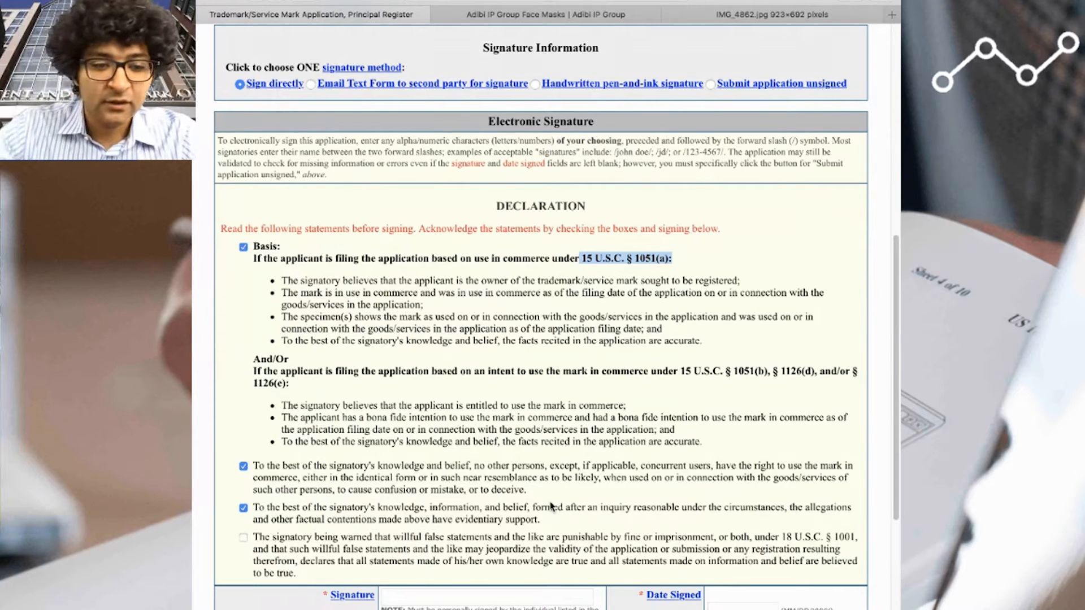
click(535, 13)
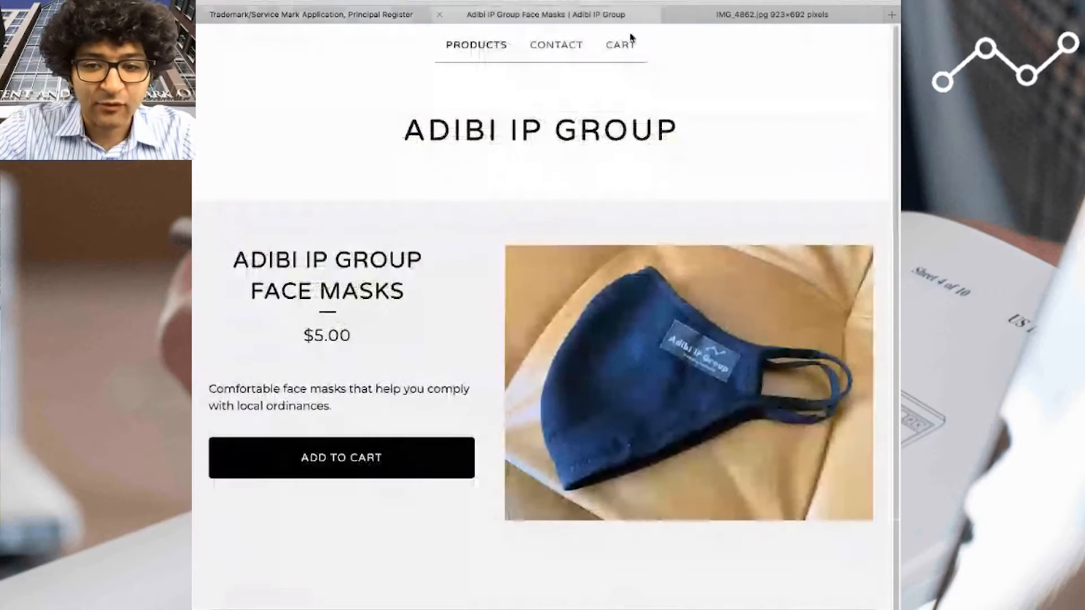
click(339, 15)
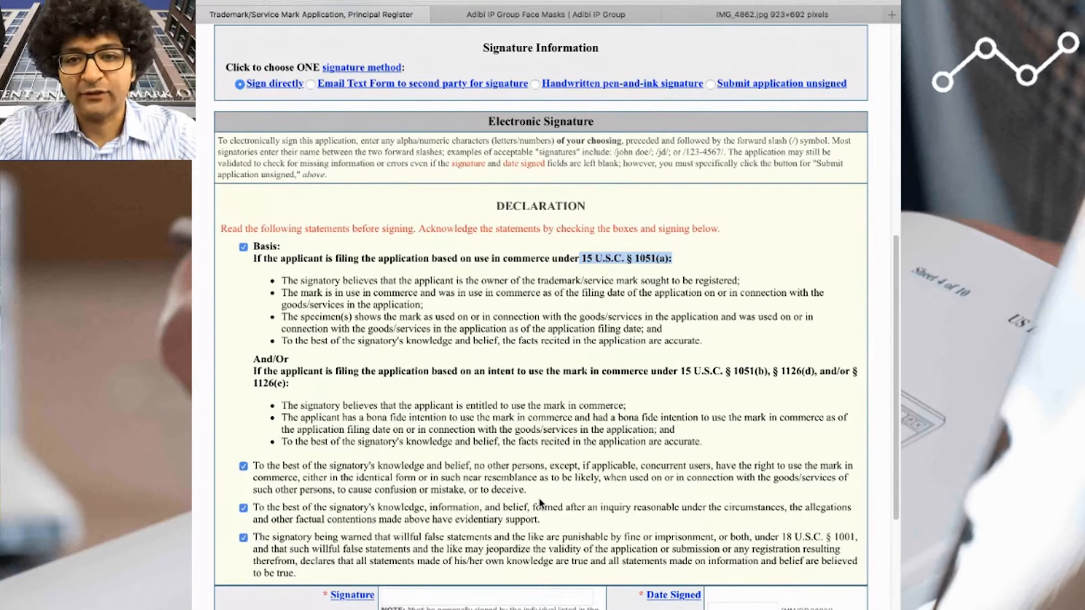
- Sign the application electronically with the signatory's full name between forward slashes and fill the date signed with 08/27/2020
scroll(526, 512, down, 5)
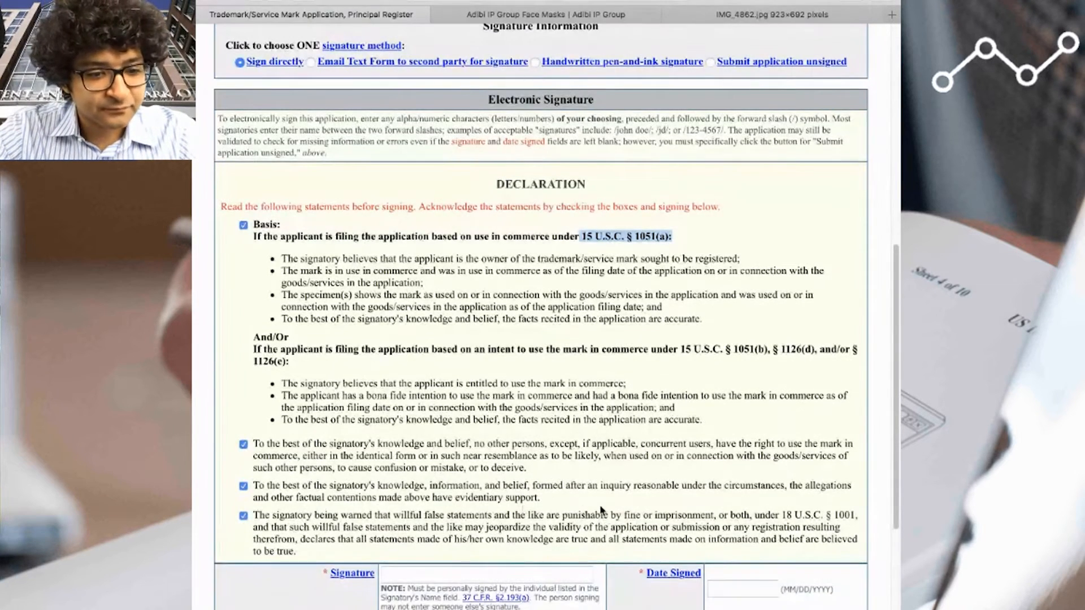
click(404, 326)
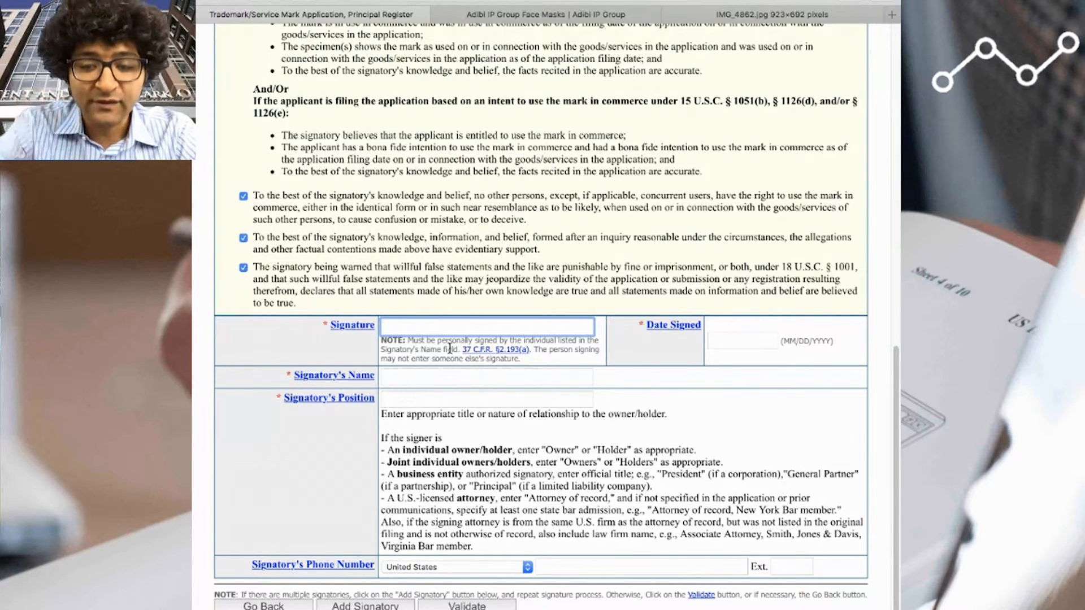
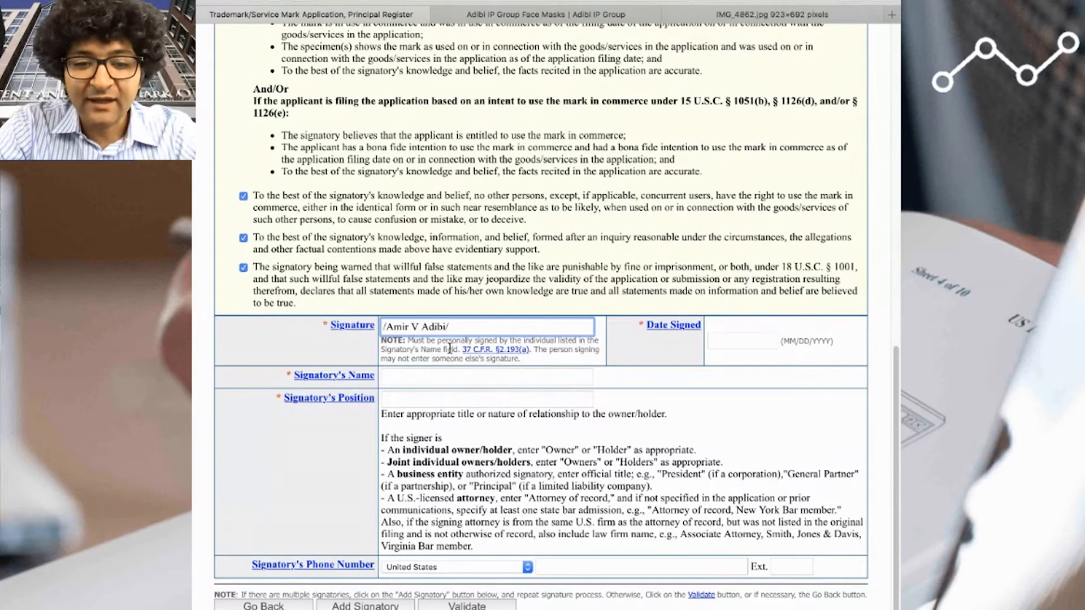
key(Tab)
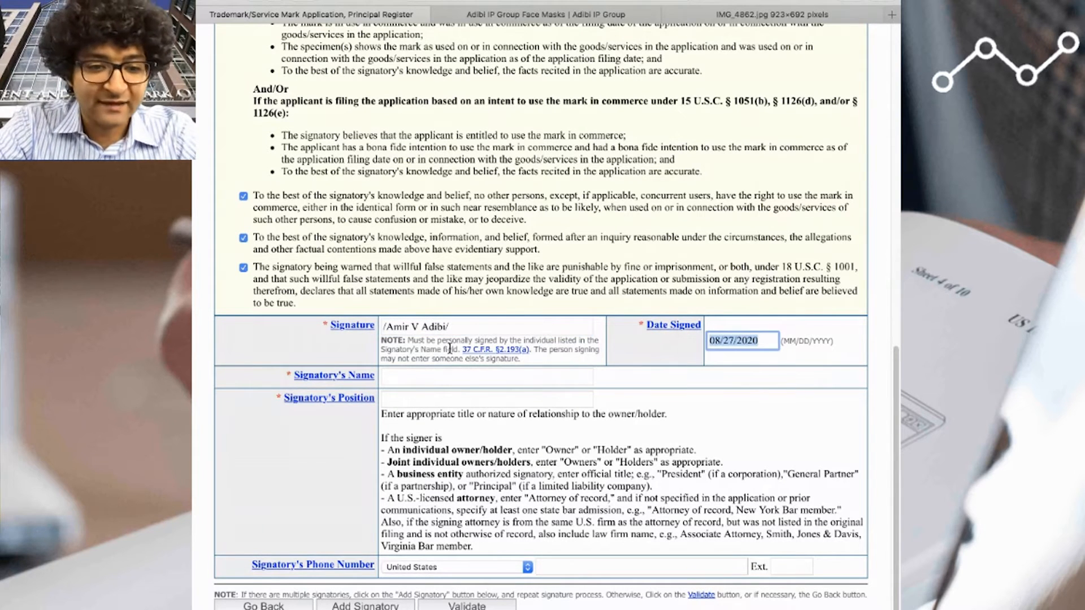
- Fill in the signatory's name and phone number, enter President as the position, and validate the application
key(Tab)
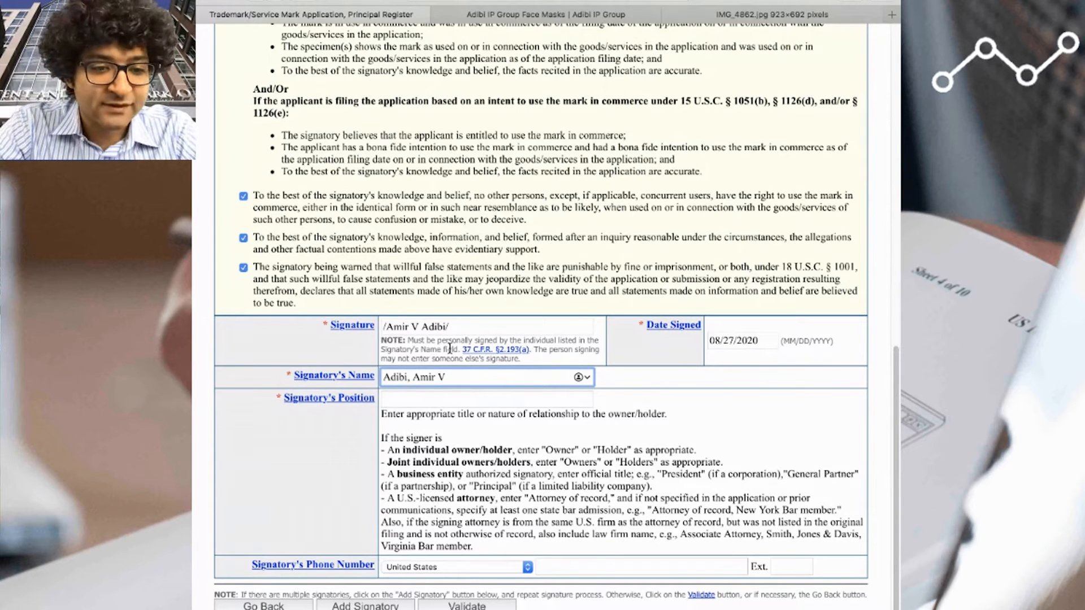
key(Tab)
text(President)
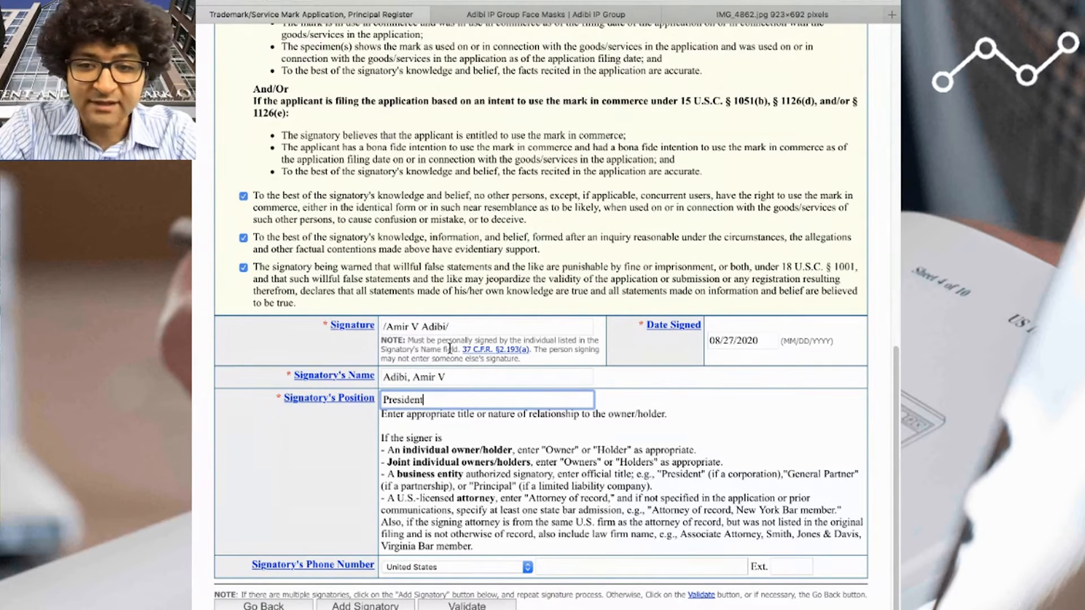
key(Tab)
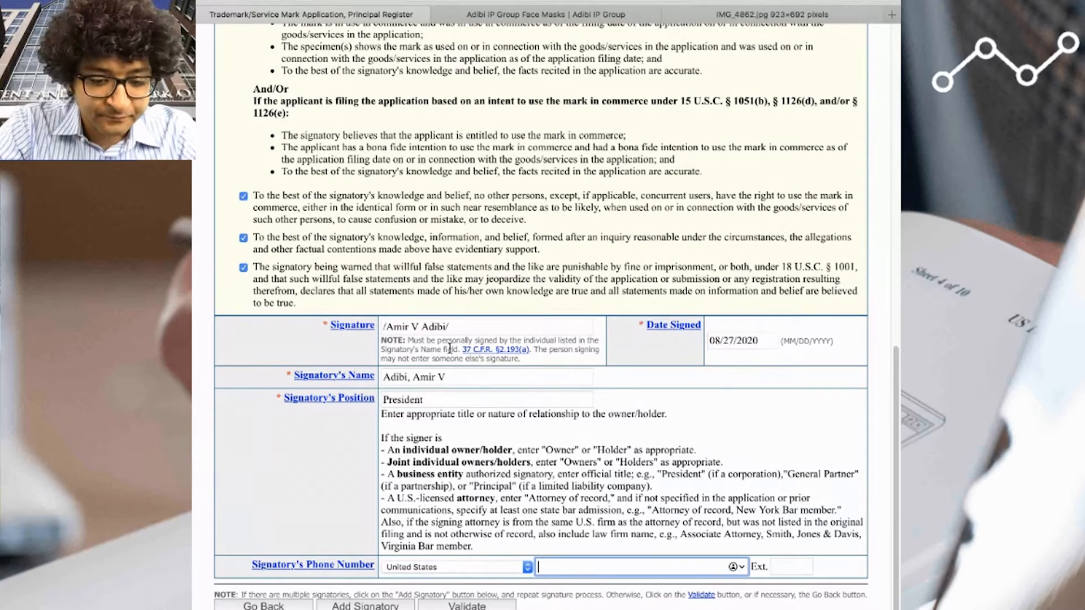
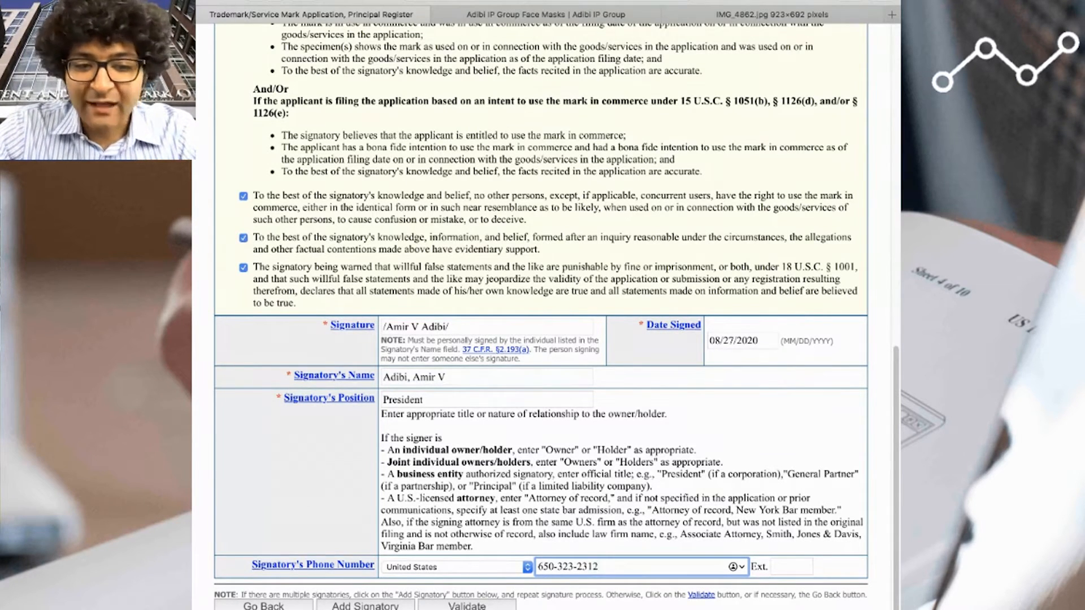
click(485, 605)
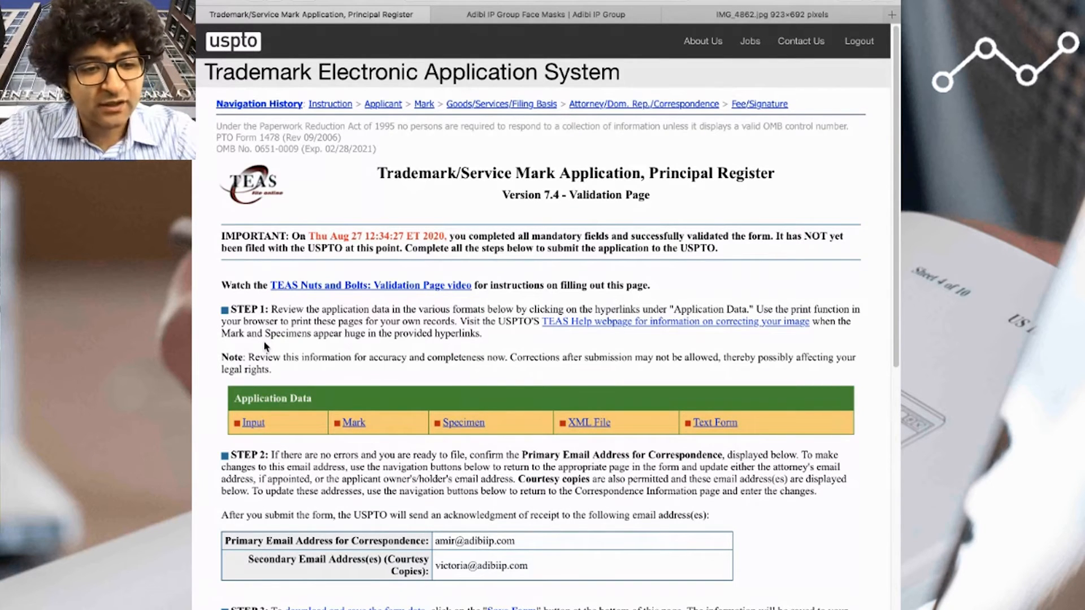
- Open the entered application data and review the mark information: image file, special form, literal element, description and pixel count
click(252, 423)
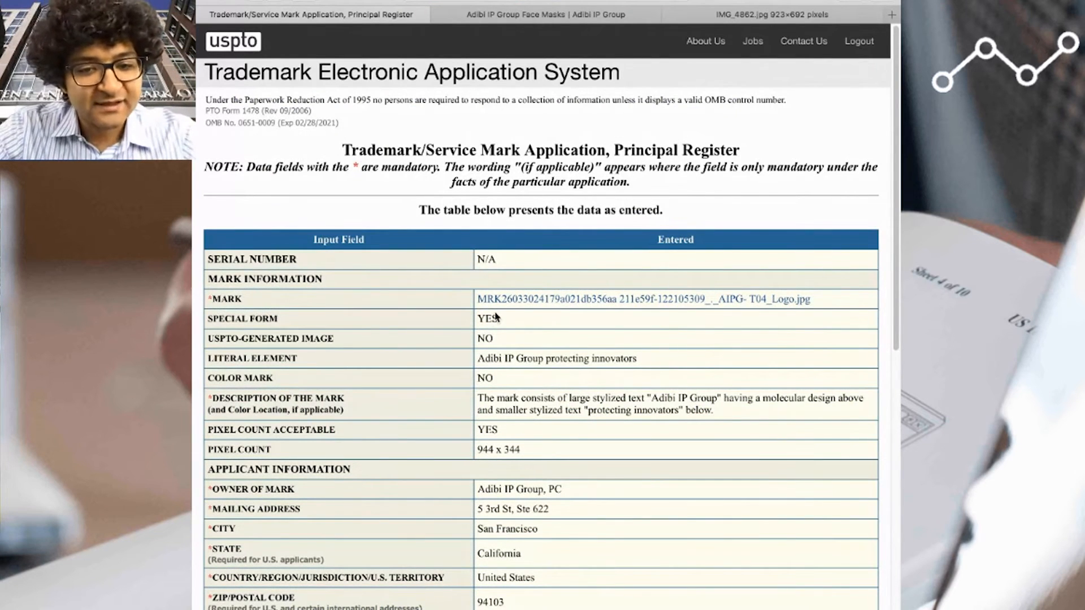
drag(791, 307, 476, 301)
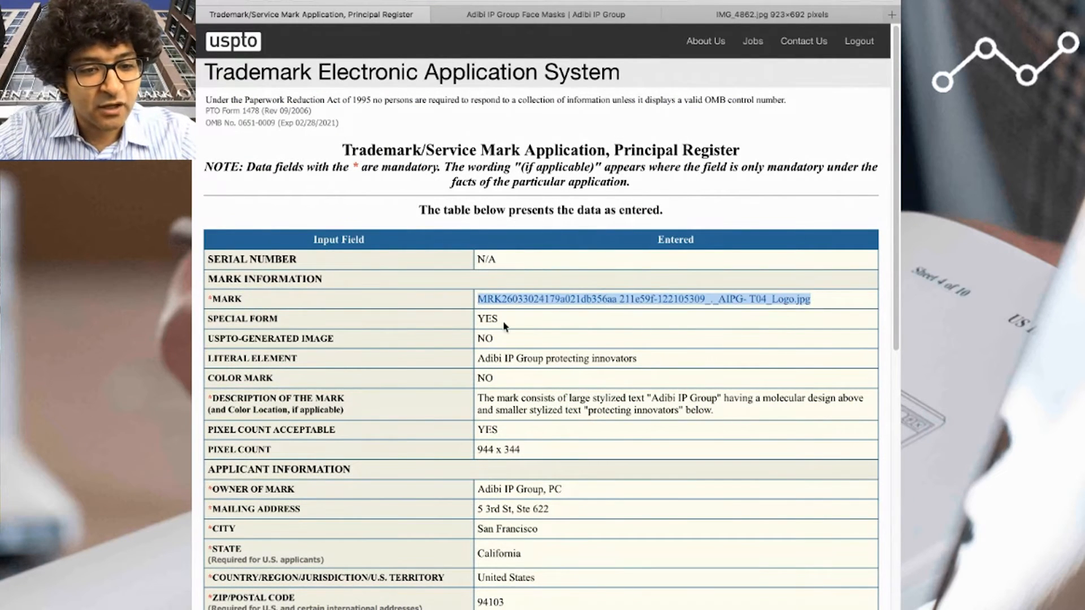
drag(523, 327, 473, 319)
click(483, 320)
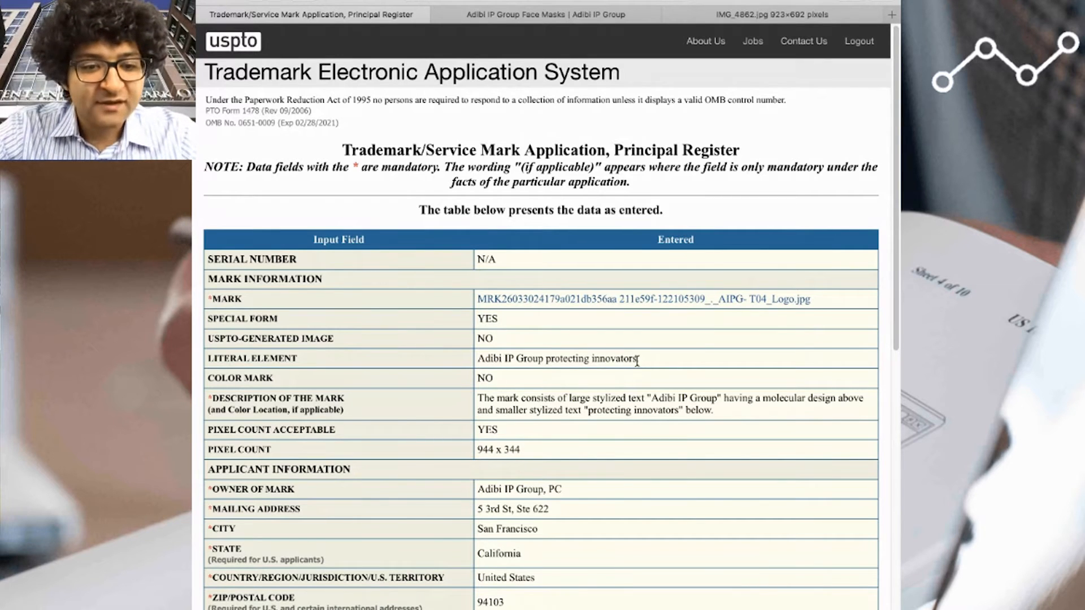
drag(637, 360, 476, 357)
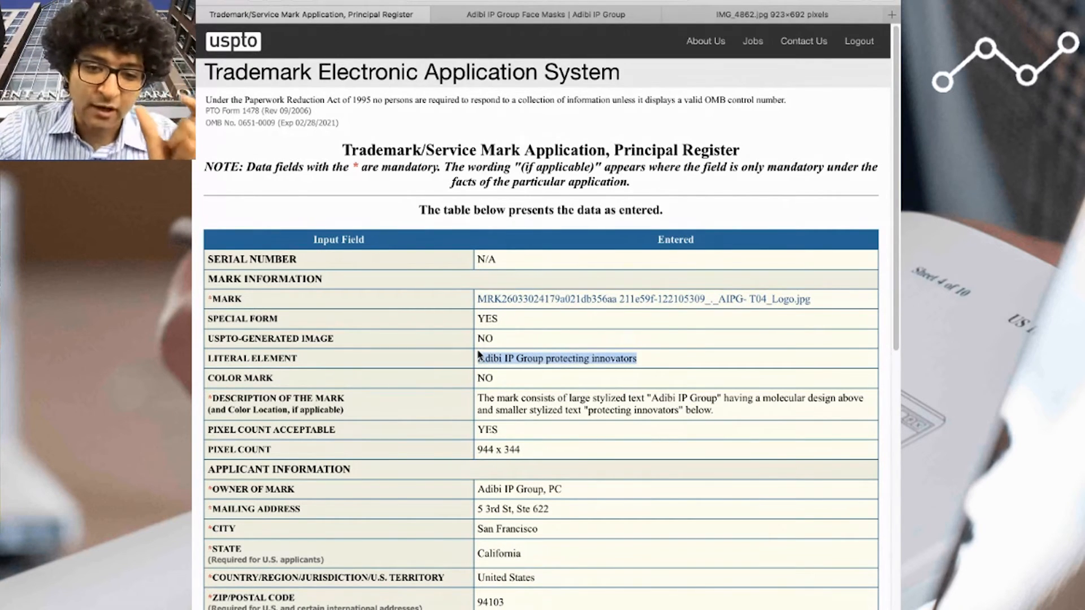
drag(713, 411, 474, 433)
scroll(583, 417, down, 1)
click(525, 426)
click(494, 433)
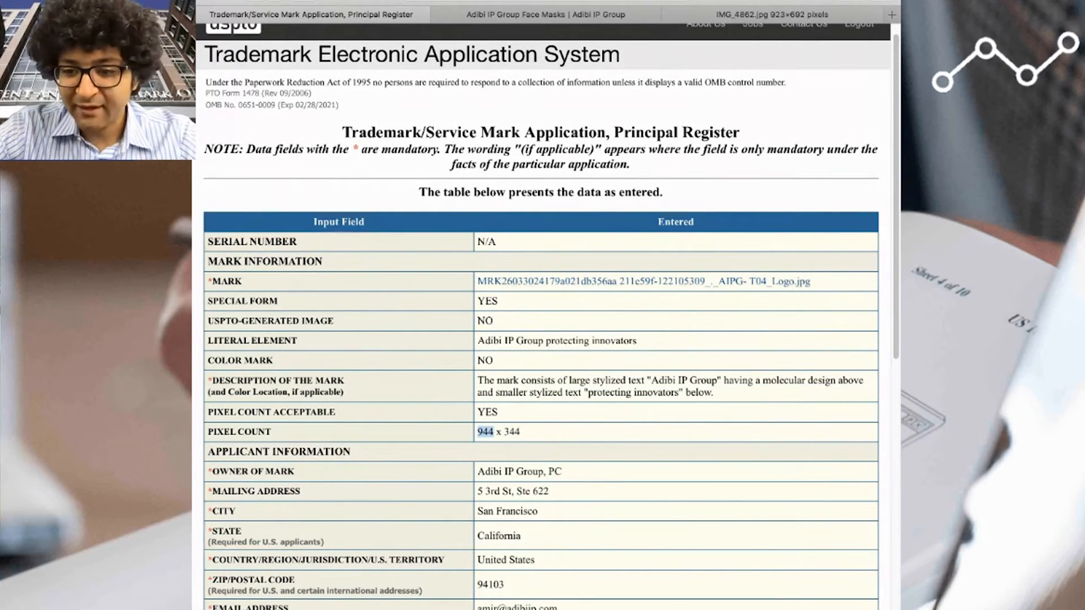
- Review the applicant's owner, address and email entries and the legal entity type and state of incorporation
key(super+Tab)
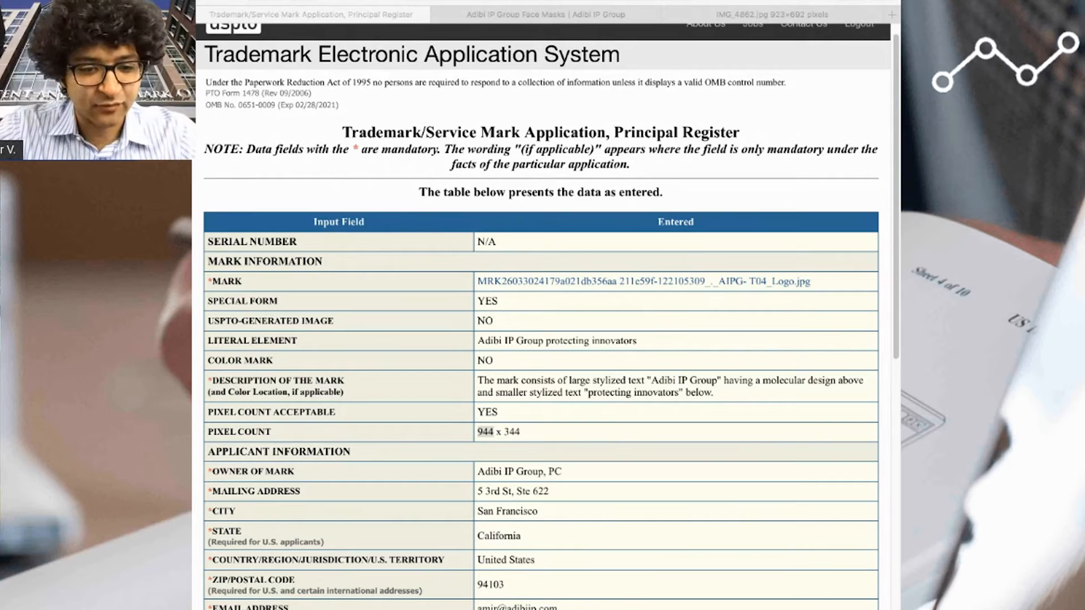
scroll(634, 569, down, 2)
key(super+Tab)
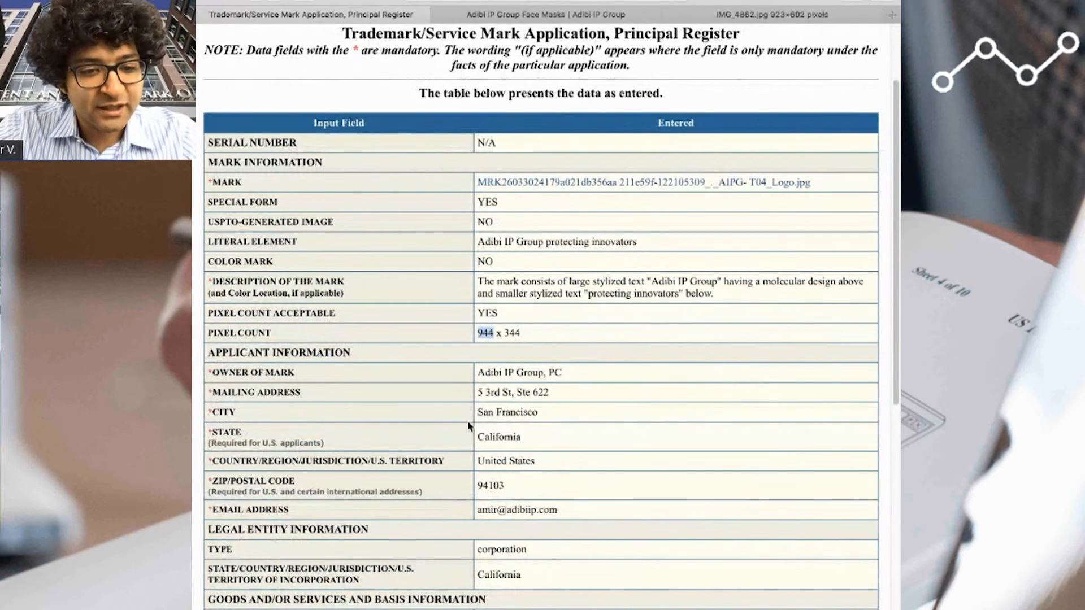
drag(469, 376, 601, 510)
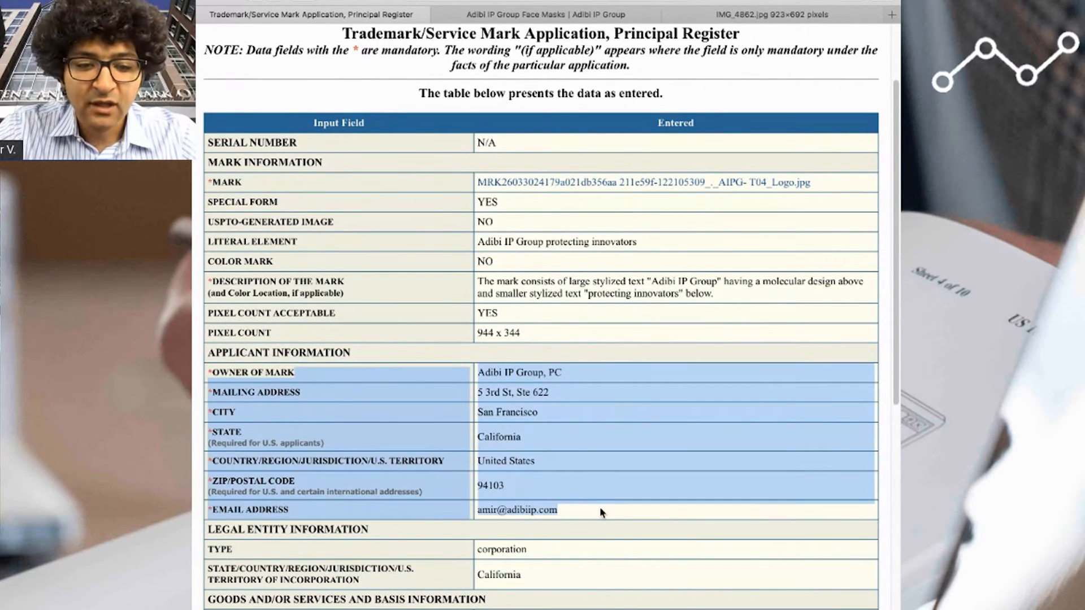
click(599, 507)
scroll(599, 507, down, 2)
drag(478, 473, 527, 489)
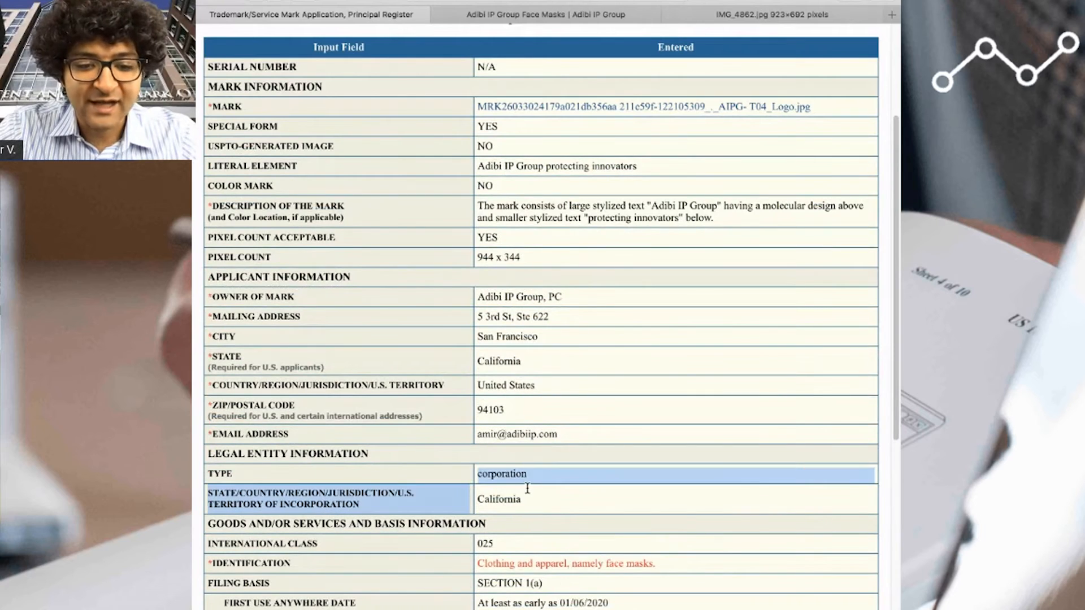
click(529, 493)
- Review the goods section's international class, identification, filing basis and specimen description
scroll(740, 506, down, 4)
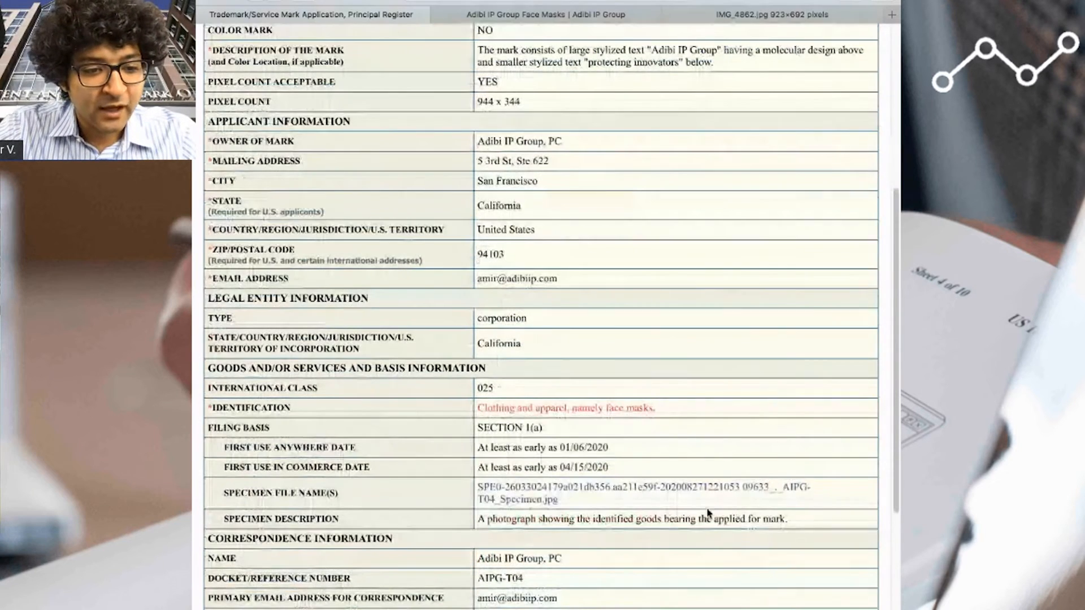
drag(478, 388, 531, 395)
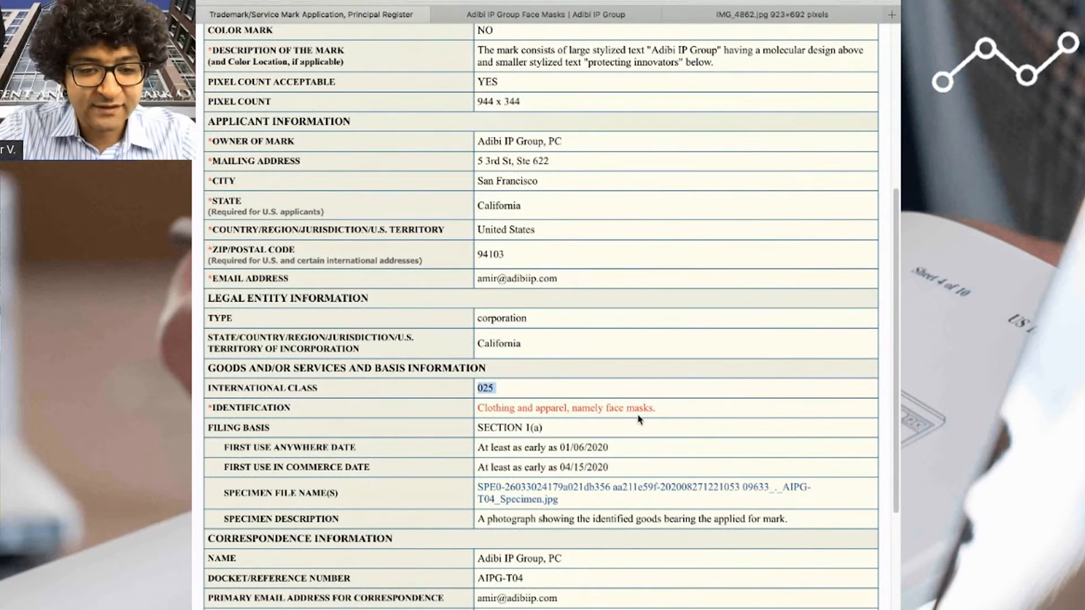
drag(658, 409, 479, 408)
click(479, 408)
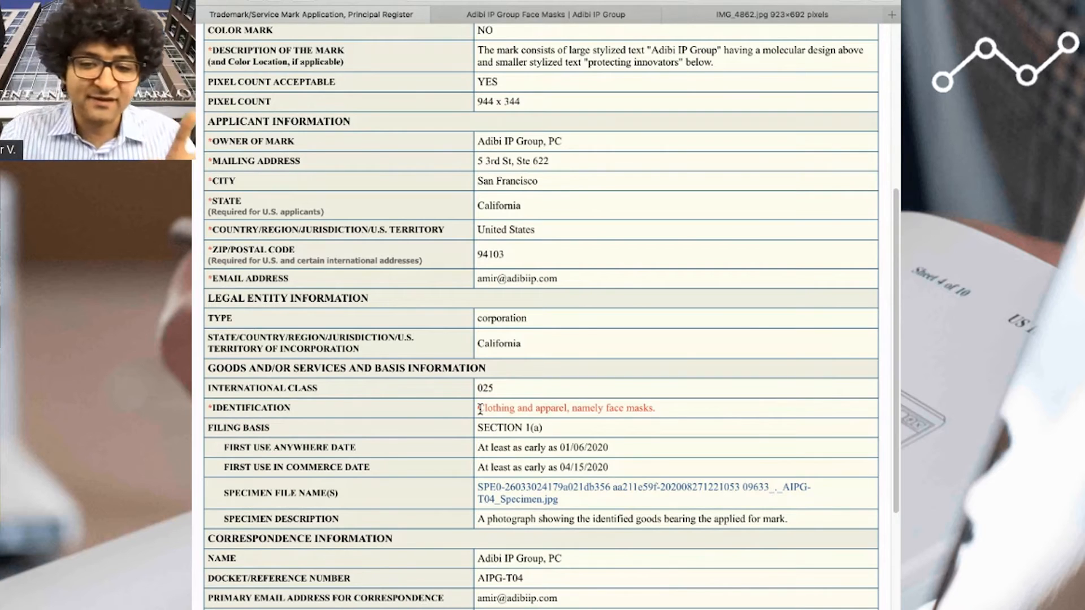
drag(658, 408, 471, 414)
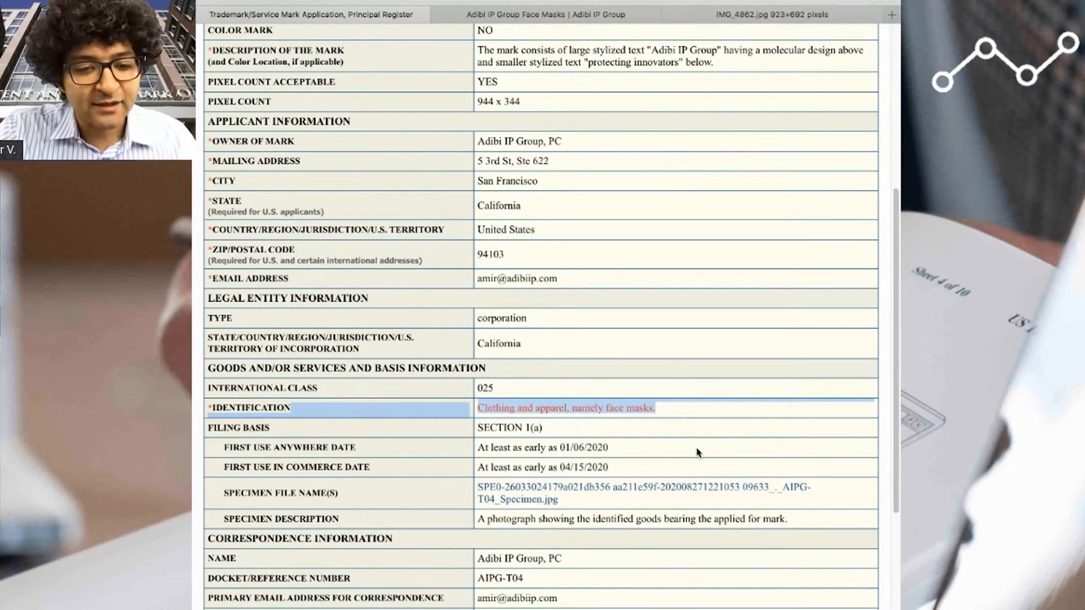
scroll(697, 449, down, 1)
click(619, 444)
drag(618, 429, 477, 408)
scroll(649, 441, down, 1)
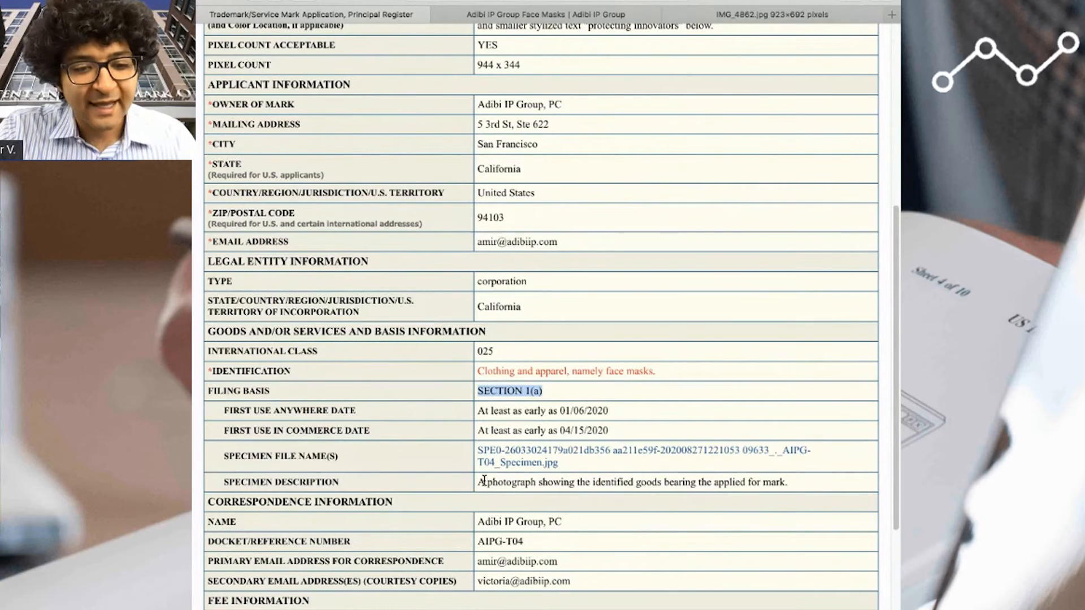
drag(478, 481, 784, 480)
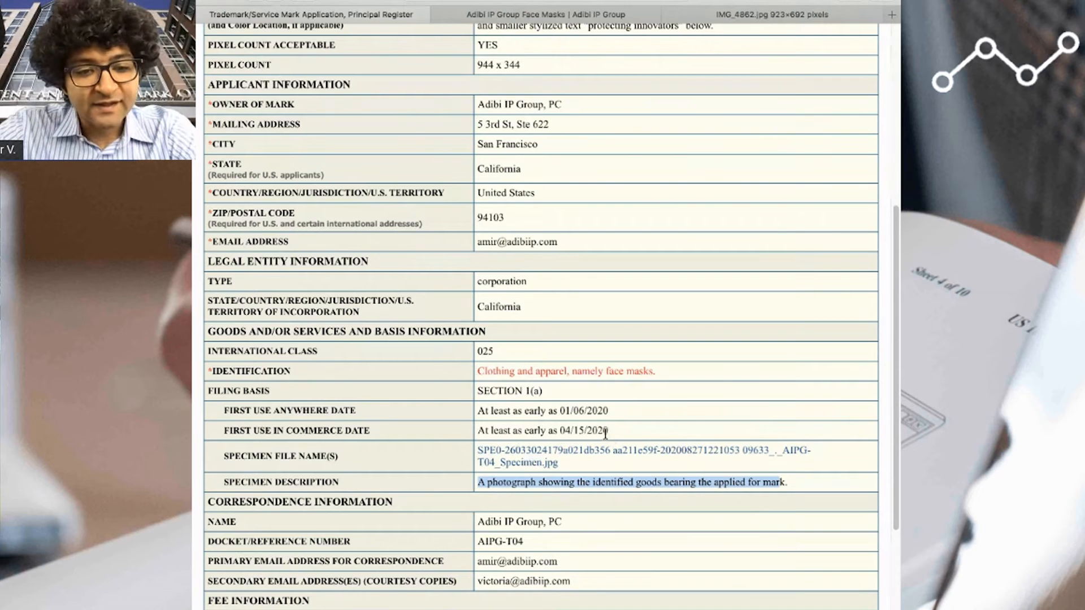
- Examine the wording of the goods identification "Clothing and apparel, namely face masks.", focusing on the word "namely"
drag(663, 371, 477, 373)
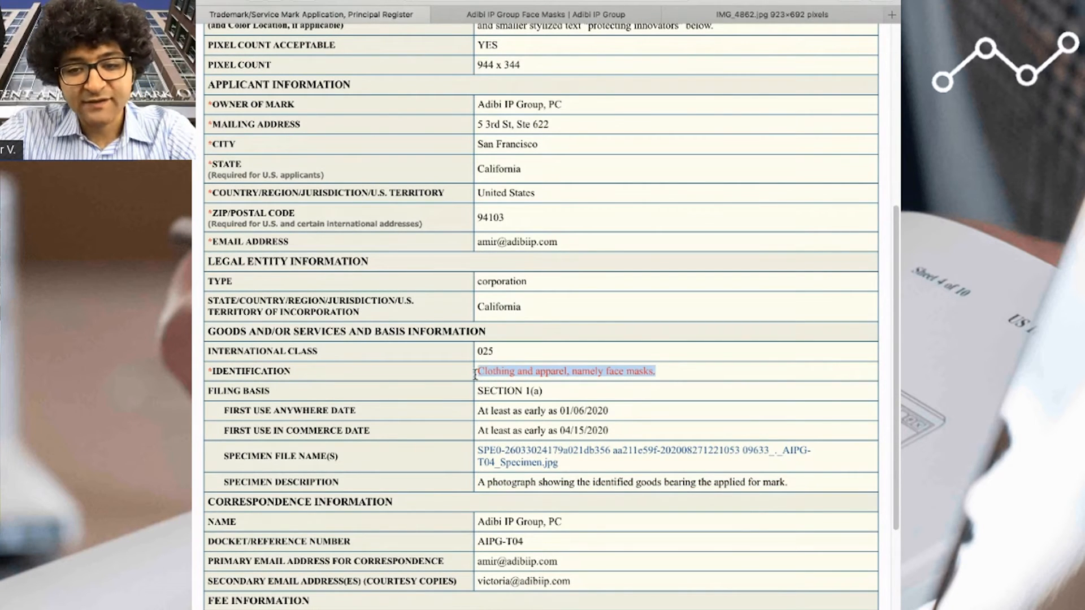
click(574, 400)
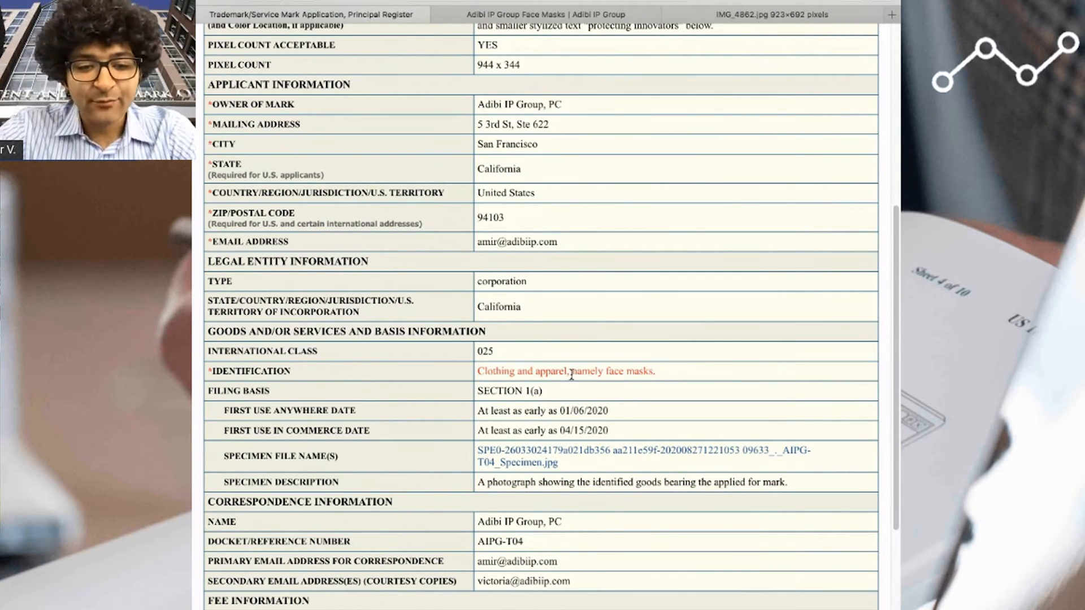
drag(572, 373, 601, 373)
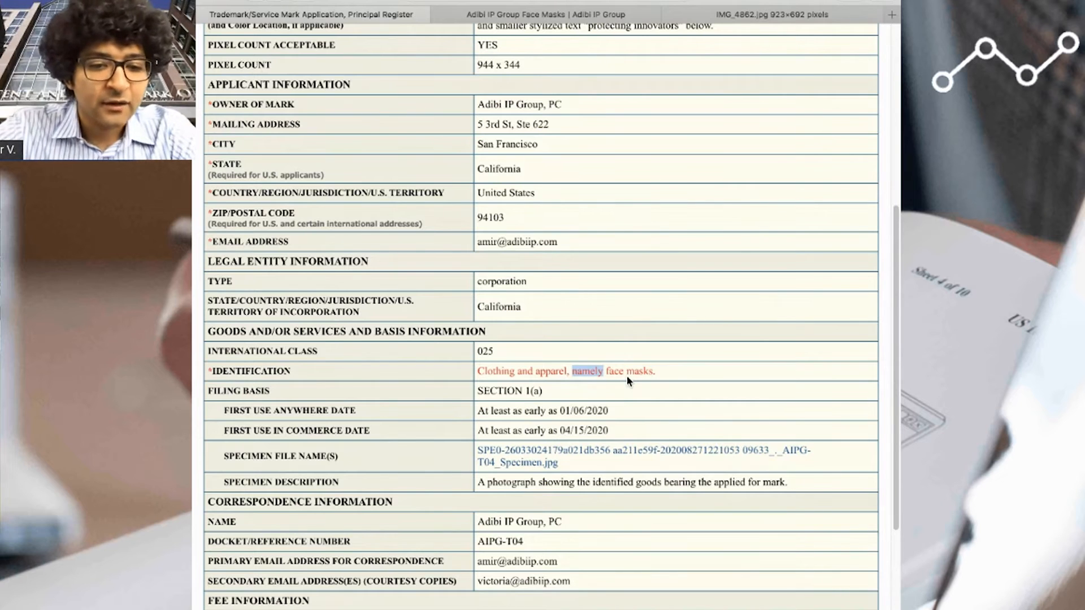
- Review the primary and secondary email addresses in the correspondence information
scroll(723, 384, down, 1)
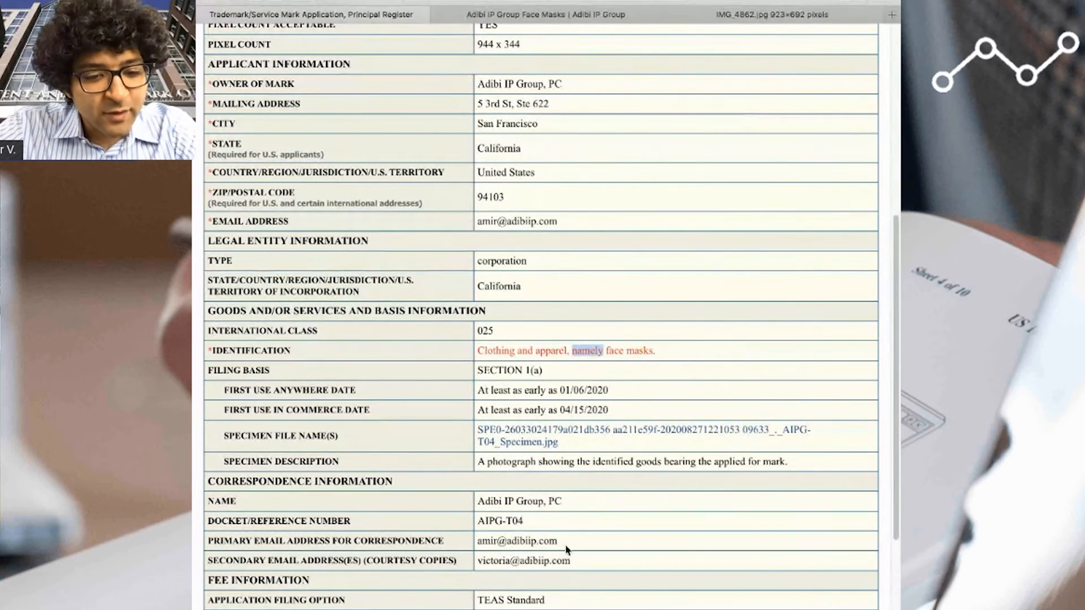
drag(572, 564, 476, 546)
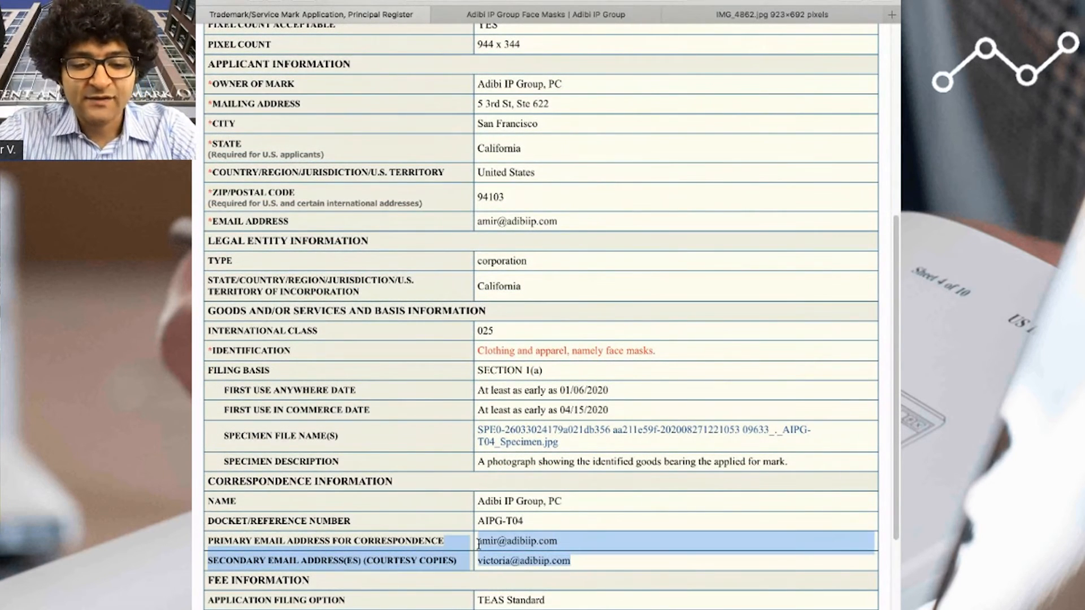
click(476, 545)
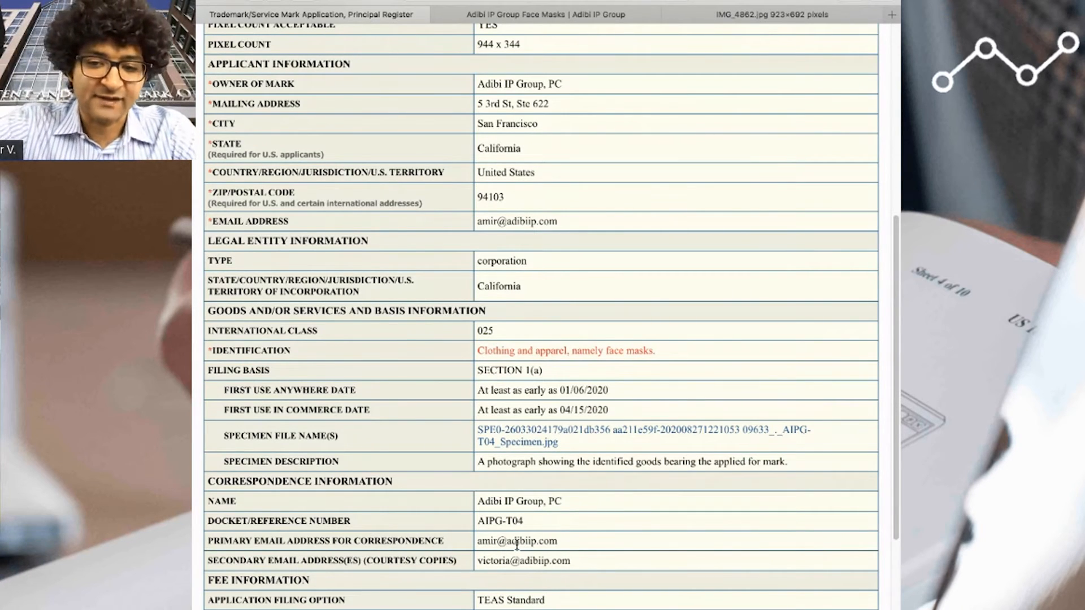
- Review the total fees due and the signature information, and return to the validation page
scroll(517, 544, down, 5)
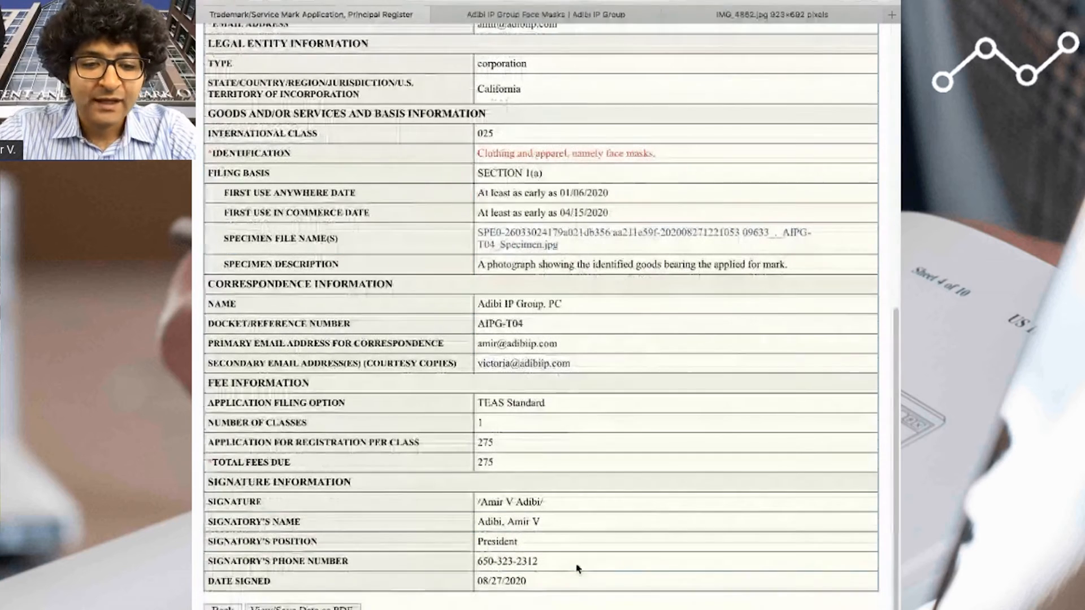
drag(497, 463, 480, 462)
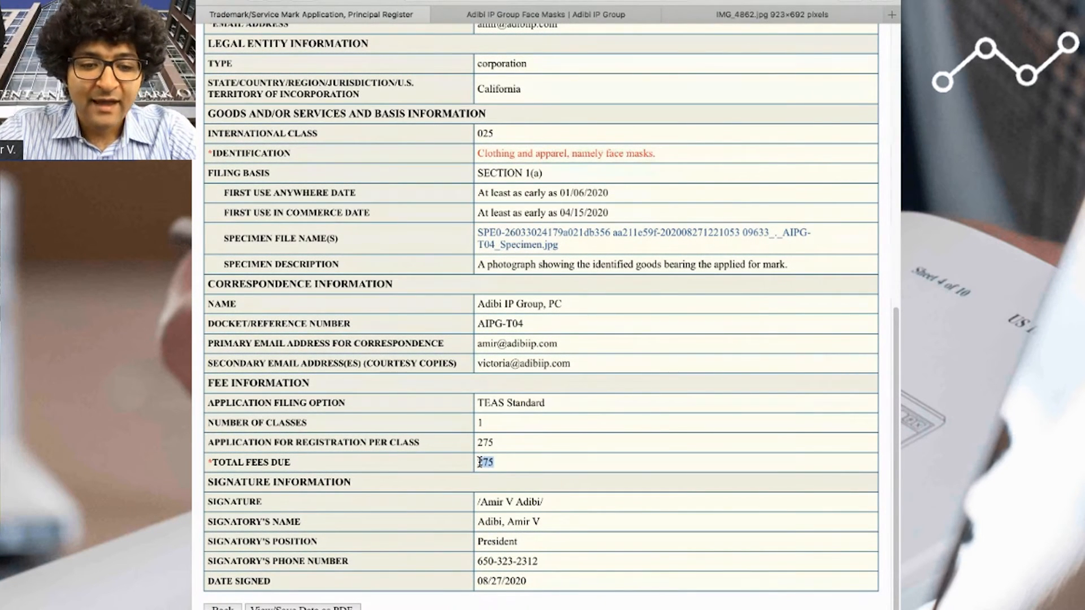
drag(542, 600, 471, 500)
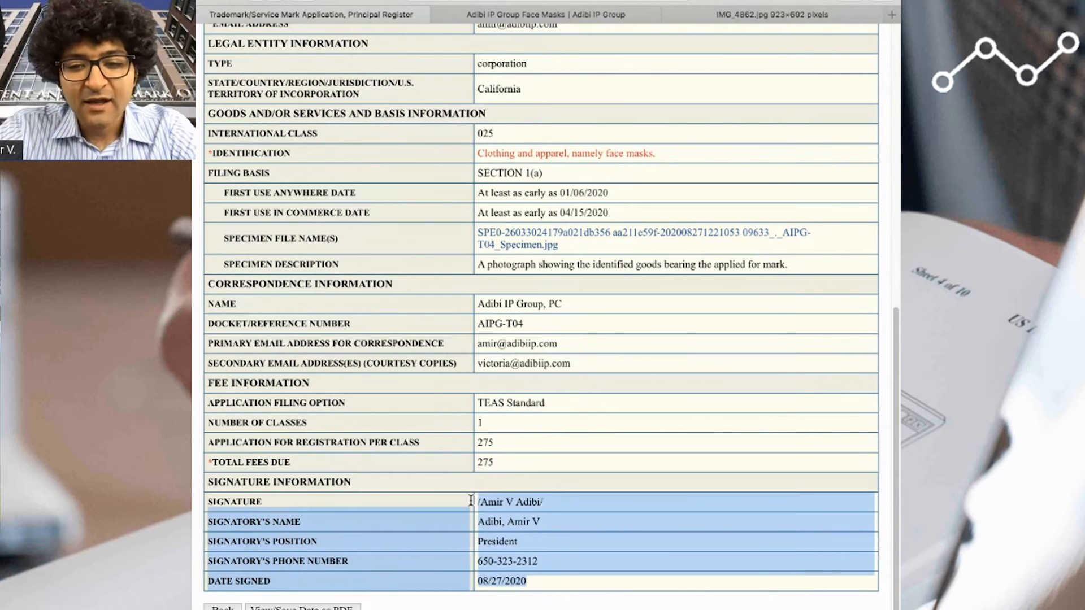
click(508, 575)
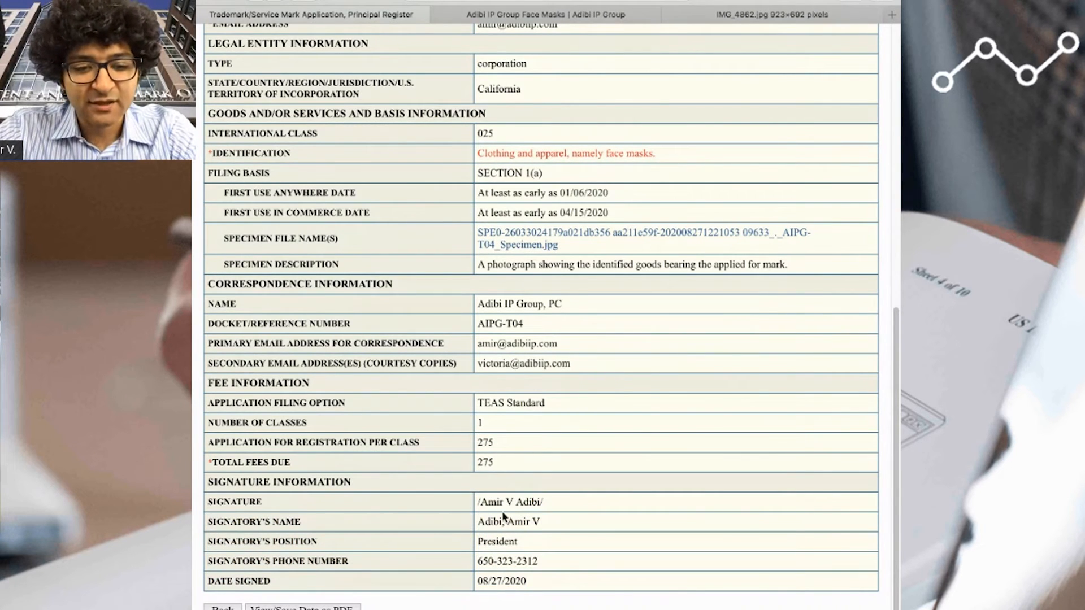
drag(477, 501, 543, 502)
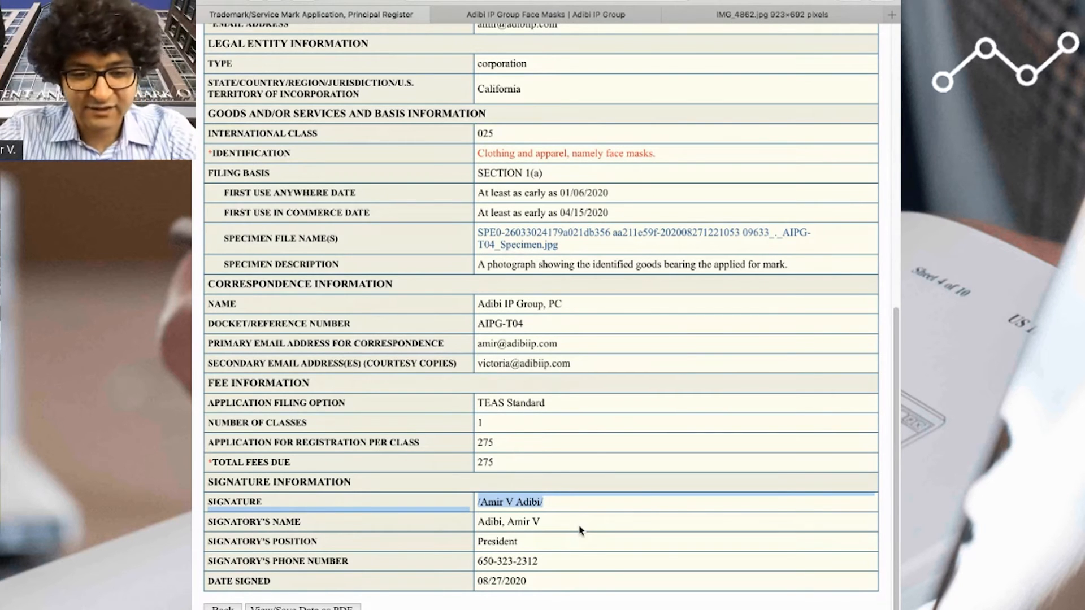
click(614, 531)
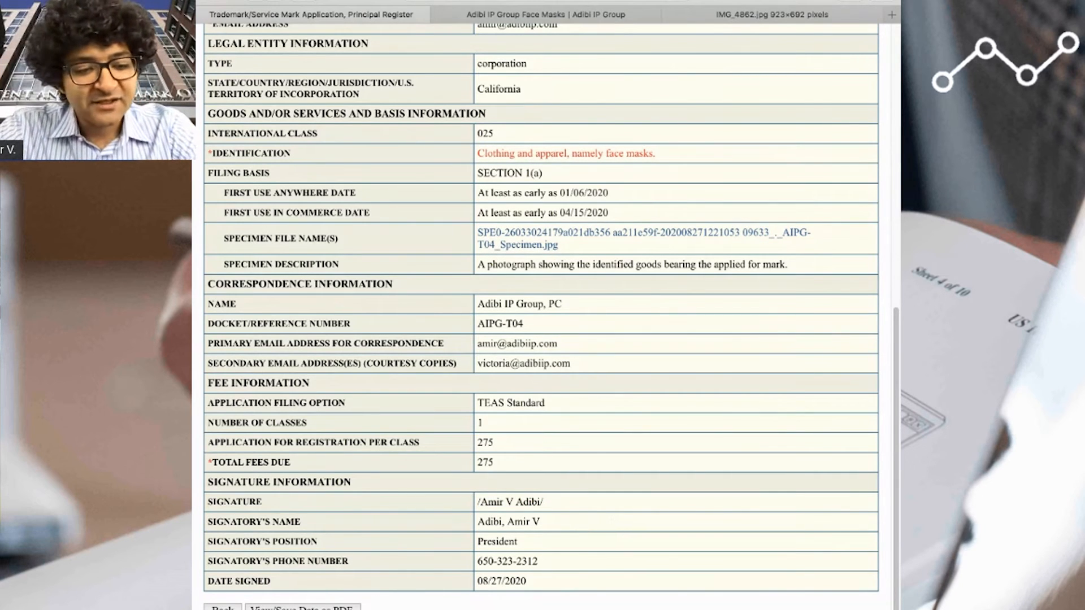
click(222, 608)
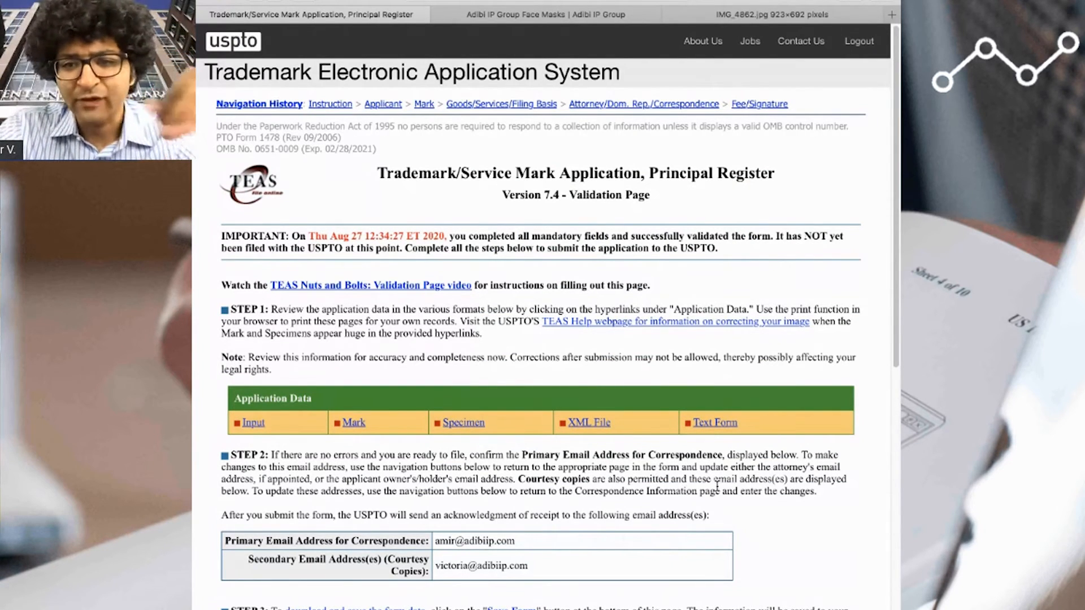
- Go back to modify the form at the fee and signature page, and validate the application again
key(End)
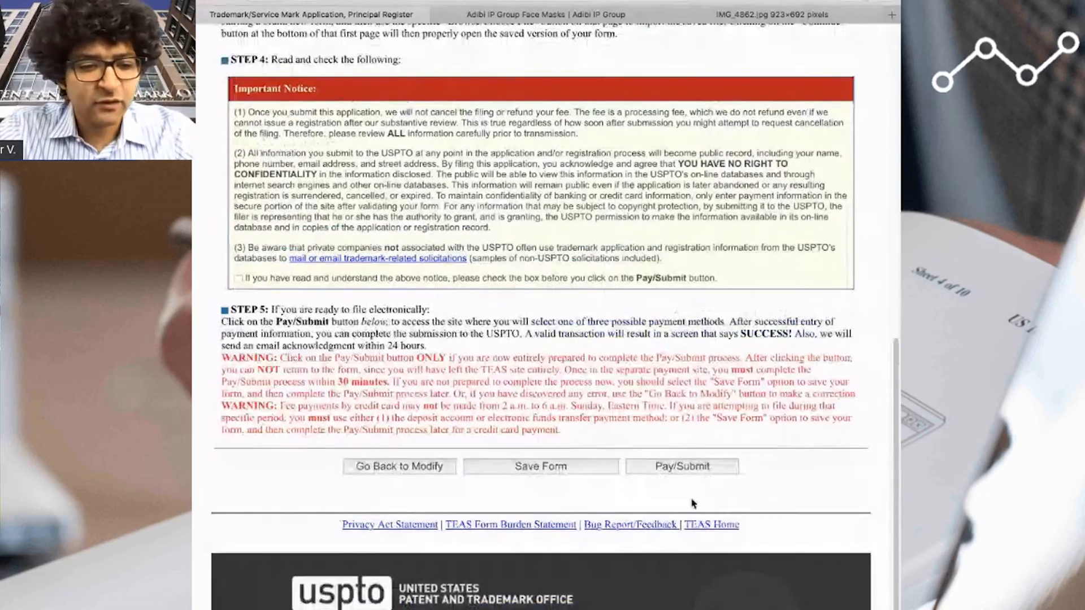
click(421, 471)
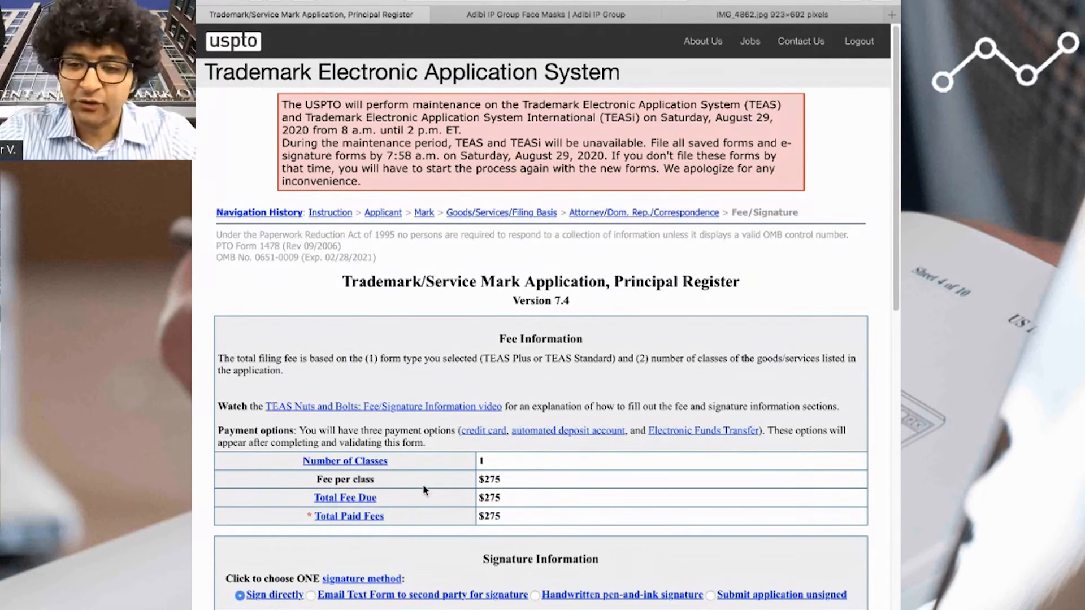
scroll(453, 523, down, 5)
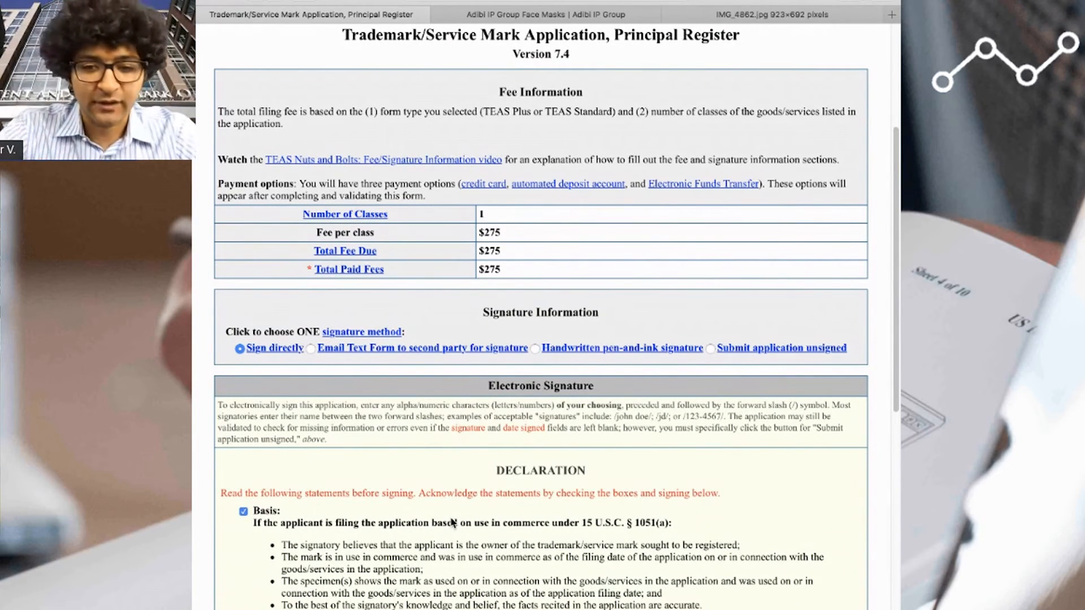
scroll(453, 522, down, 15)
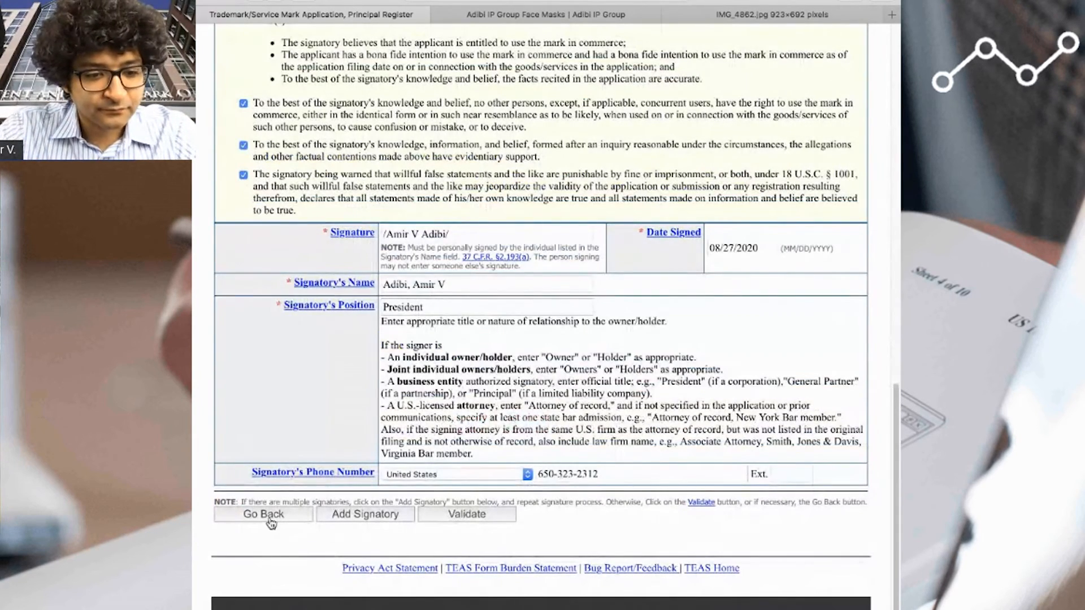
click(451, 516)
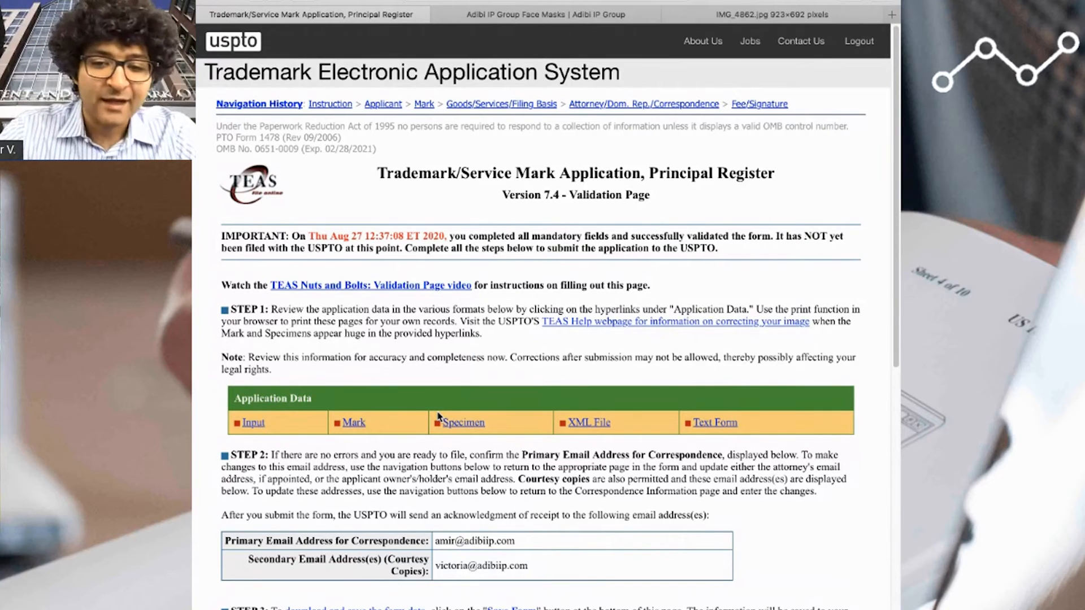
- Check the applicant-generated mark image from the application data and open the specimen page
click(355, 423)
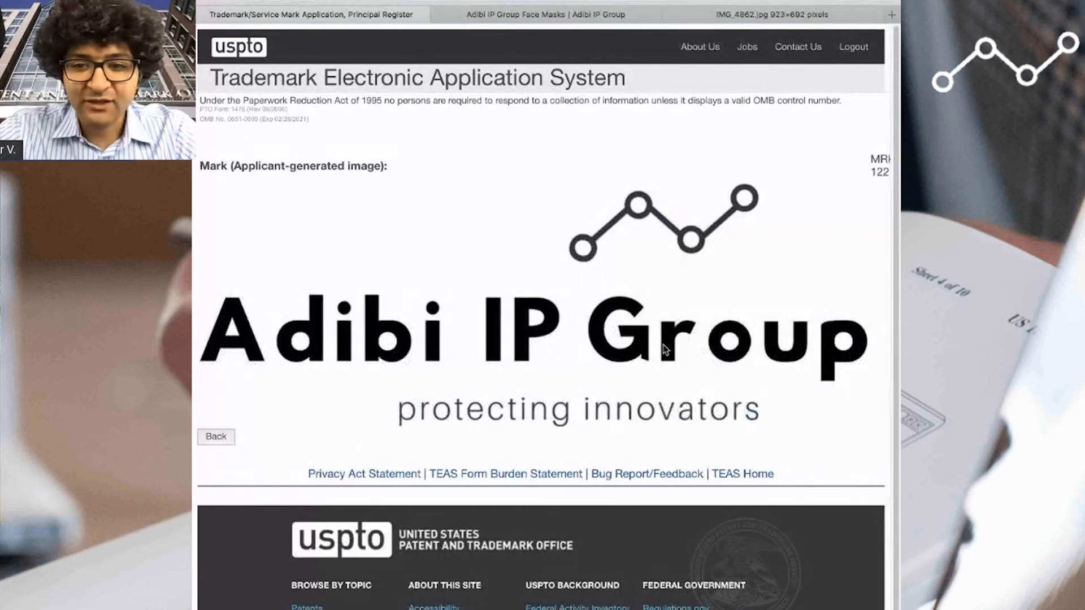
click(217, 437)
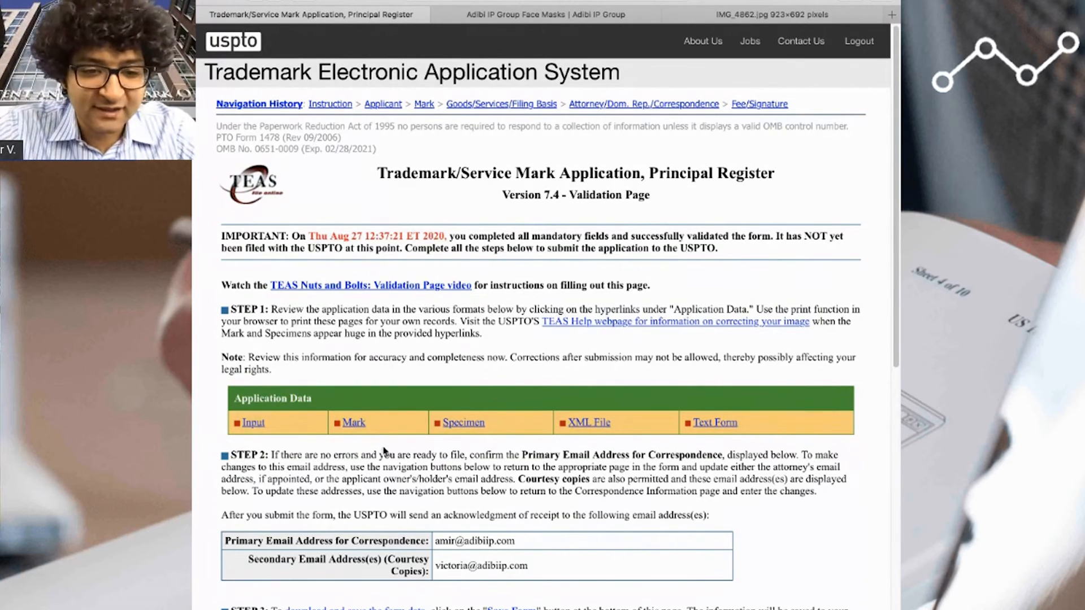
click(467, 431)
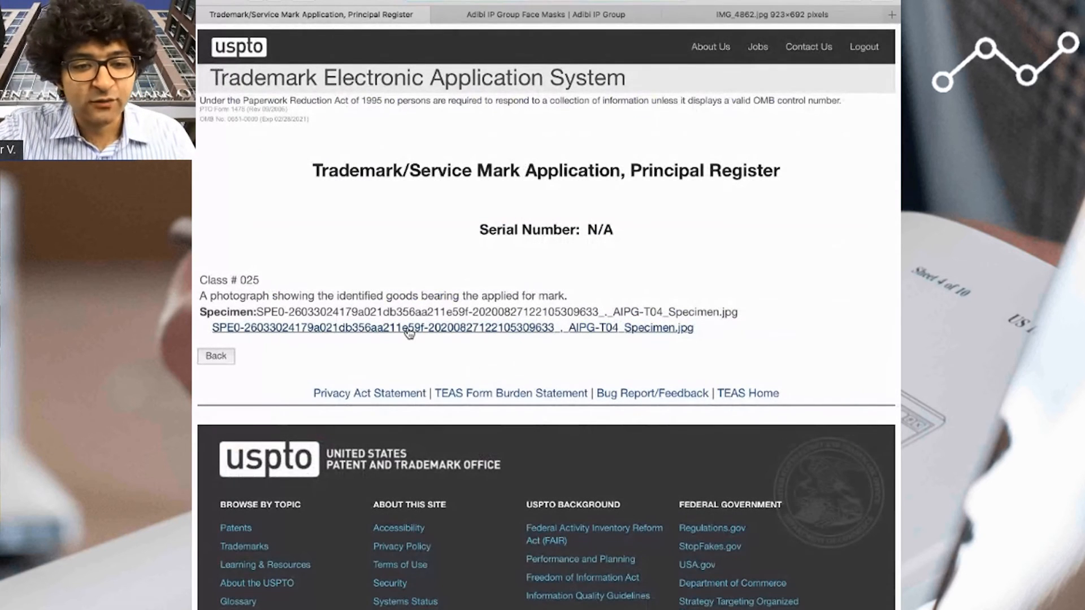
- Try to open the copied link of the class 025 specimen file in a new browser tab
right_click(410, 330)
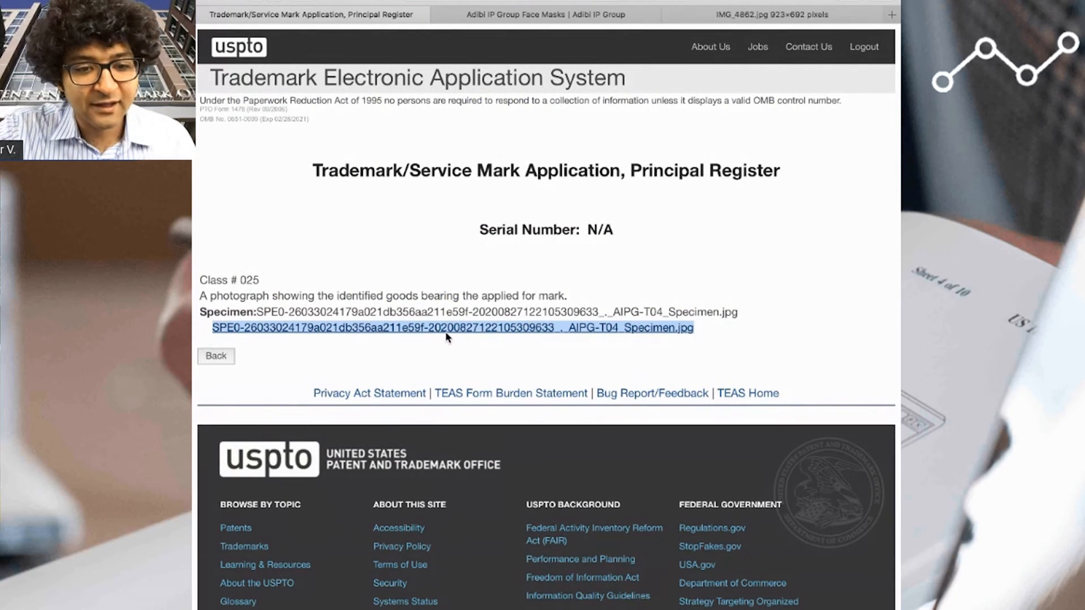
key(super+t)
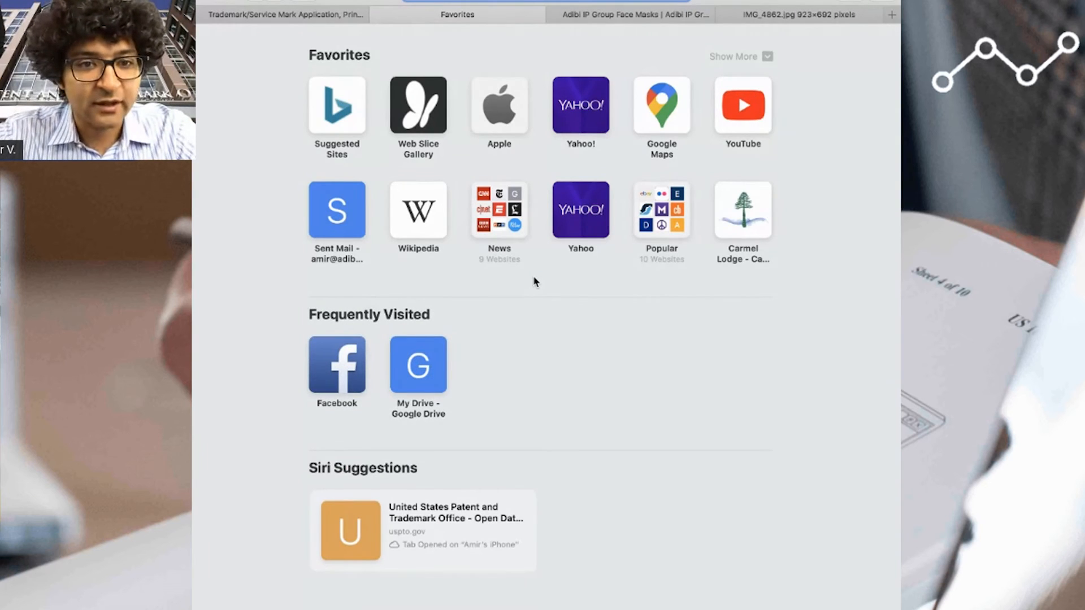
key(Return)
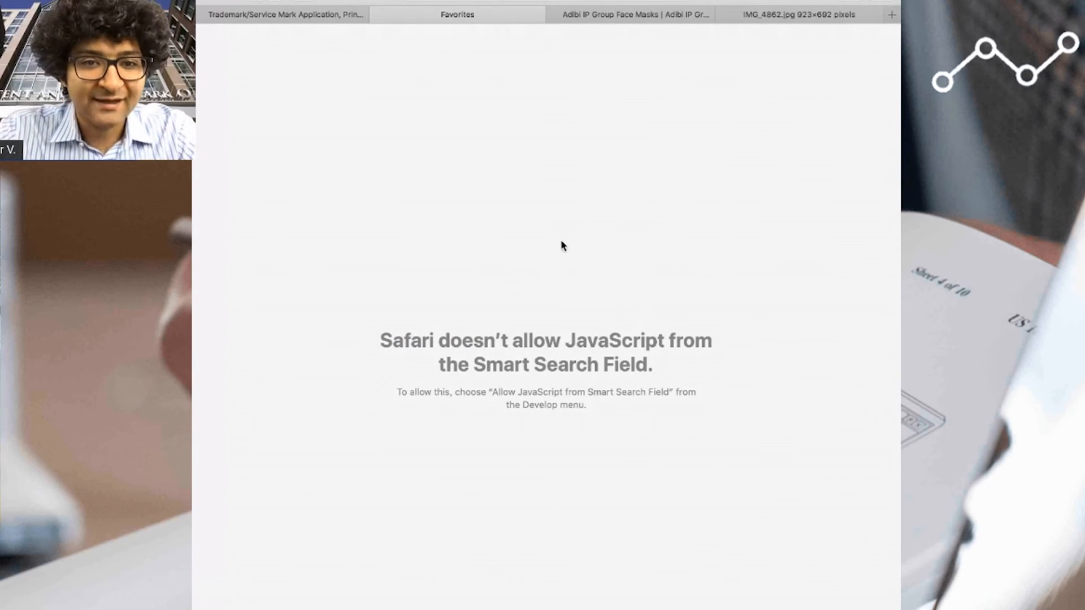
click(339, 14)
click(500, 185)
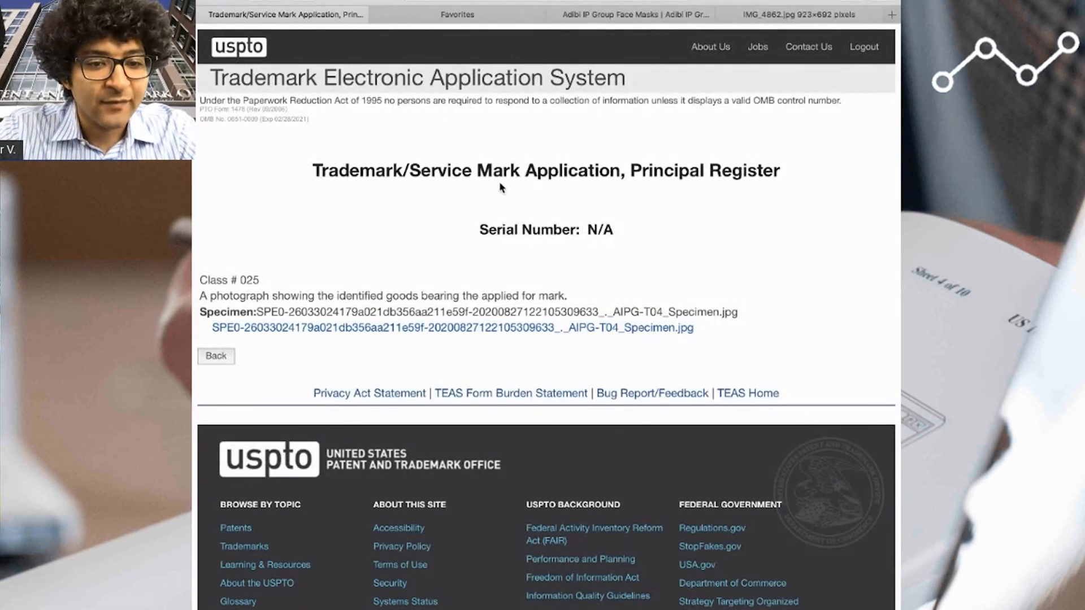
- Open the AIPG-T04_Specimen.jpg file and load its address in a new browser tab
click(656, 331)
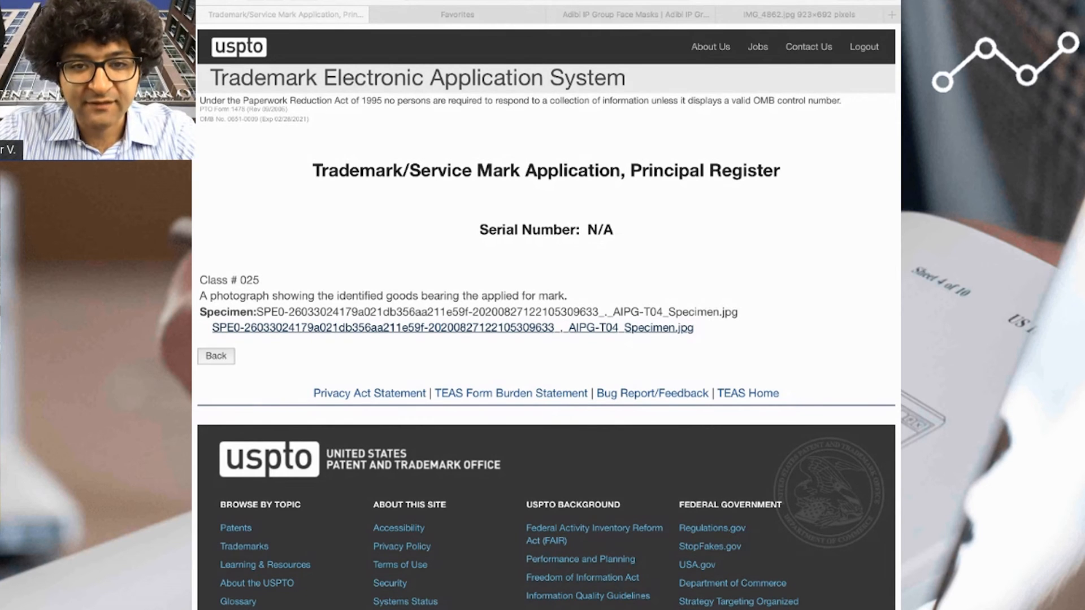
click(734, 3)
key(super+t)
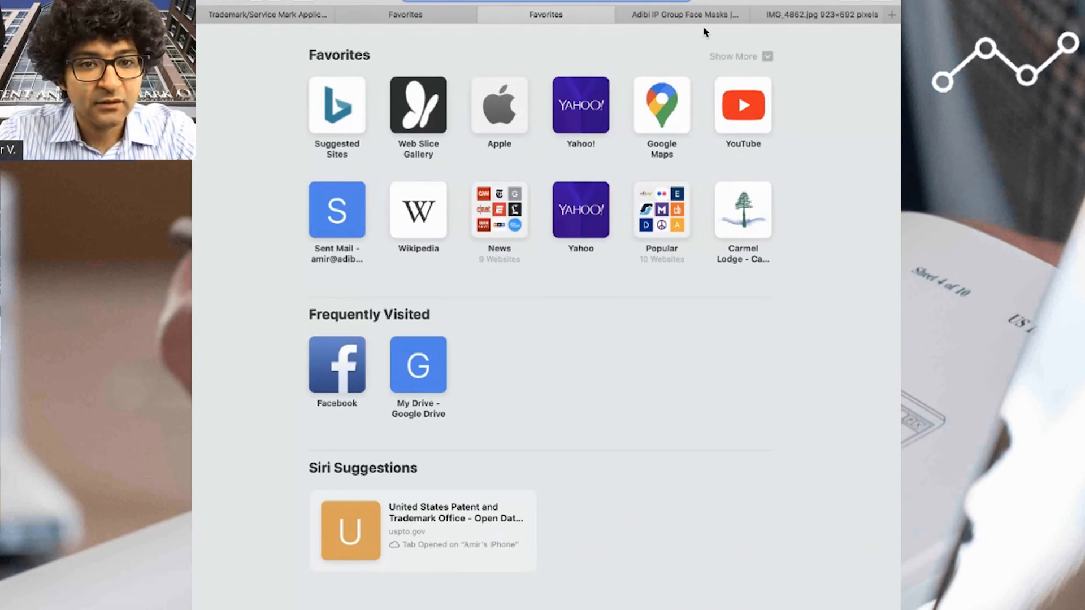
key(super+v)
key(Return)
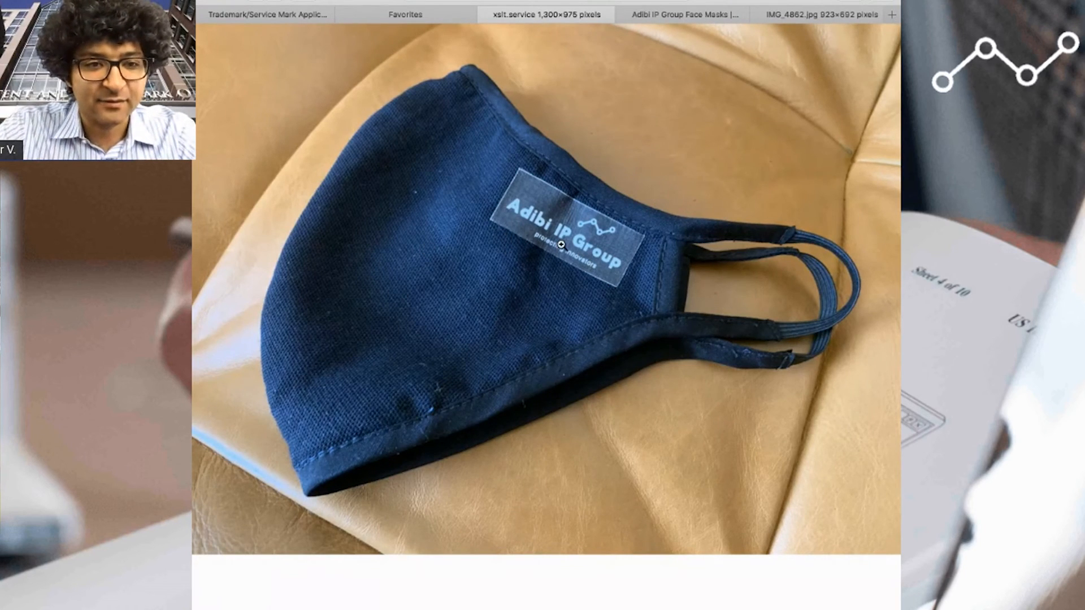
- Inspect the mark on the face mask in the specimen photograph and return to the validation page
click(628, 217)
click(486, 273)
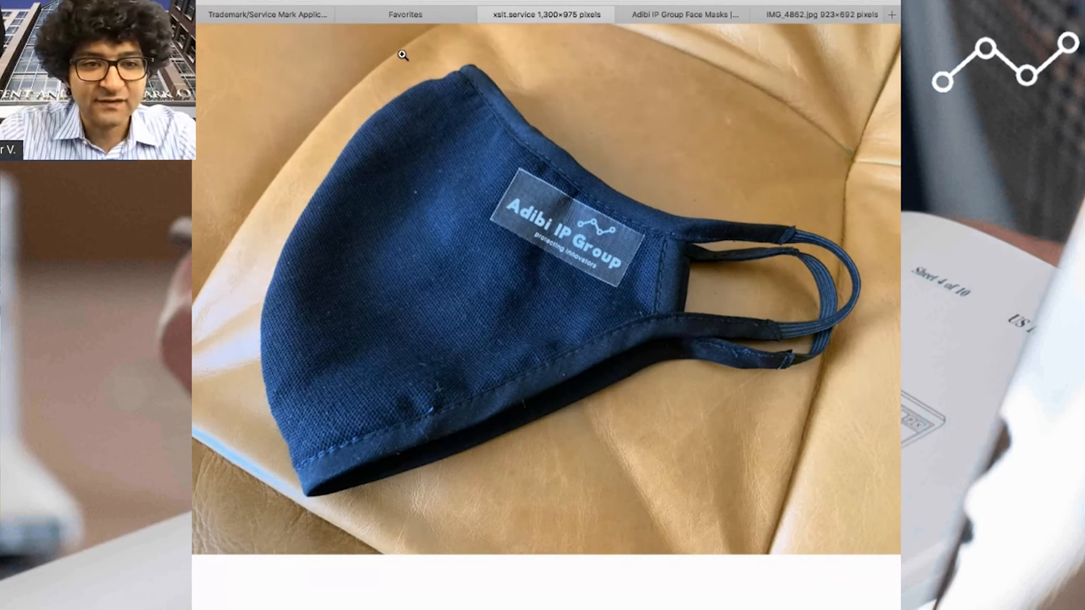
click(405, 15)
click(290, 15)
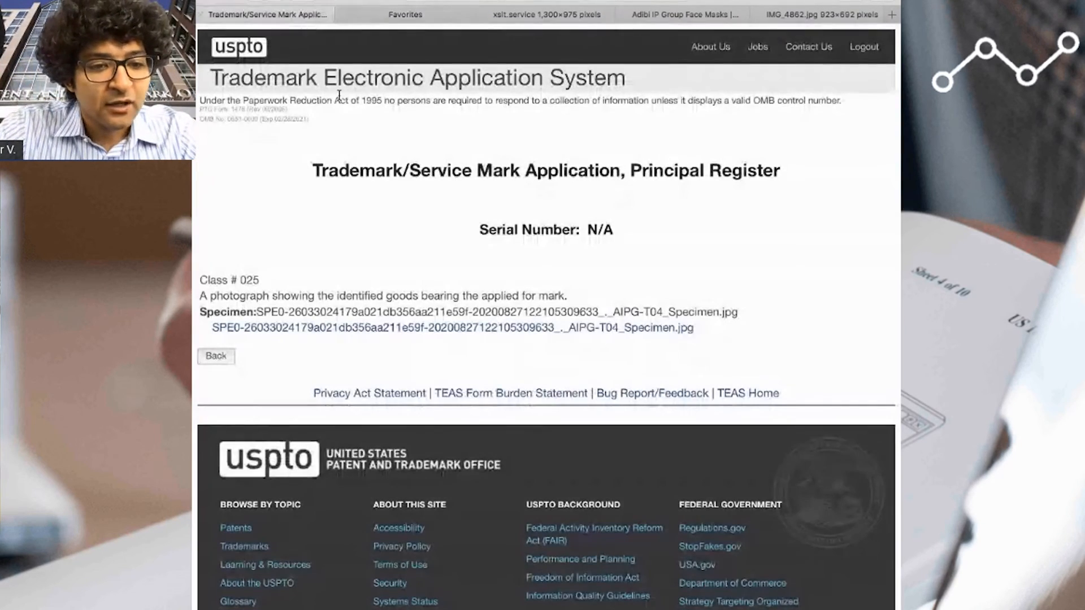
click(215, 357)
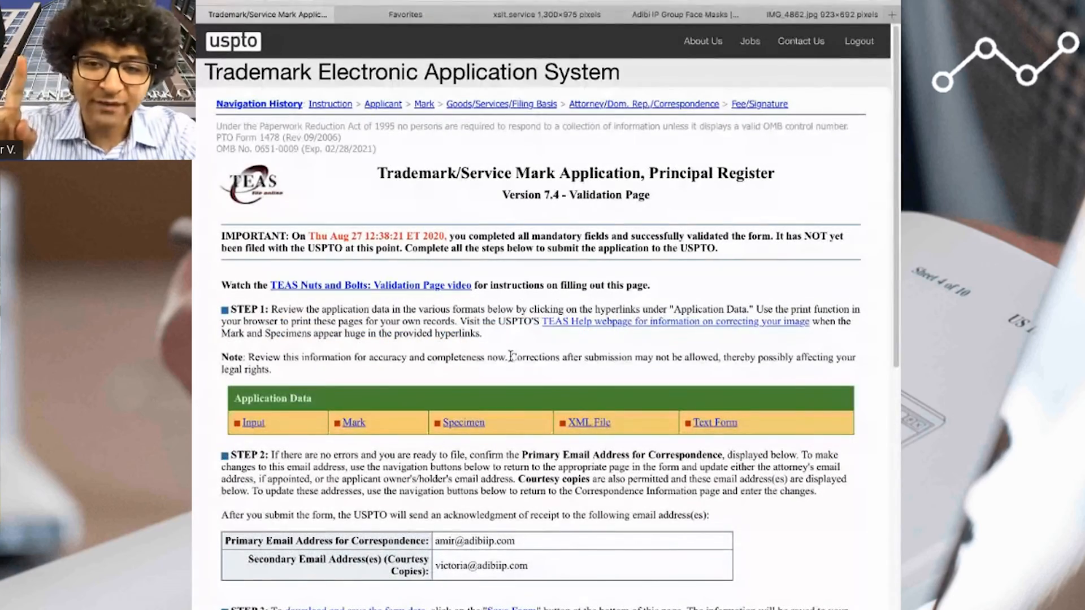
- Acknowledge having read the Important Notice and proceed to payment and submission of the application
scroll(553, 380, down, 15)
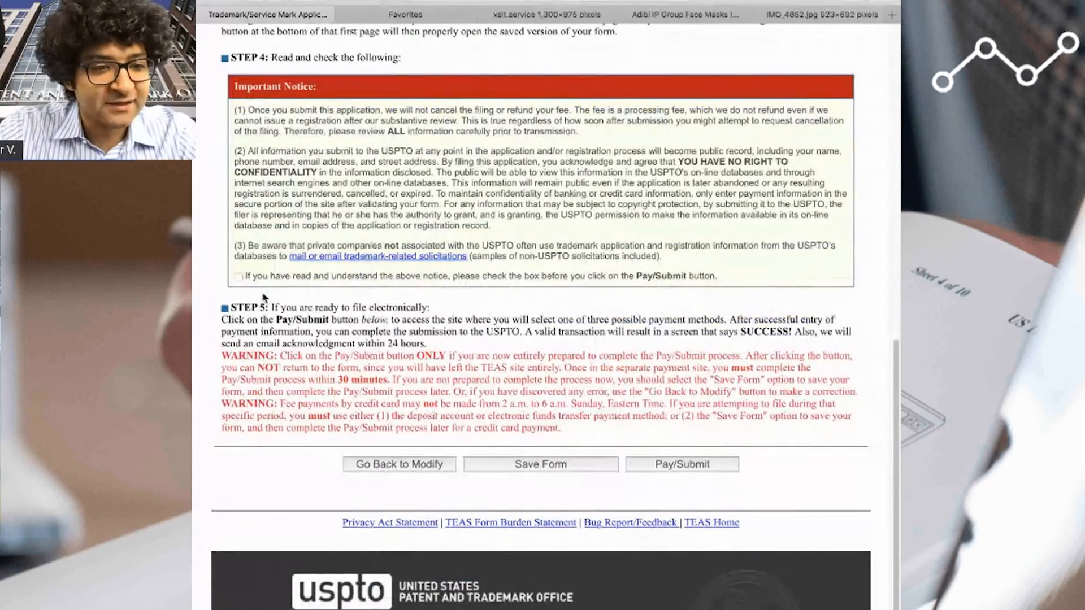
click(238, 276)
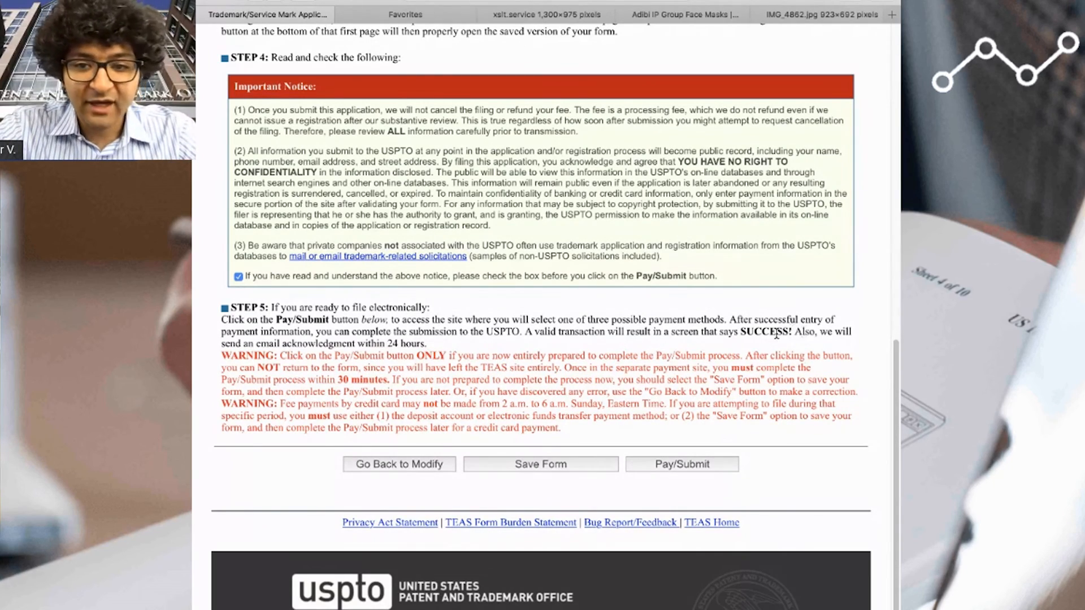
scroll(349, 296, up, 3)
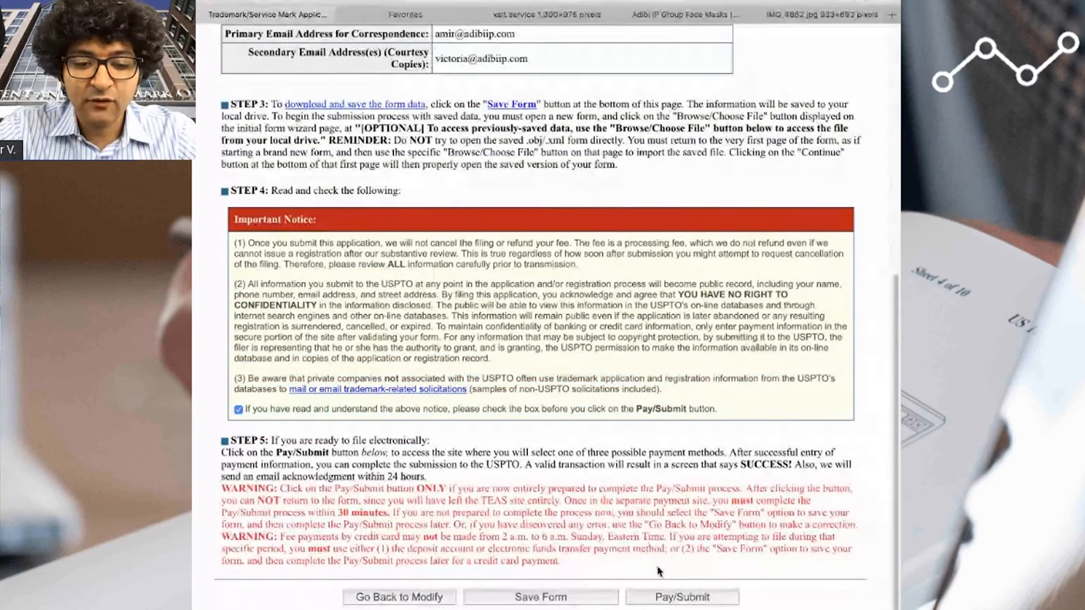
click(668, 595)
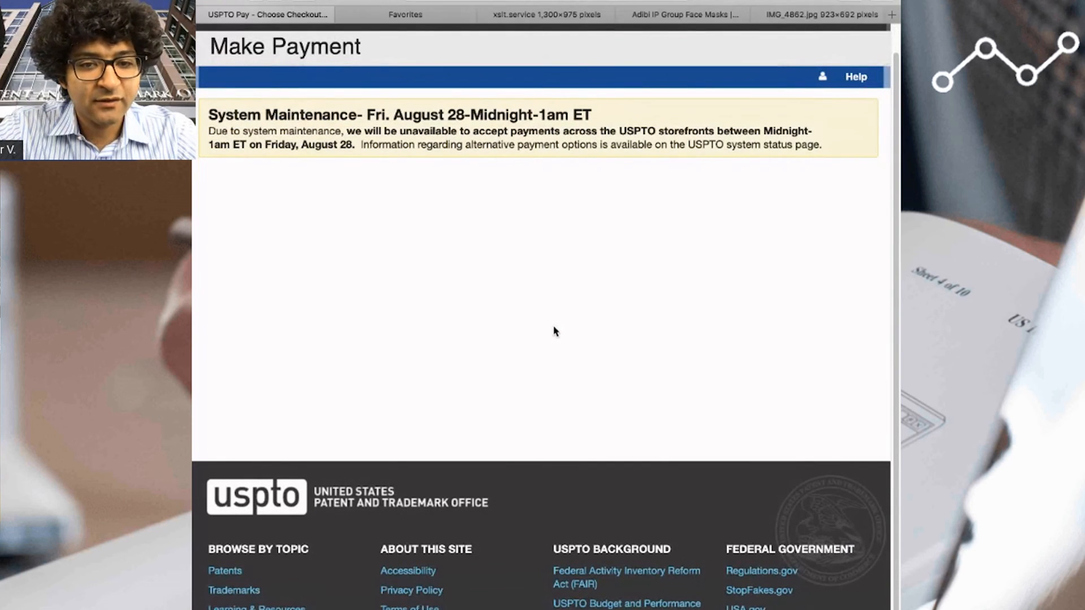
- Check the attorney docket number in the order details and select Credit/Debit Card as the payment option
scroll(531, 327, down, 3)
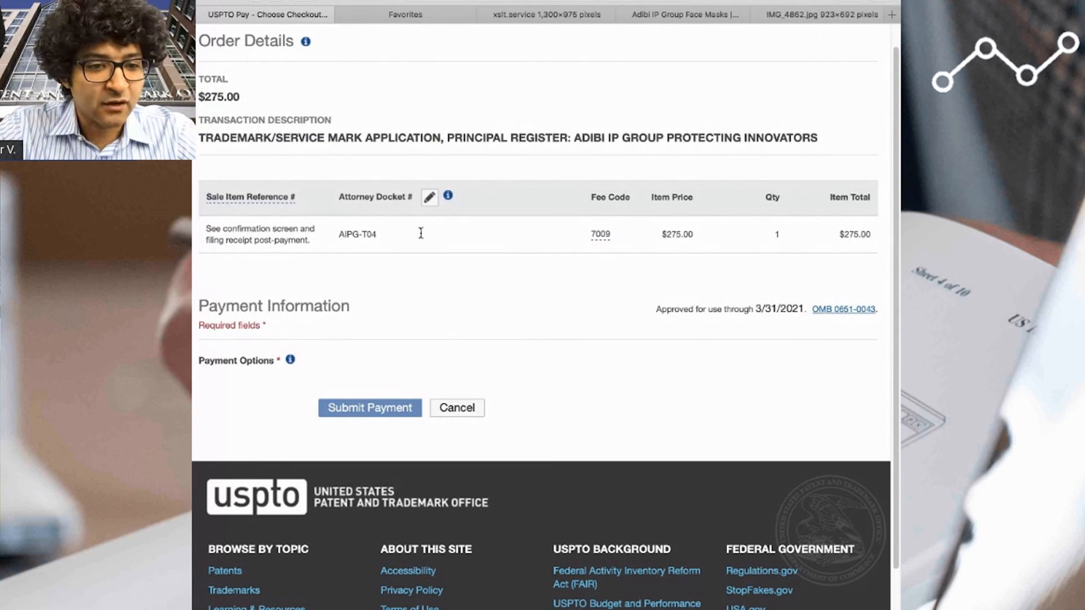
drag(343, 234, 381, 235)
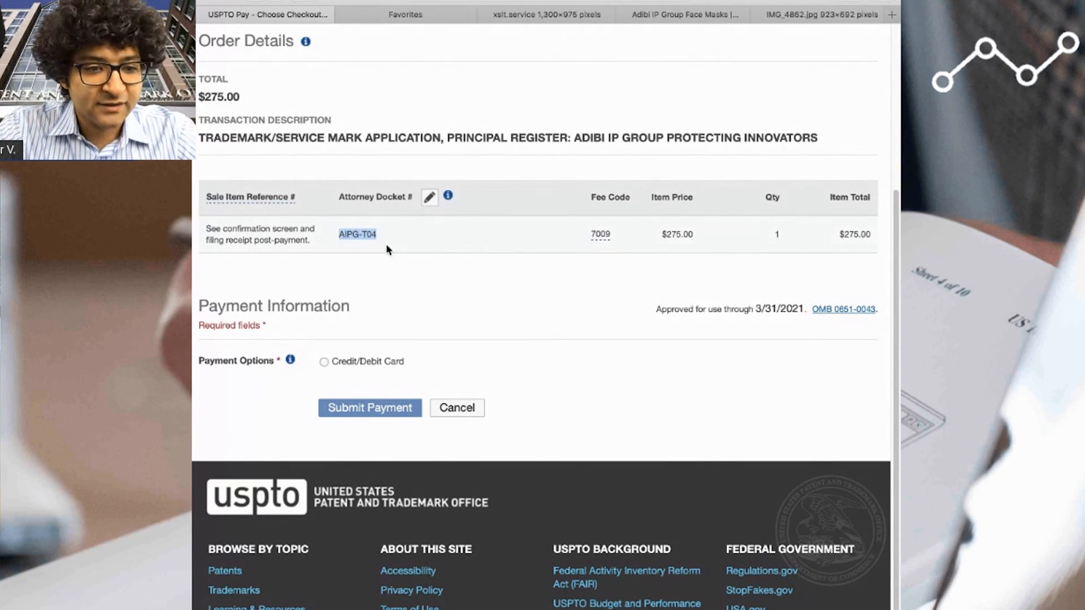
click(324, 361)
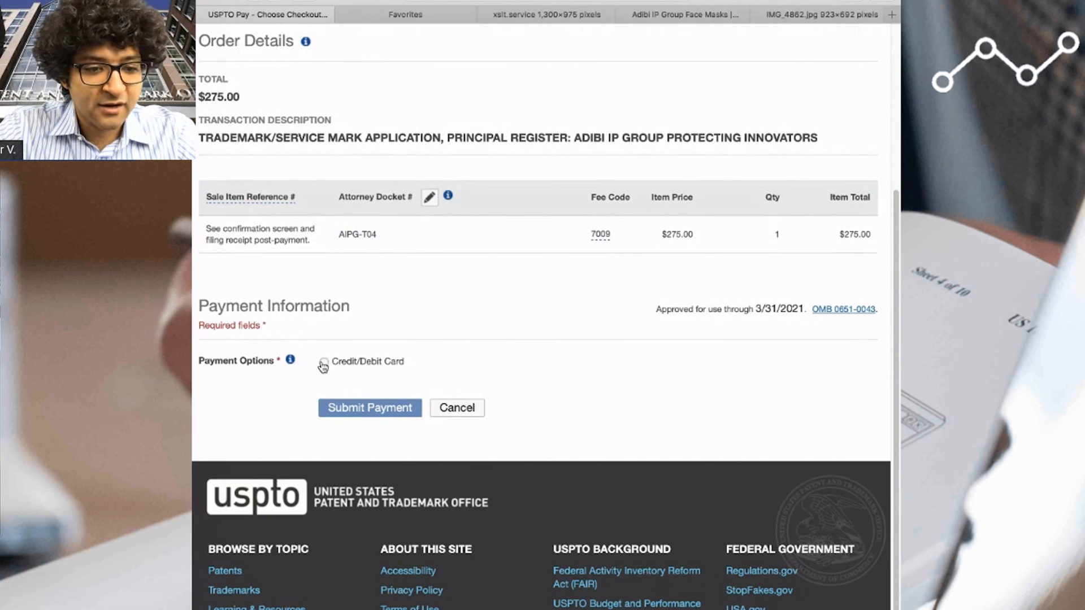
- Review the card details and billing address fields of the payment form
scroll(621, 377, down, 5)
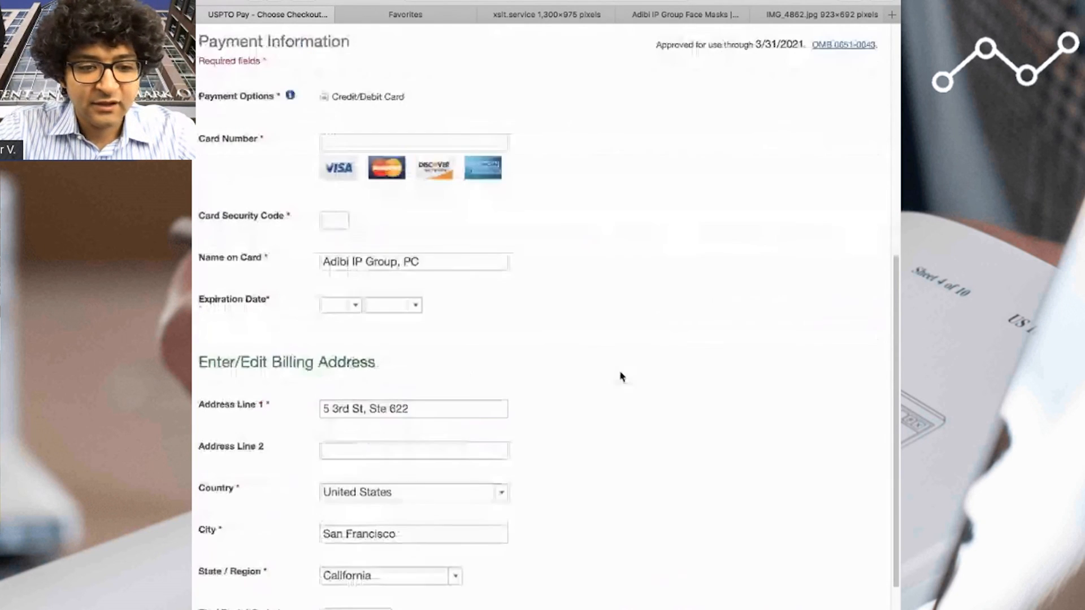
click(435, 149)
click(464, 277)
scroll(527, 373, down, 5)
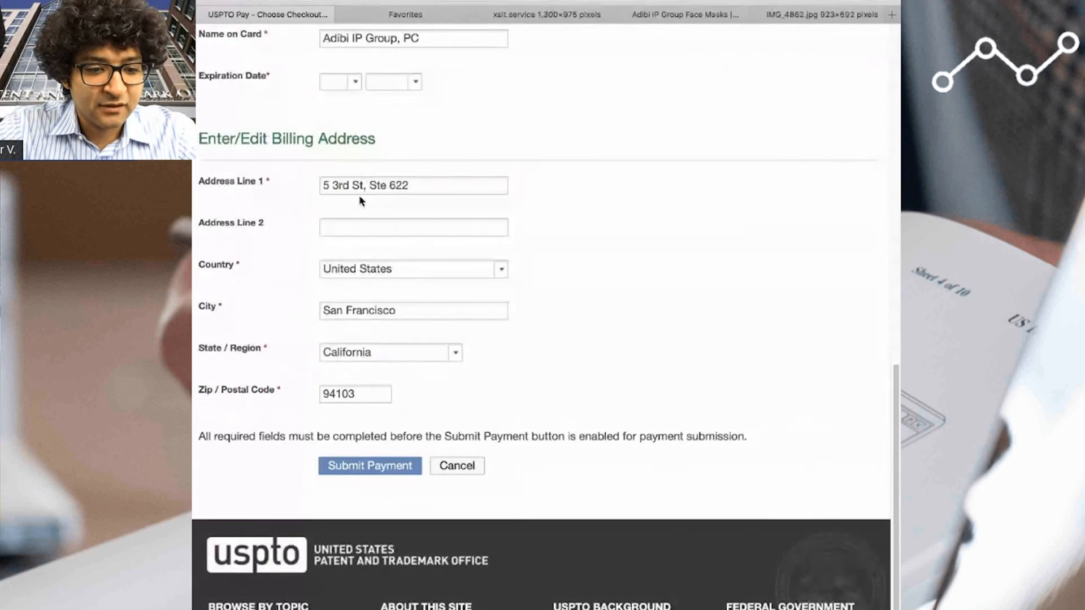